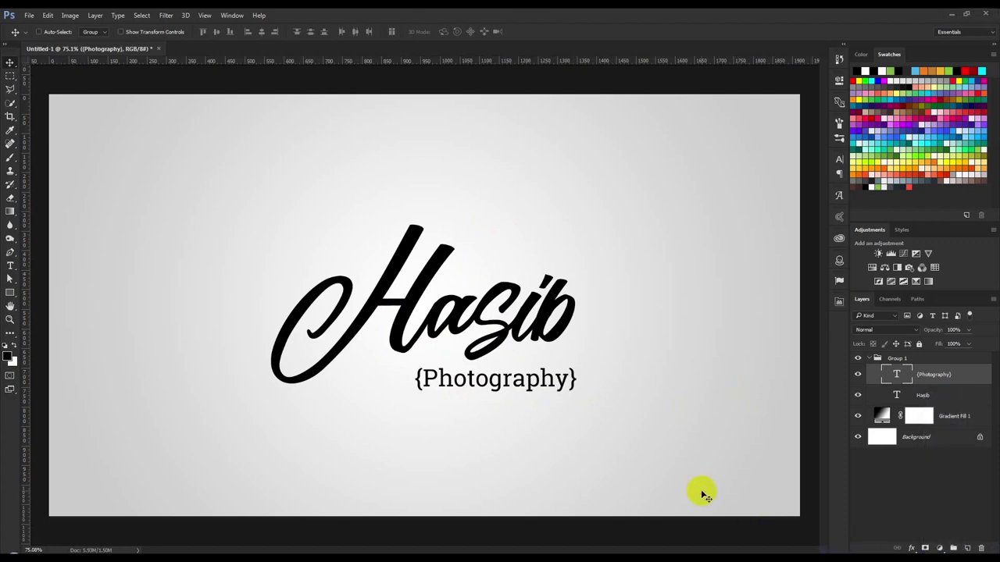
Select Group 1, which holds the script name and Photography subtitle text layers
click(508, 327)
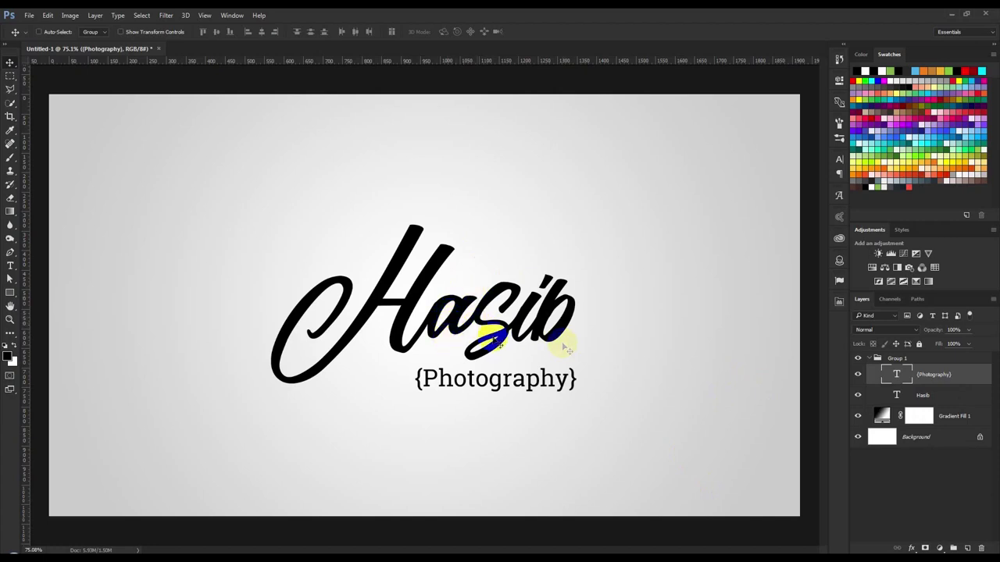
click(899, 359)
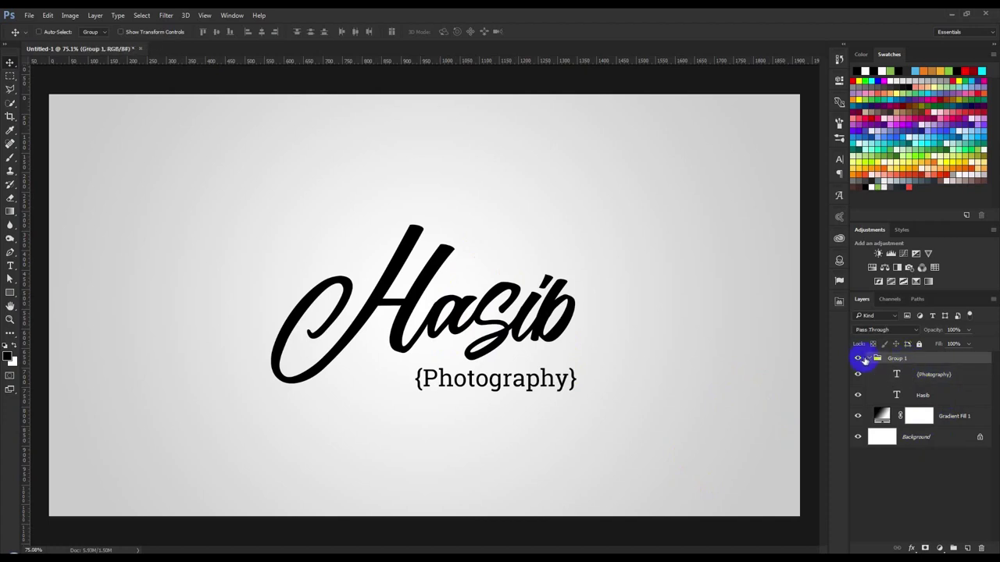
Collapse Group 1 in the Layers panel and open IMG_5212.psd from Explorer
click(857, 358)
click(858, 358)
click(869, 358)
click(894, 360)
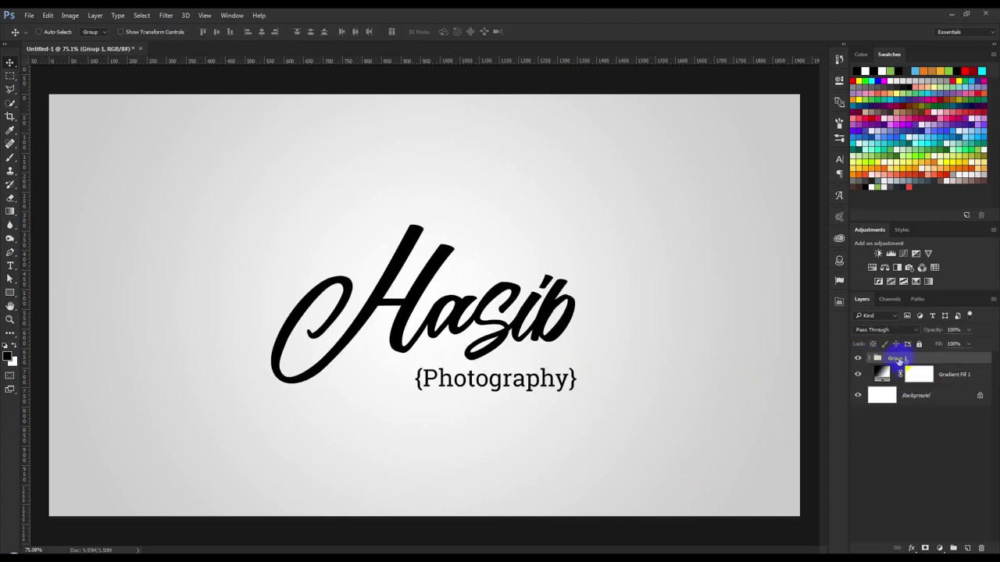
click(897, 361)
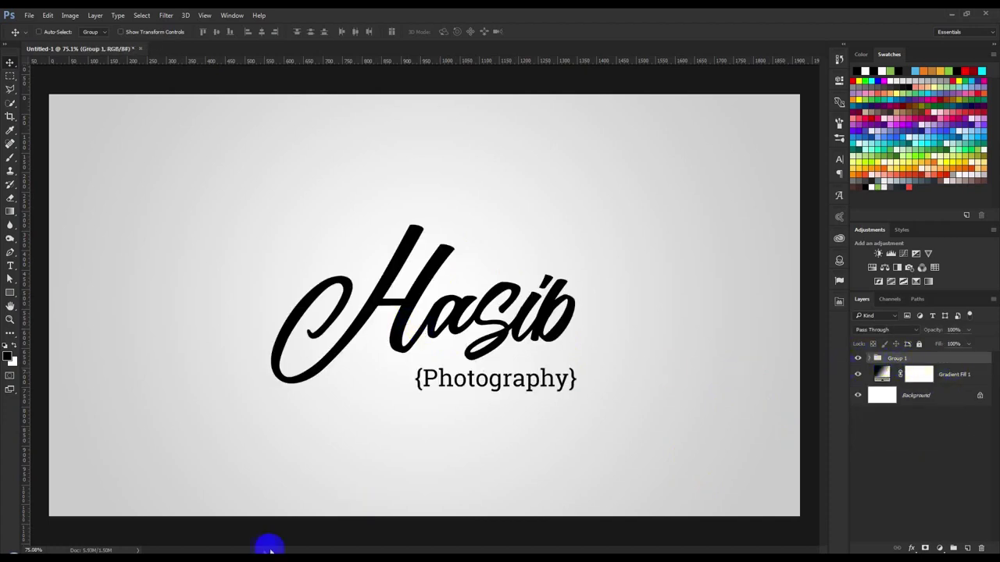
click(329, 551)
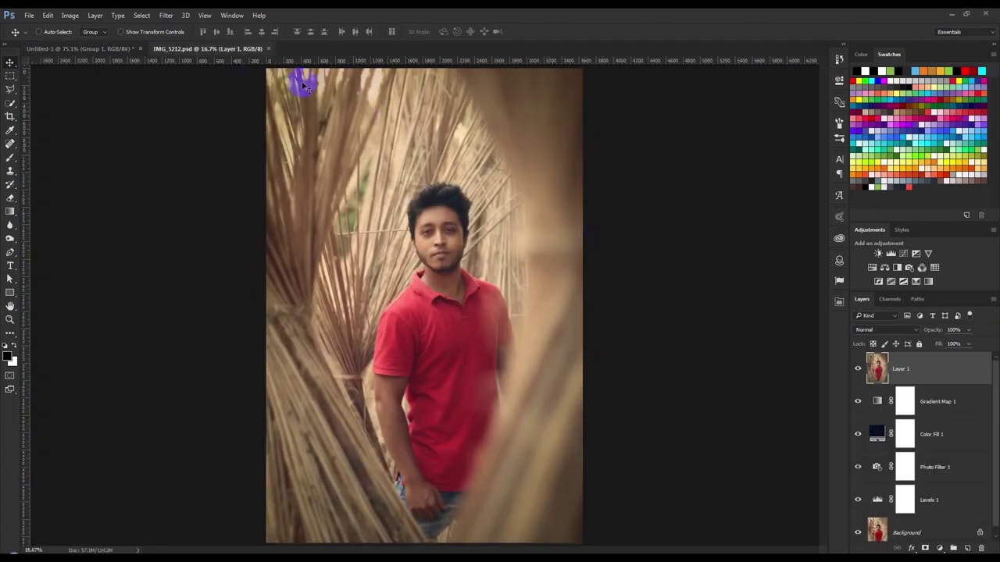
Drag the logo group from the logo document onto the IMG_5212 portrait photo
click(125, 48)
drag(824, 367, 251, 56)
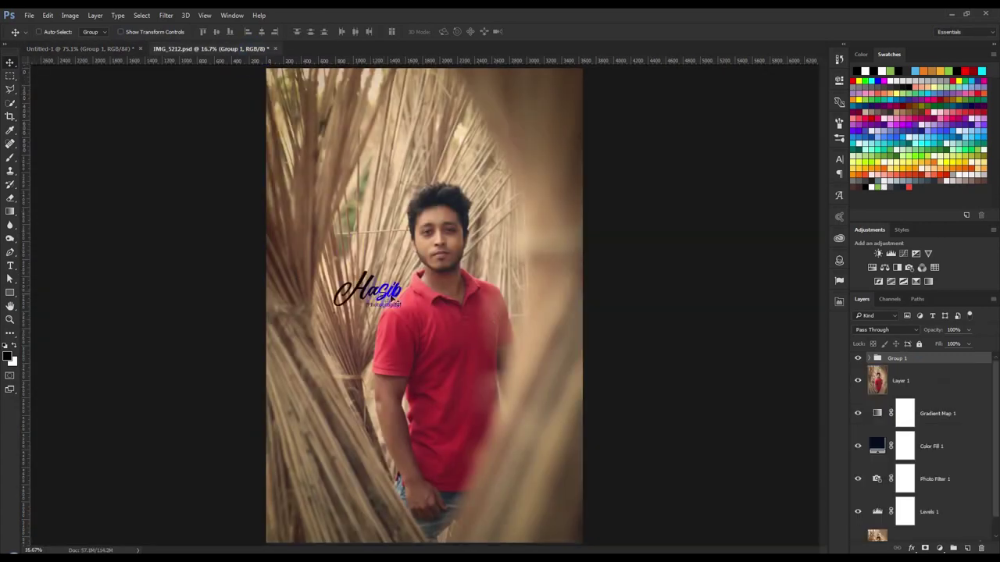
mouse_move(252, 56)
mouse_down()
mouse_move(378, 431)
mouse_move(335, 518)
mouse_move(367, 117)
mouse_move(352, 109)
mouse_move(361, 239)
mouse_move(379, 291)
mouse_move(562, 351)
mouse_move(550, 522)
mouse_up()
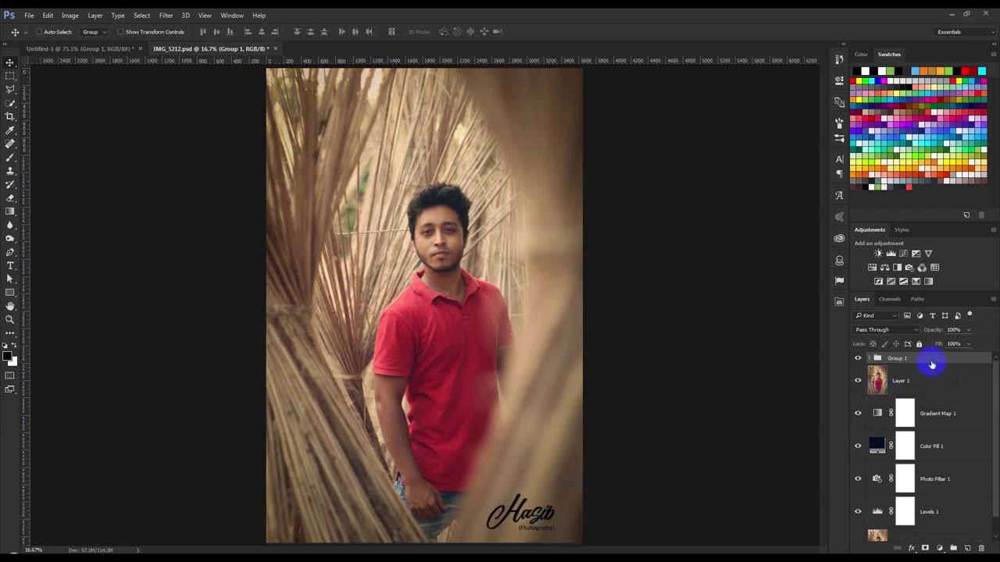
Give the logo group a white Color Overlay and 42% opacity
double_click(937, 361)
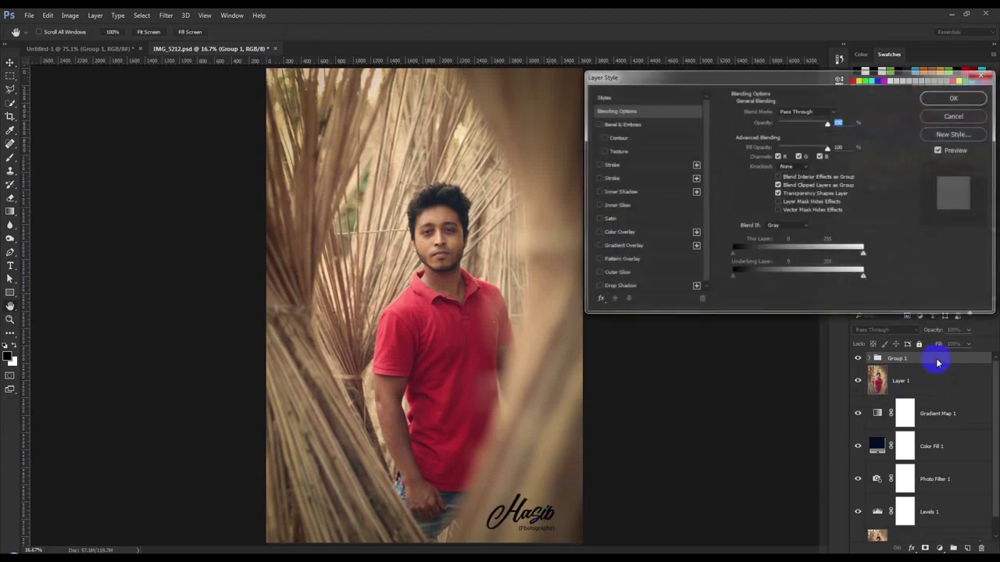
click(615, 234)
click(955, 98)
drag(934, 329, 906, 335)
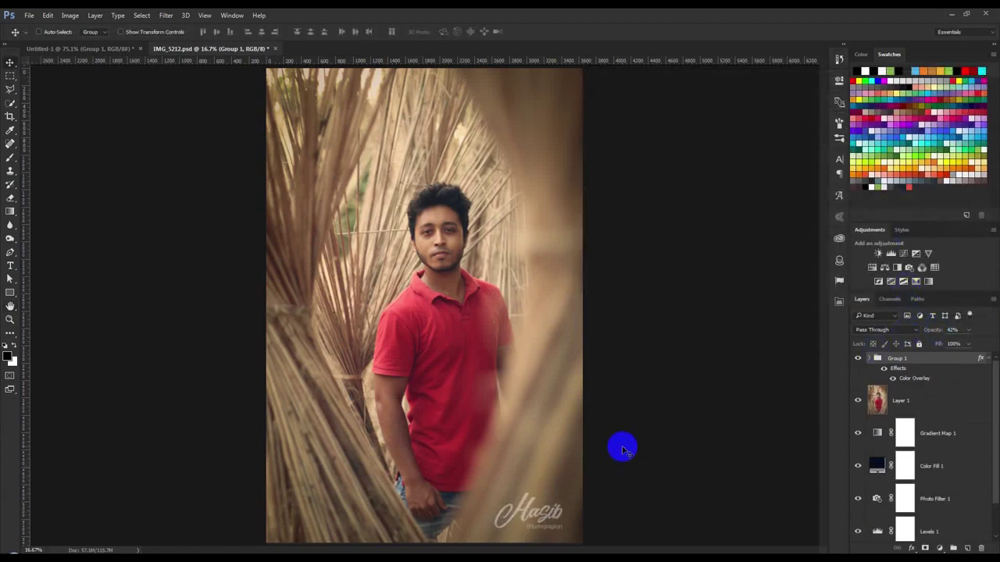
Scale the logo to about 68% and position it in the photo's upper right
key(ctrl+t)
drag(493, 493, 514, 505)
key(Return)
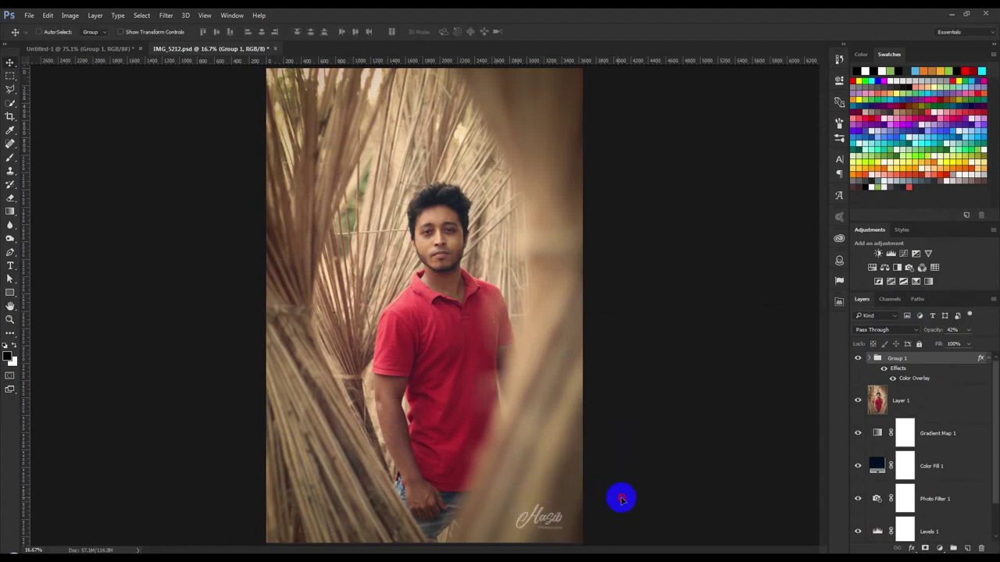
drag(621, 512, 621, 96)
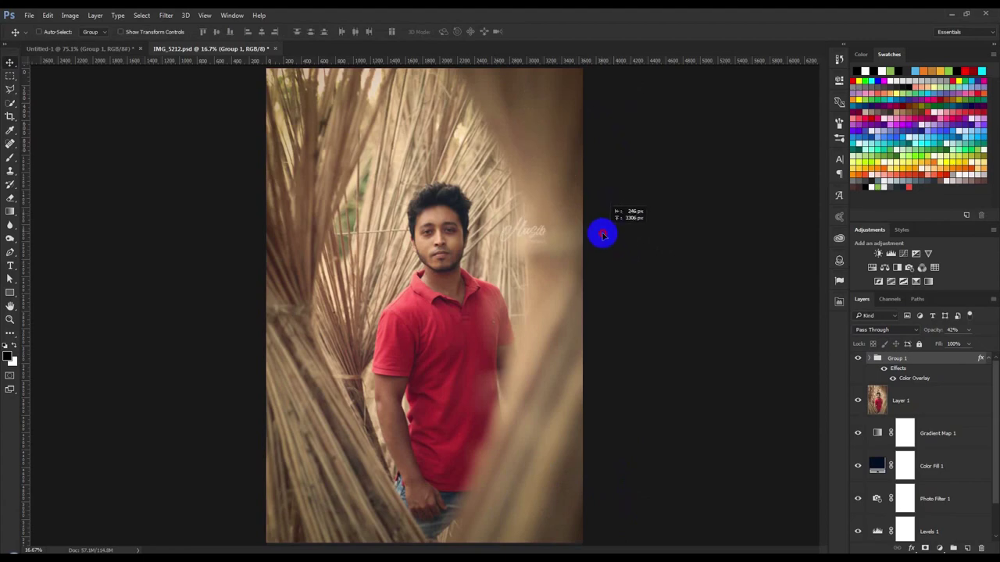
drag(621, 95, 623, 99)
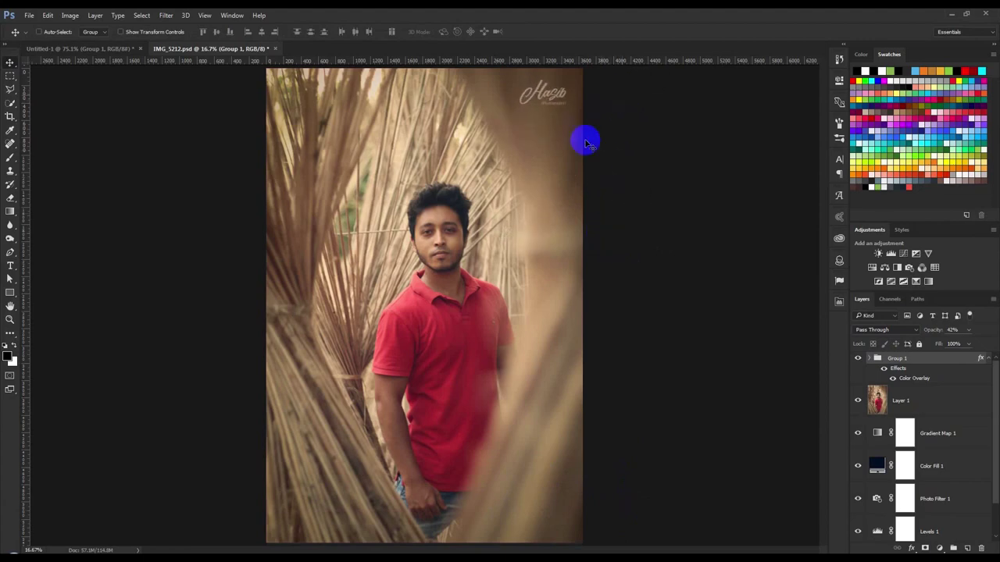
click(93, 48)
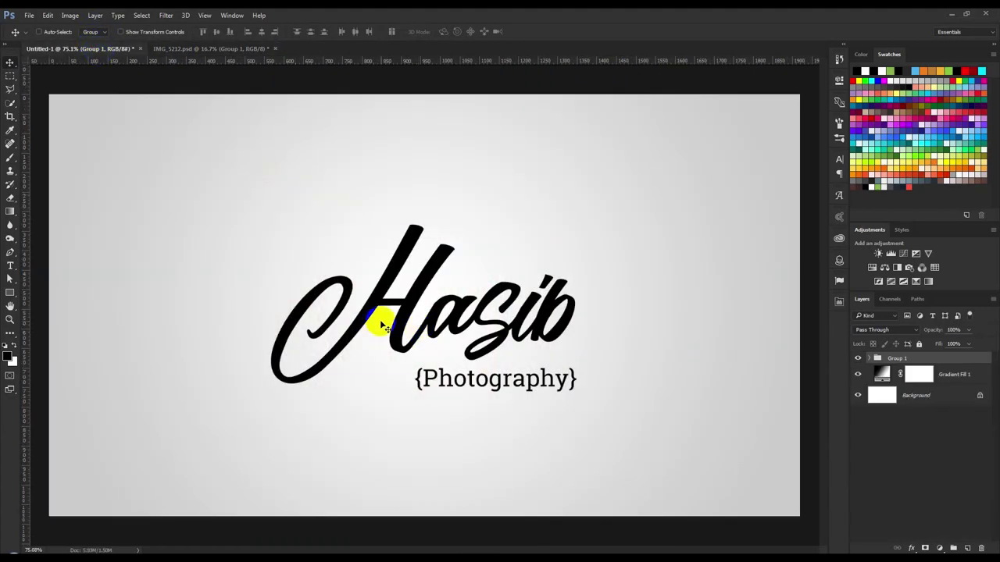
Save the logo document to the Desktop as Logo.psd
key(ctrl+shift+s)
click(41, 78)
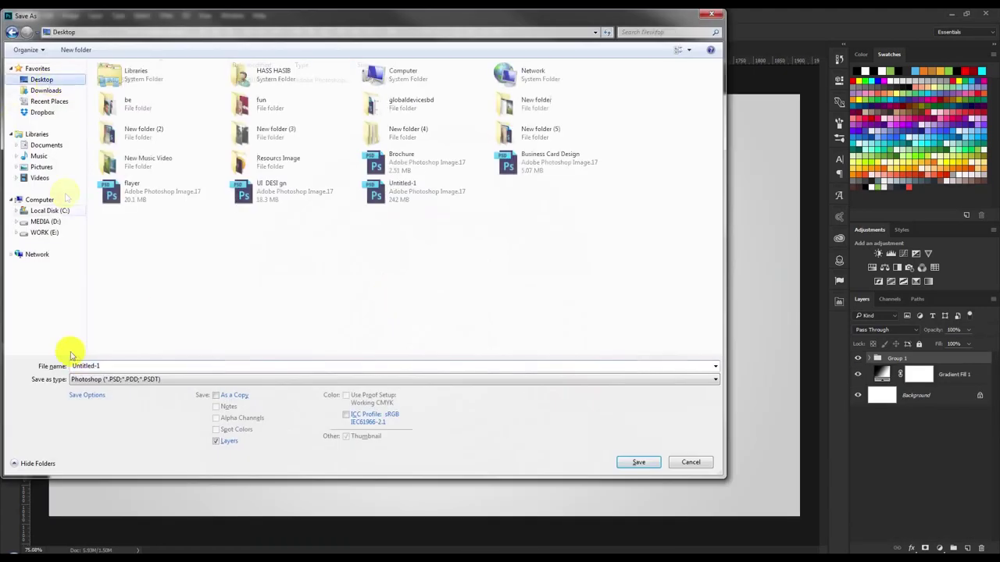
click(117, 365)
text(Logo)
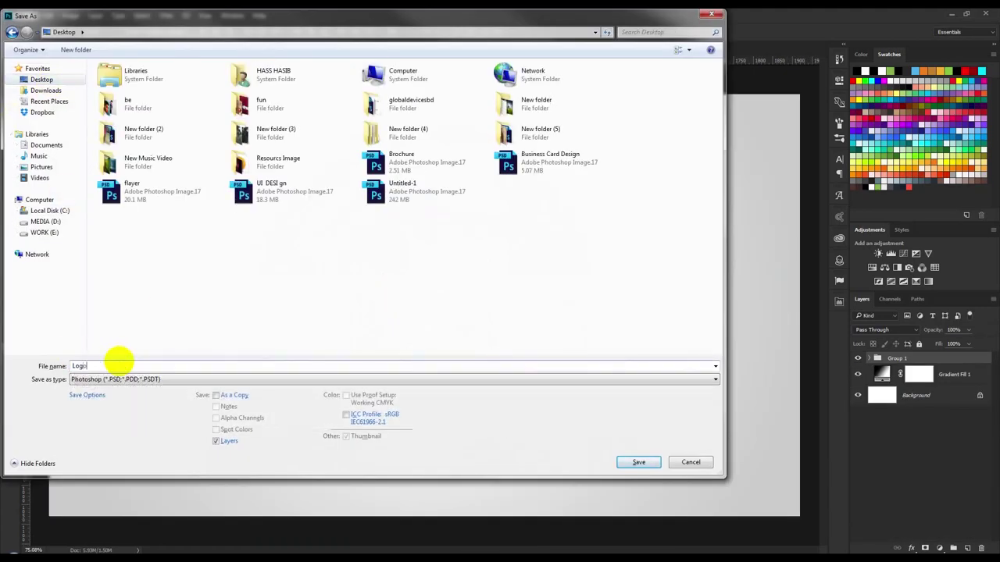
key(Return)
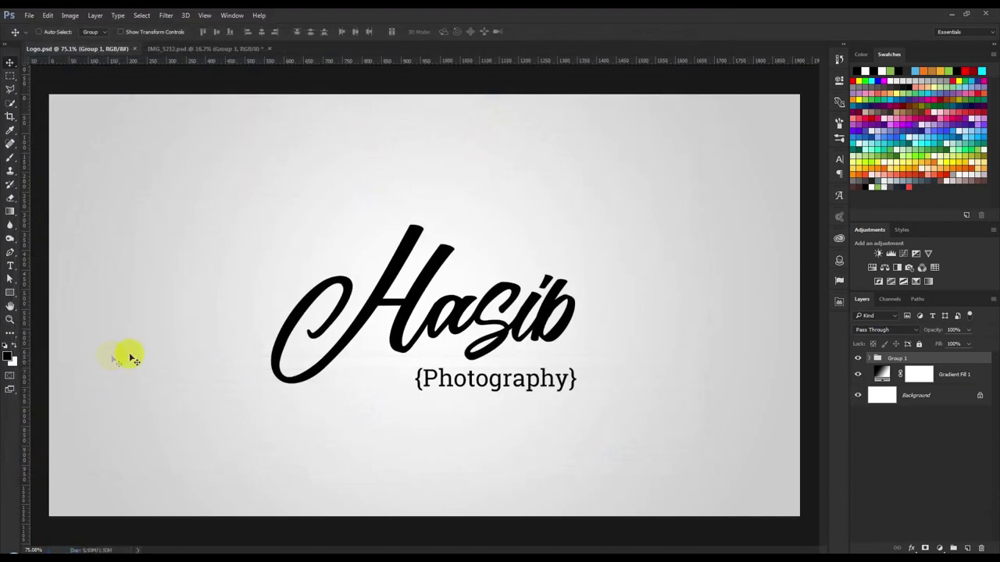
Convert Group 1 to a Smart Object and move it to the canvas's upper left
right_click(903, 356)
click(839, 327)
mouse_move(469, 357)
mouse_down()
mouse_move(483, 388)
mouse_move(495, 357)
mouse_up()
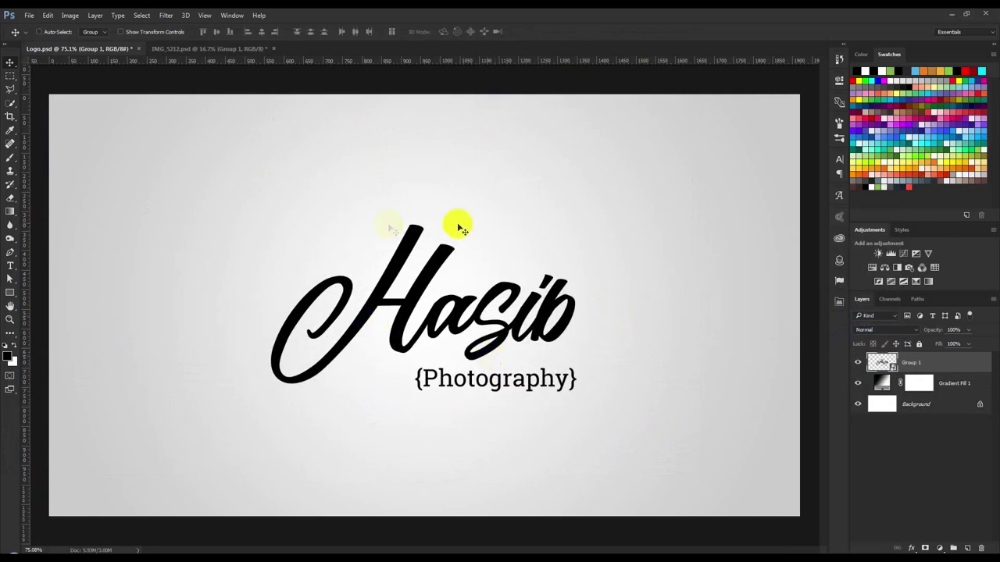
click(857, 361)
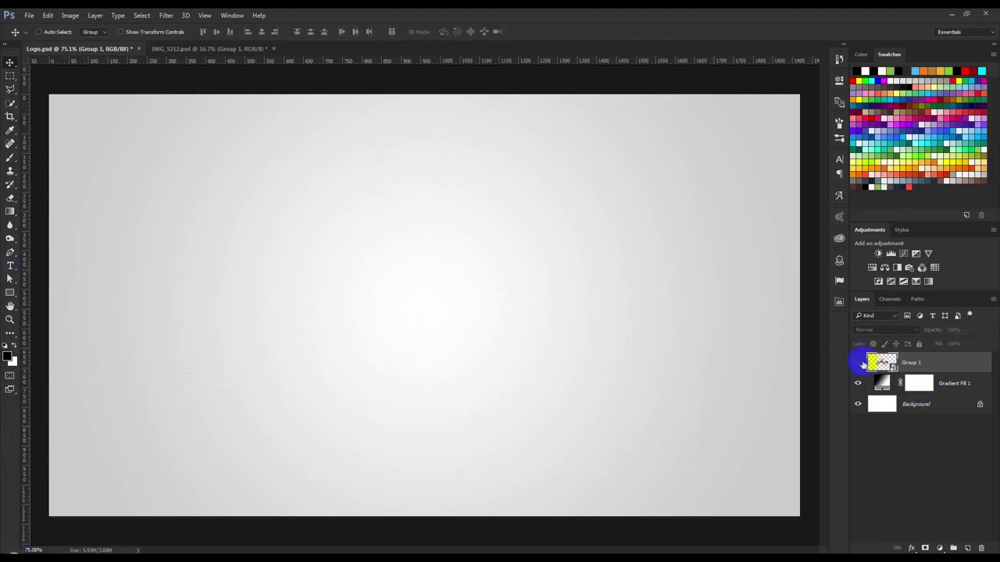
click(858, 361)
mouse_move(457, 346)
mouse_down()
mouse_move(408, 234)
mouse_move(278, 224)
mouse_up()
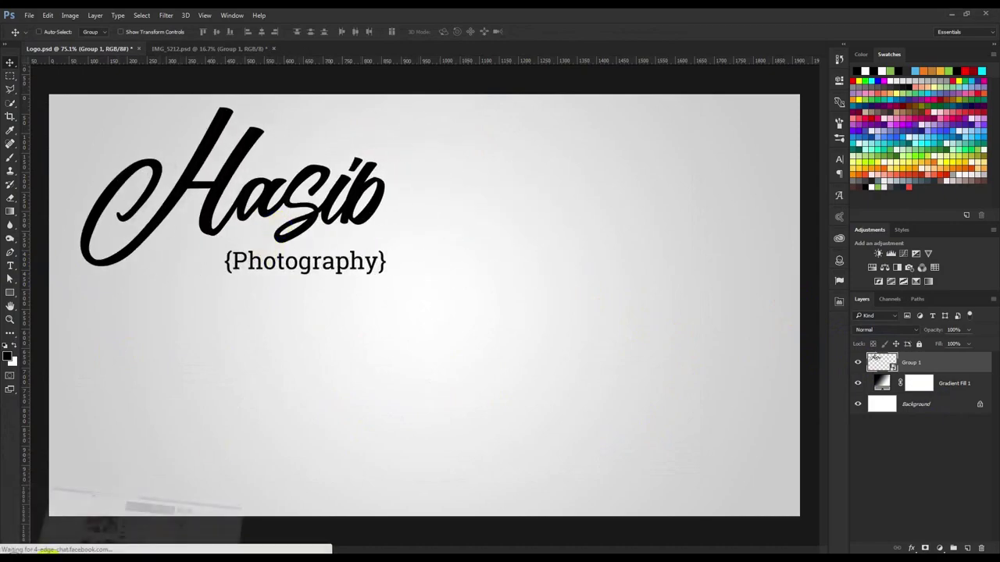
click(67, 545)
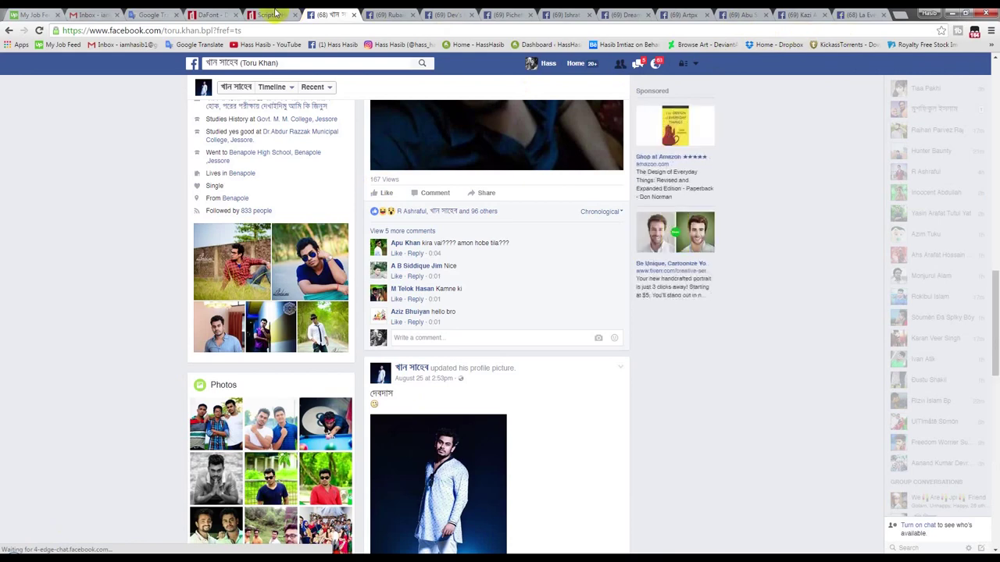
Close six Facebook photo tabs in Chrome and return to the DaFont home page
click(269, 14)
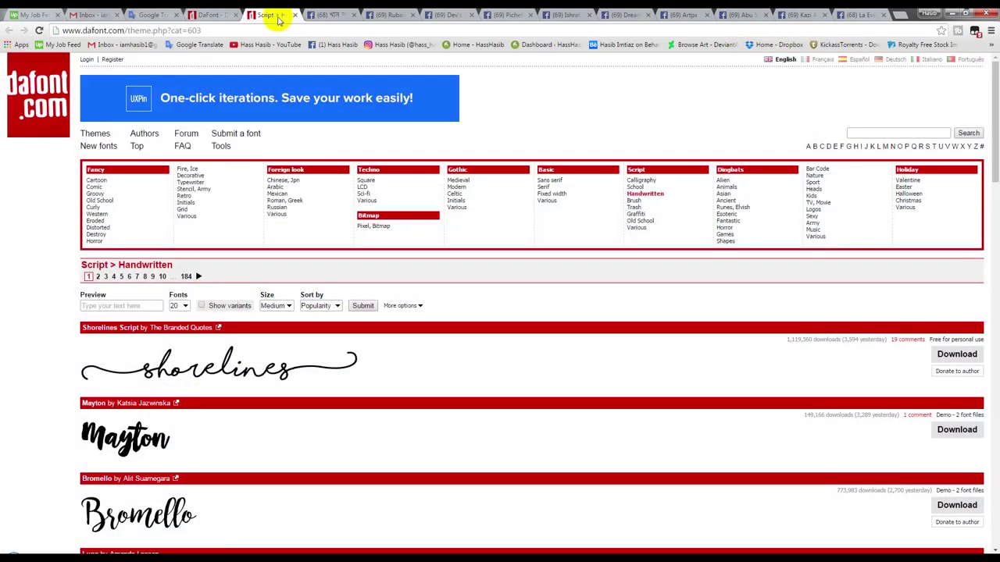
click(196, 14)
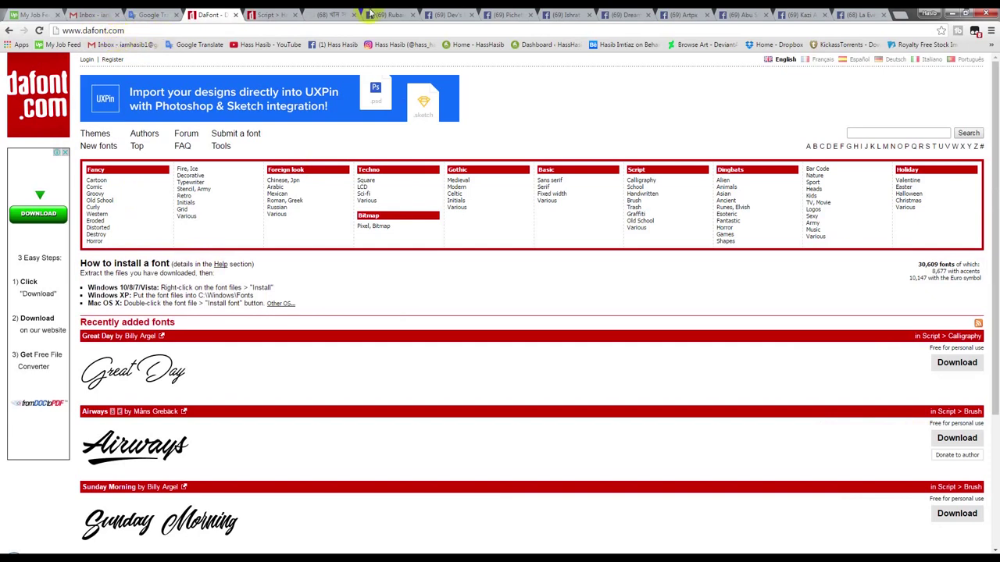
click(861, 14)
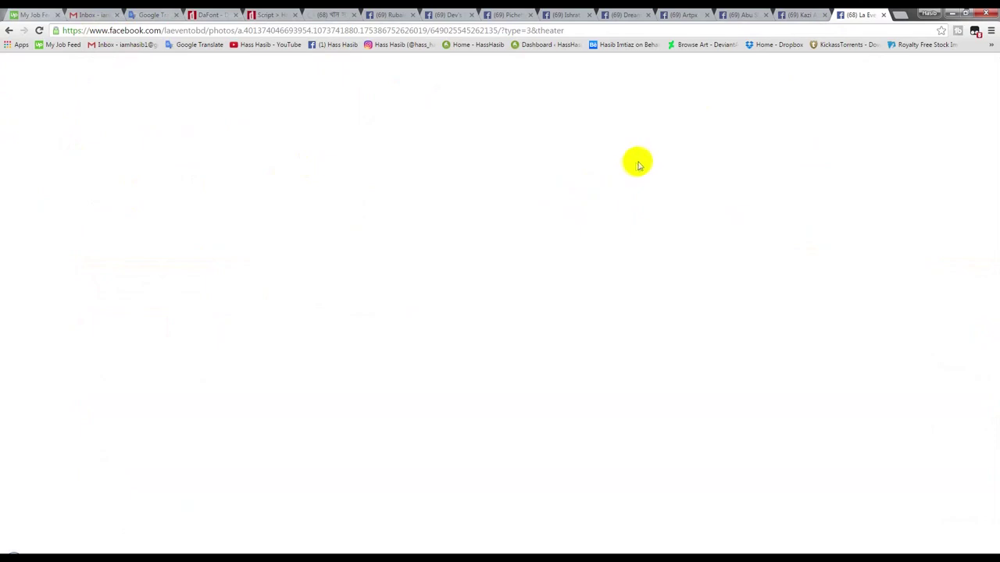
click(805, 14)
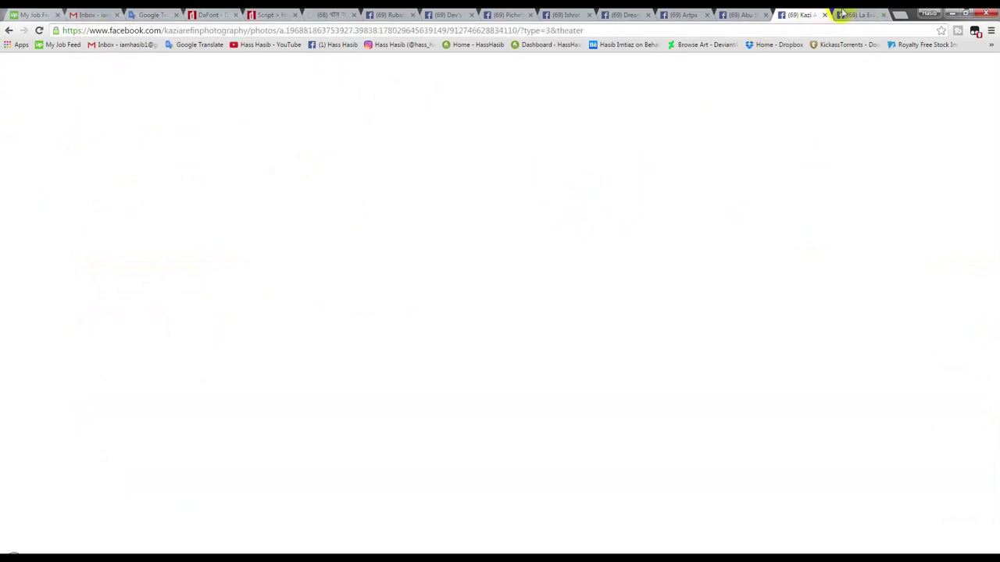
click(412, 14)
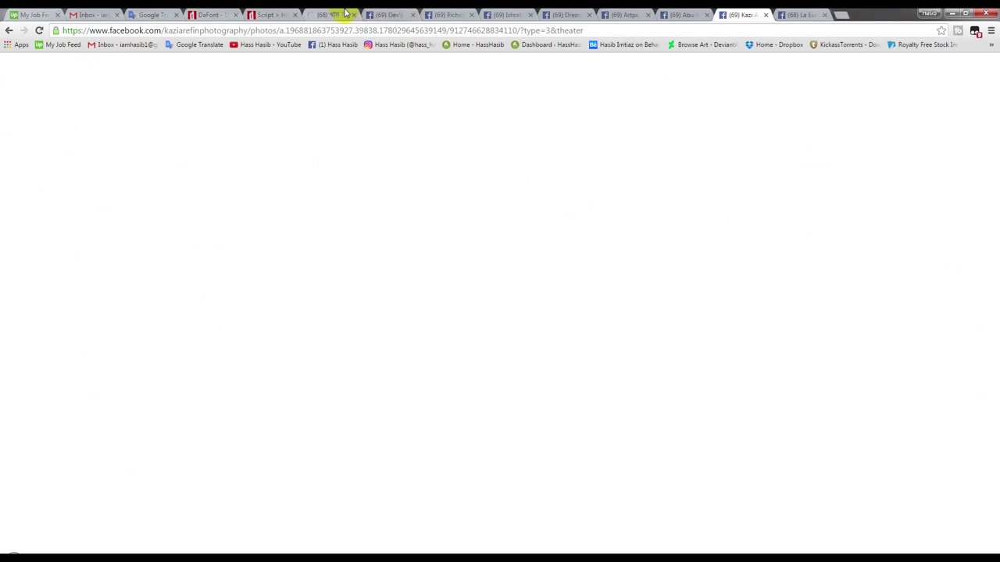
click(353, 16)
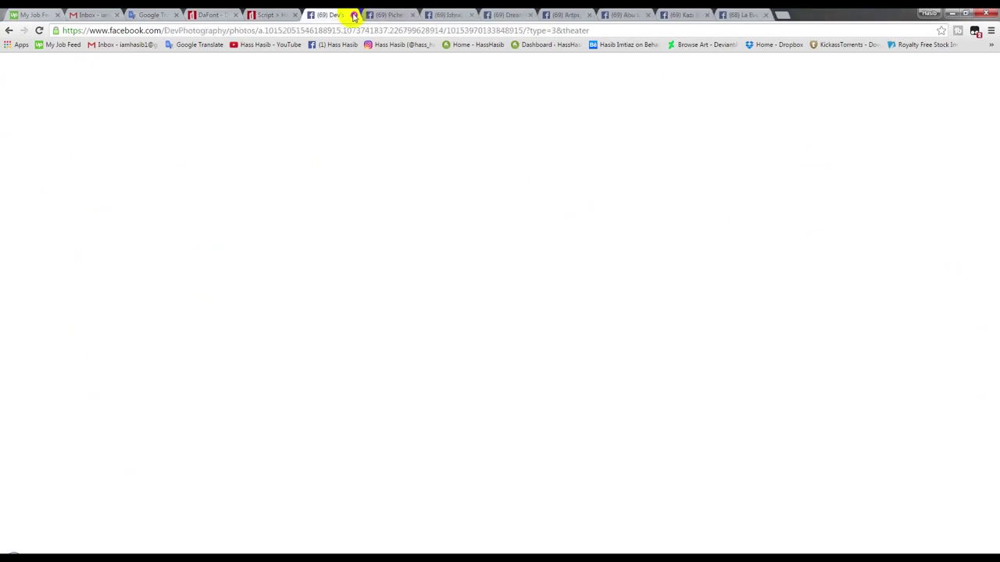
click(353, 15)
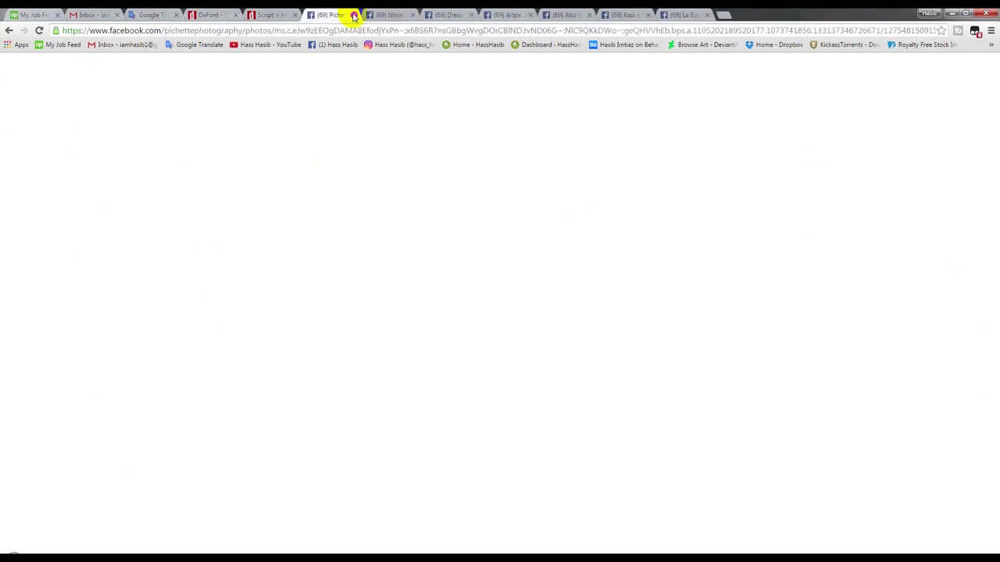
click(353, 14)
click(353, 15)
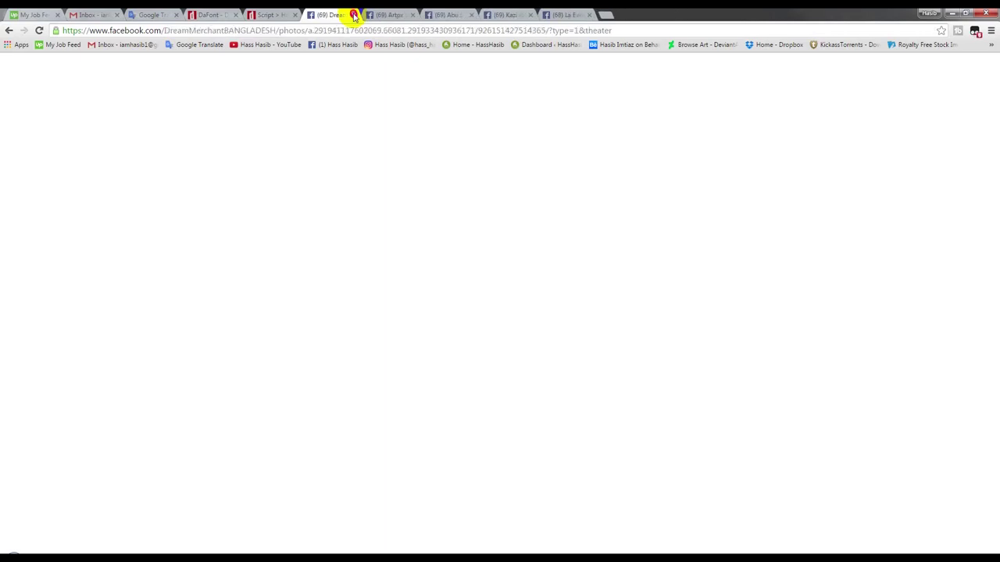
click(353, 15)
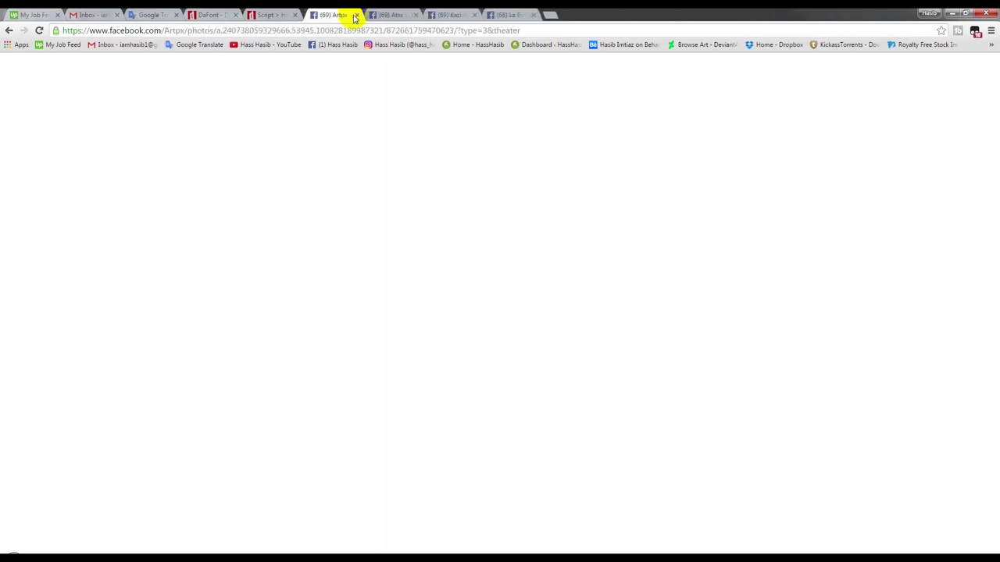
click(360, 15)
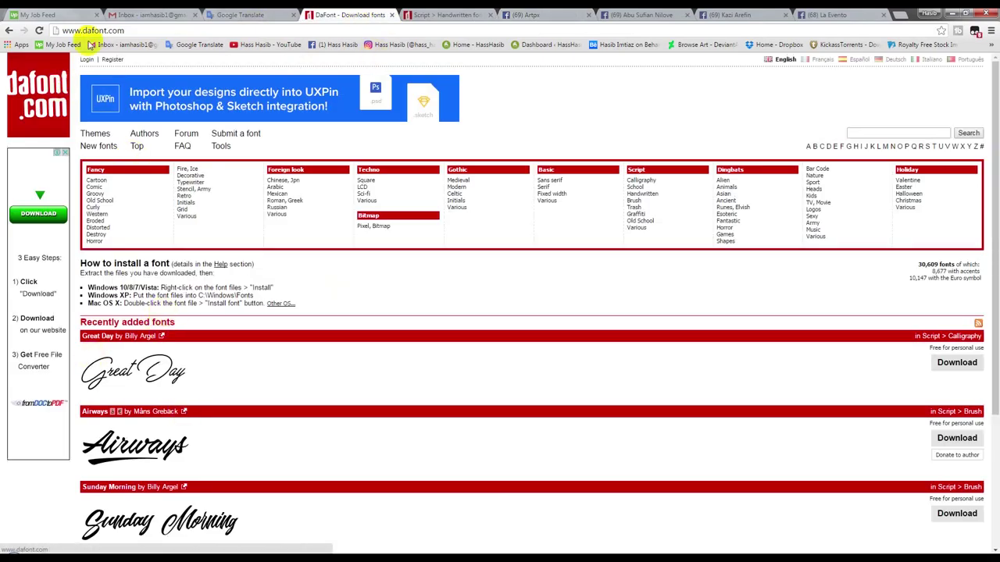
drag(128, 30, 6, 30)
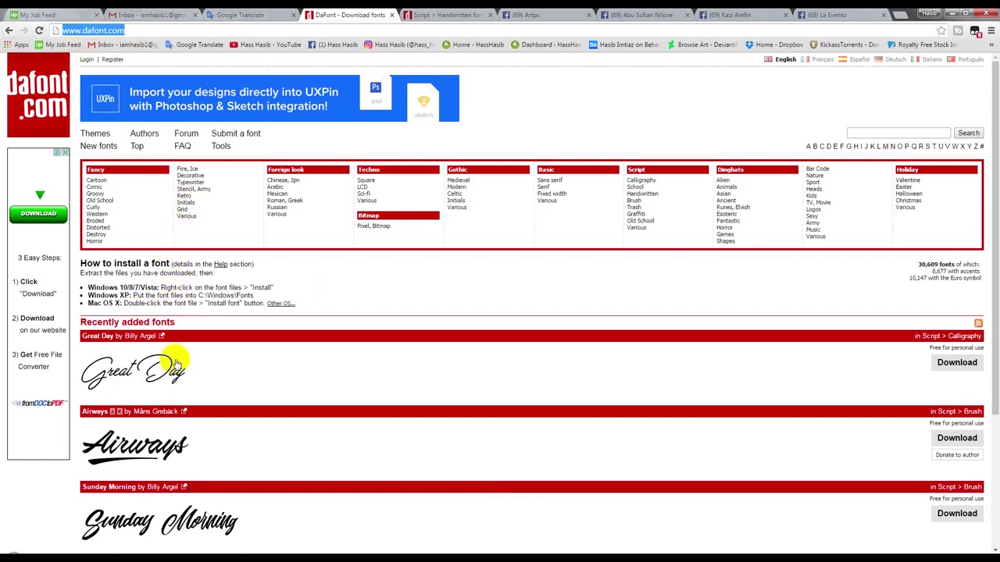
scroll(166, 358, down, 1)
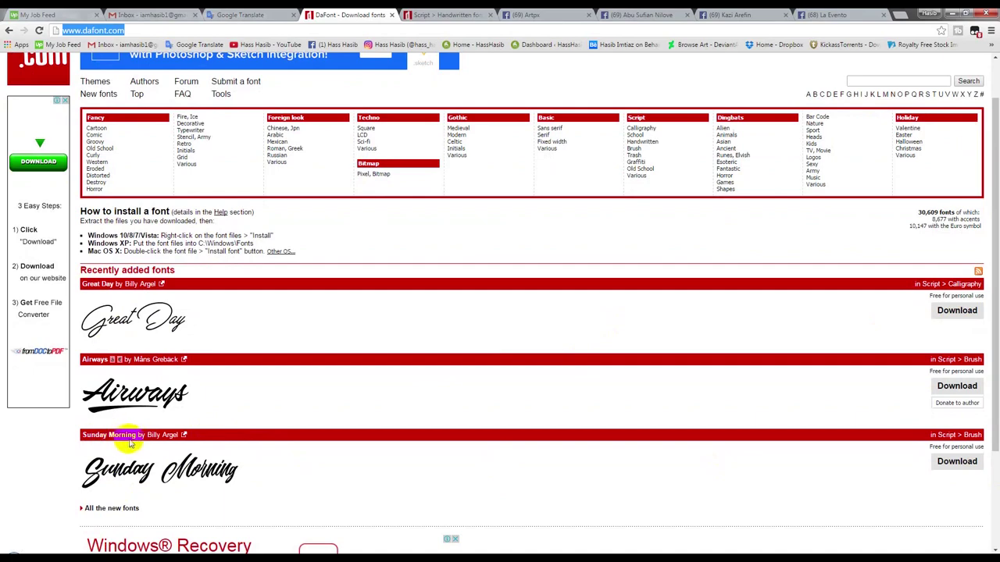
scroll(148, 435, down, 2)
scroll(98, 461, up, 3)
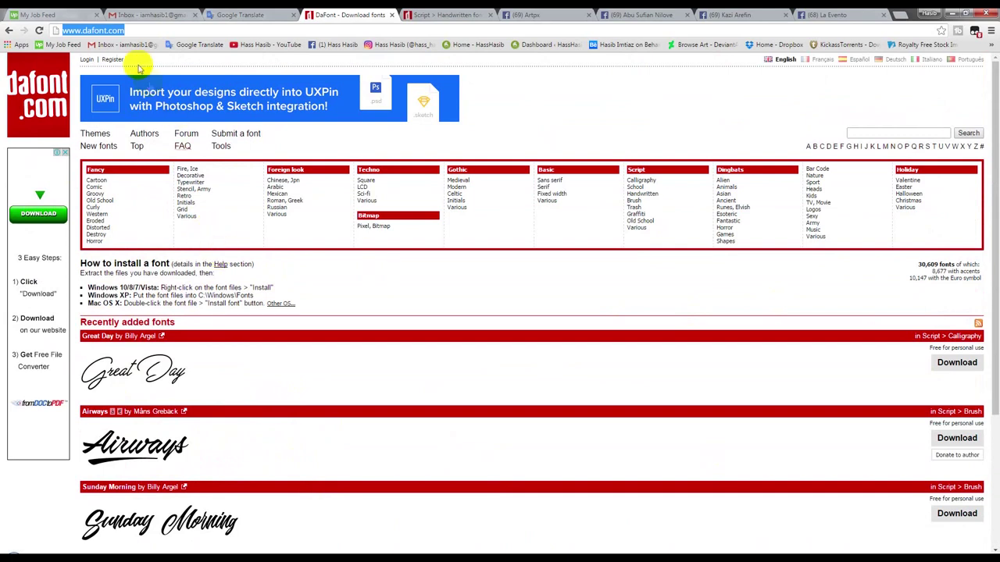
drag(147, 30, 4, 30)
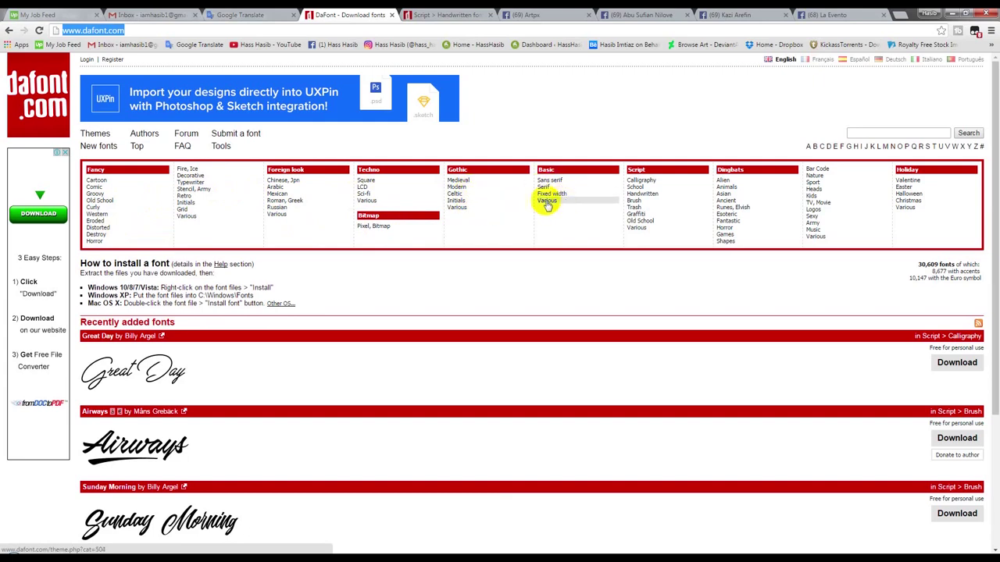
click(105, 190)
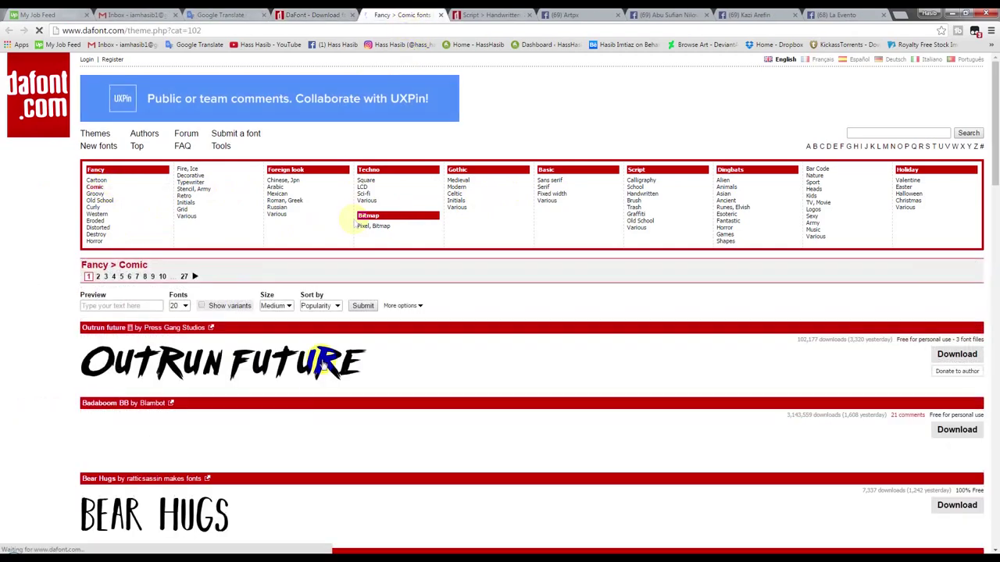
scroll(322, 367, down, 3)
scroll(302, 368, down, 3)
scroll(273, 357, down, 3)
scroll(267, 357, down, 2)
scroll(264, 357, down, 2)
scroll(343, 210, down, 2)
scroll(325, 275, down, 3)
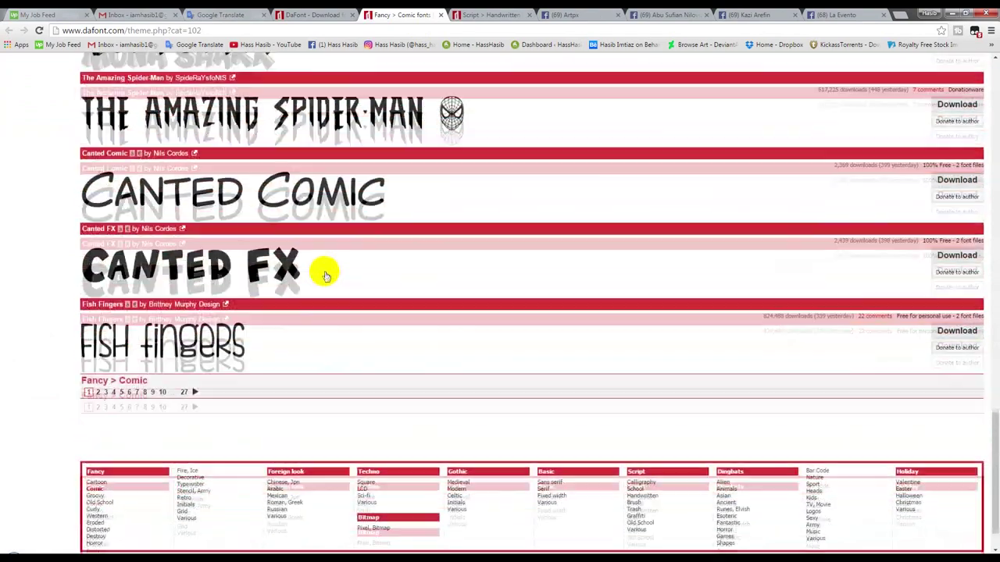
click(440, 15)
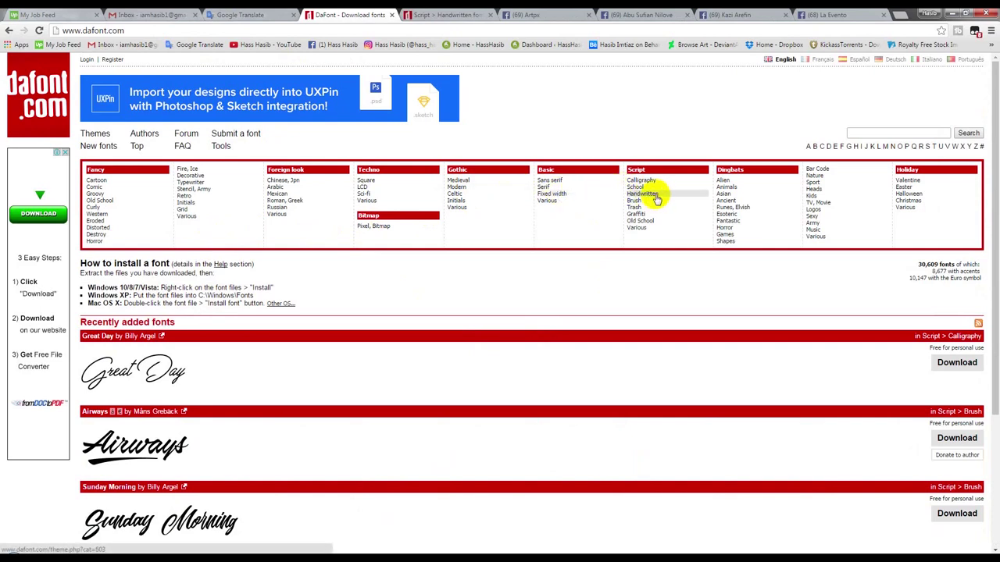
Open DaFont's Script > Handwritten fonts in a new tab and scroll to Notera
middle_click(656, 200)
click(399, 14)
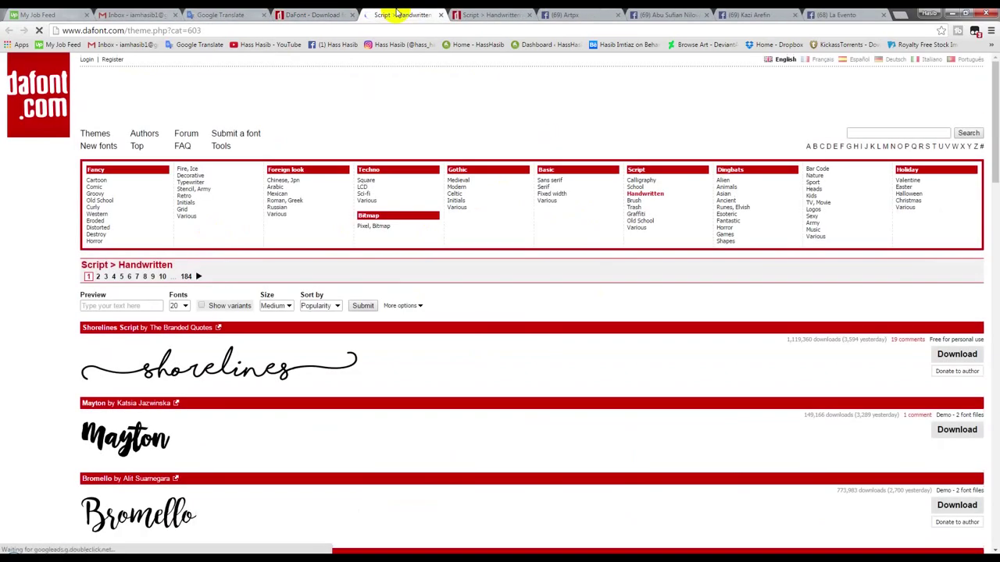
scroll(266, 320, down, 3)
scroll(260, 312, down, 3)
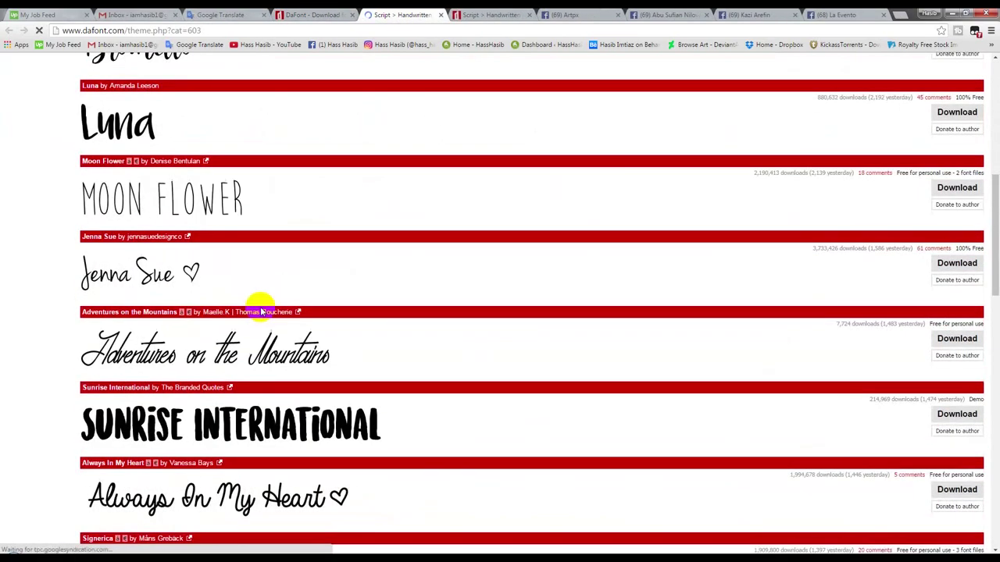
scroll(260, 312, down, 3)
scroll(262, 313, down, 2)
scroll(263, 306, down, 3)
scroll(263, 312, down, 2)
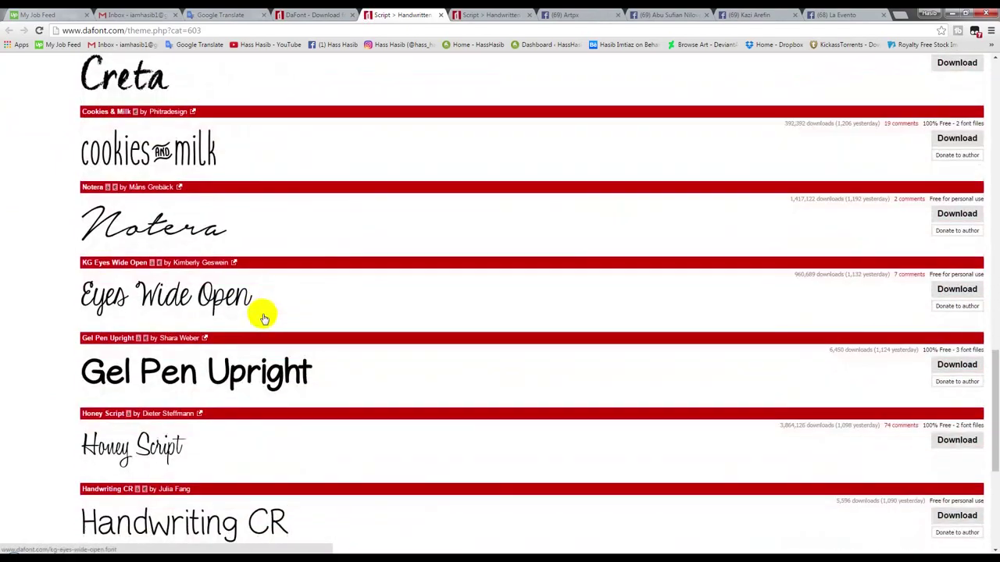
scroll(266, 320, down, 3)
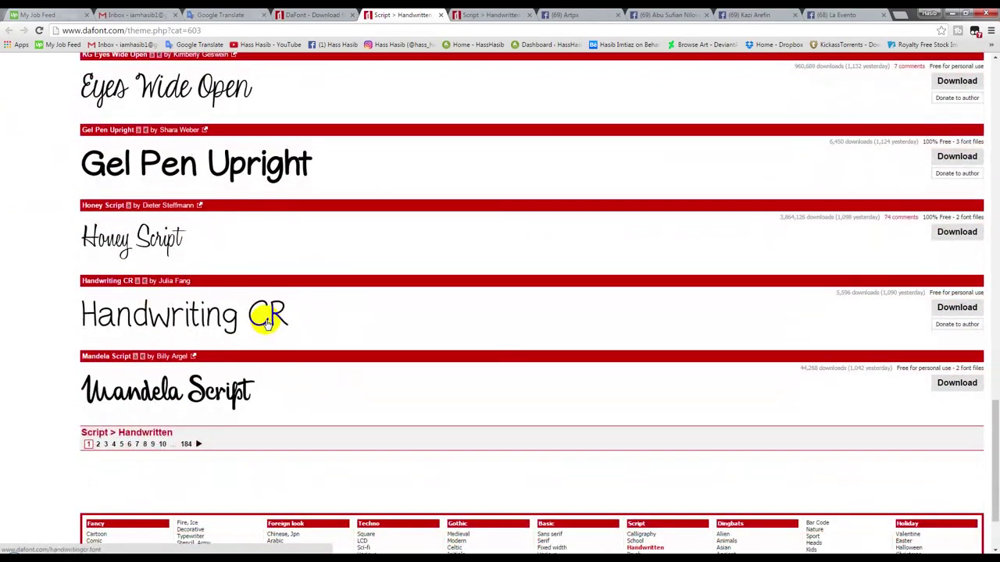
scroll(167, 266, up, 4)
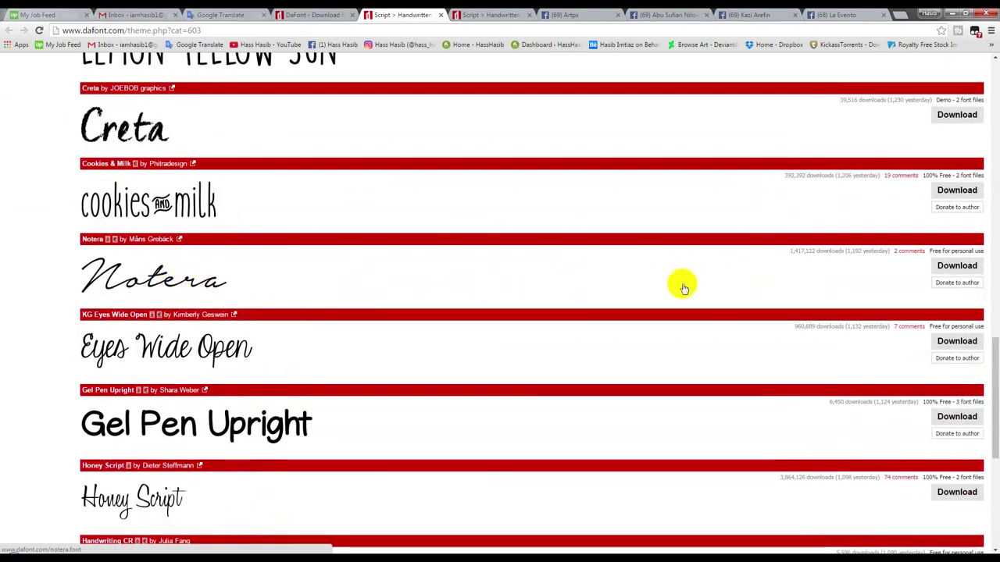
Download the Notera font and set notera.zip to open when done
click(941, 269)
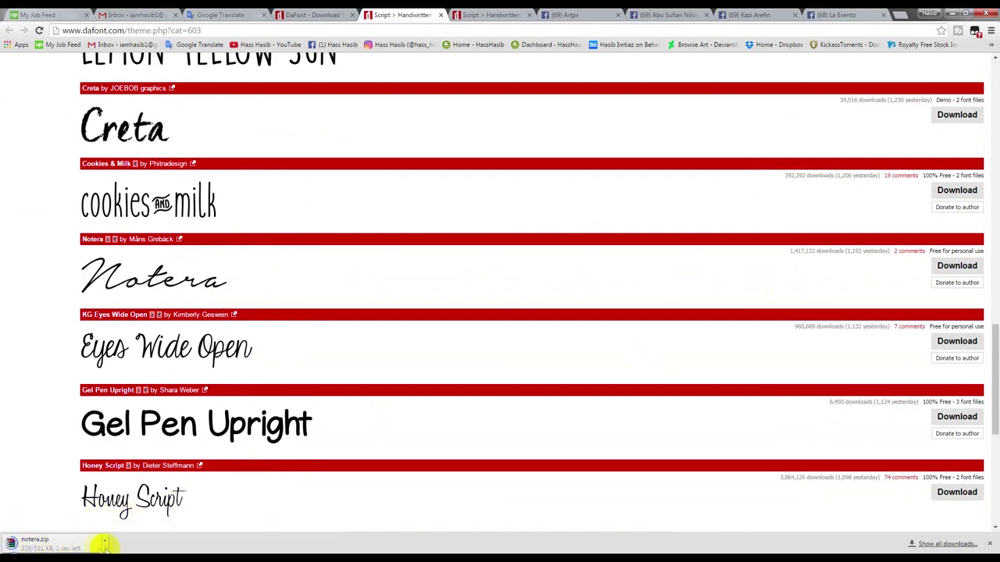
click(104, 542)
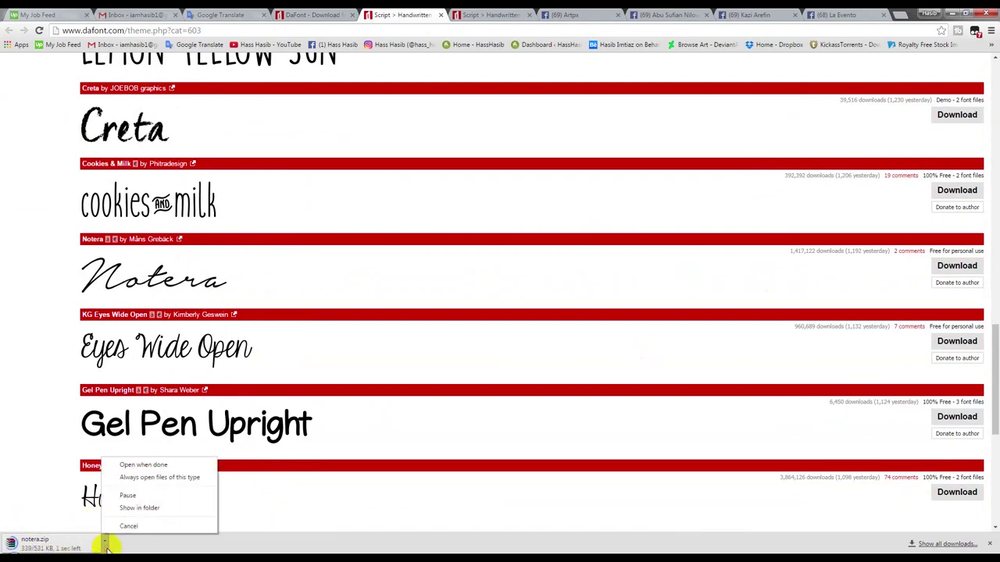
click(144, 467)
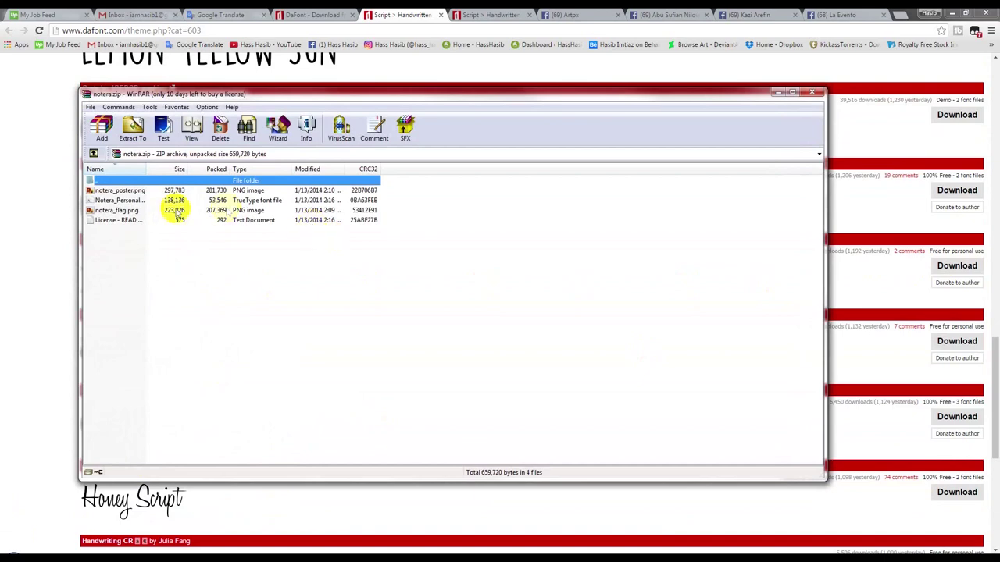
Extract Notera_PersonalUseOnly.ttf from WinRAR onto the desktop and close WinRAR
click(119, 201)
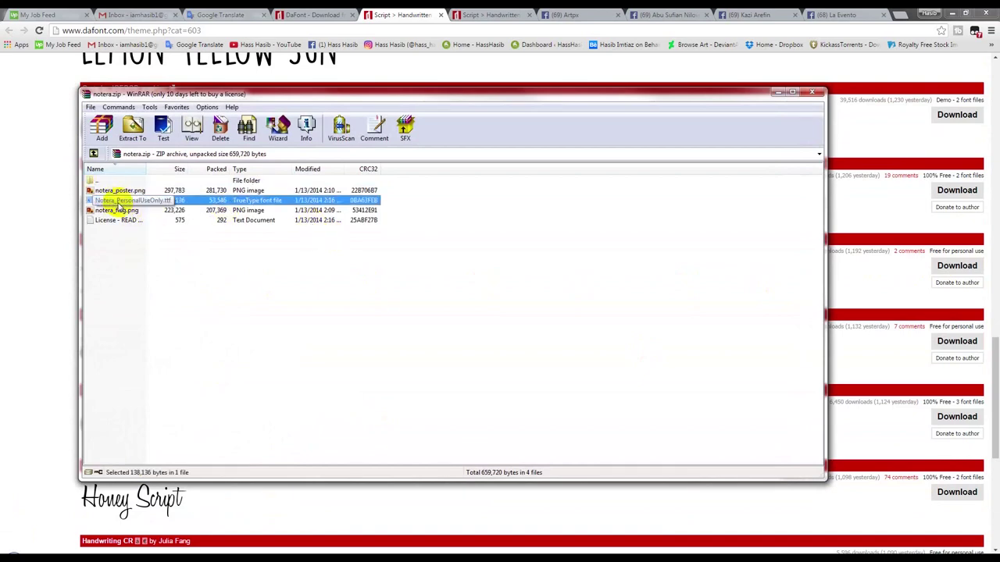
drag(118, 204, 165, 208)
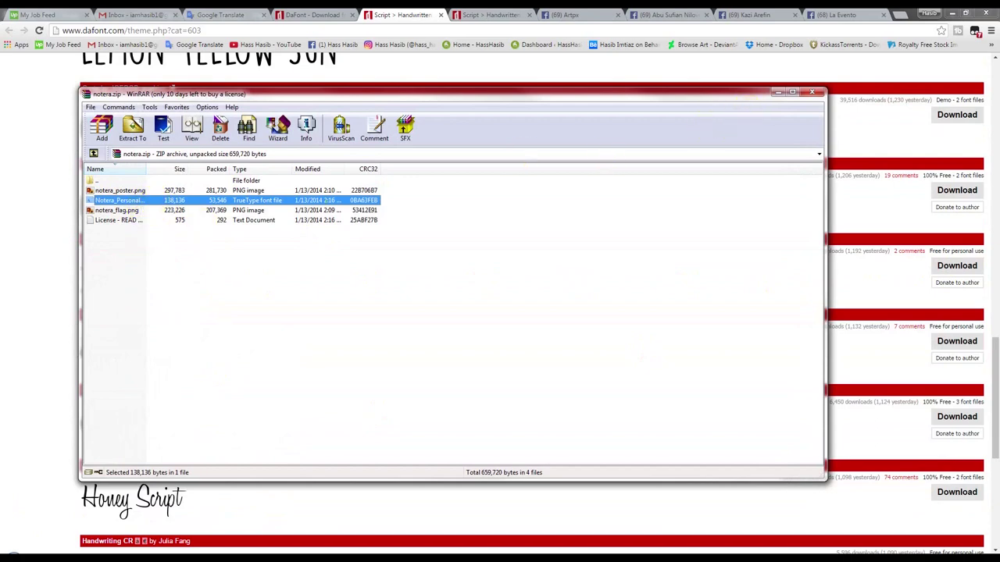
click(949, 15)
click(953, 16)
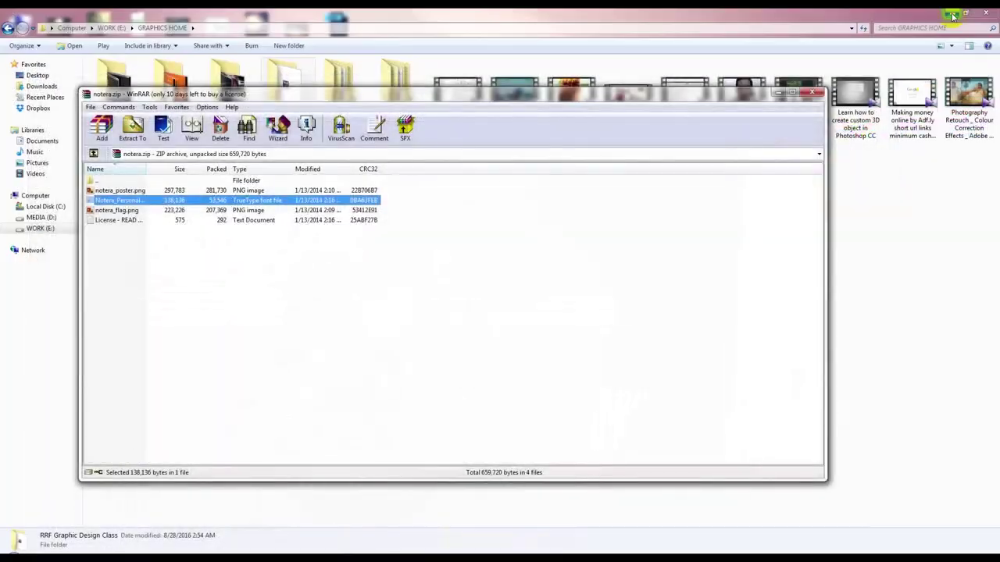
click(952, 11)
click(777, 93)
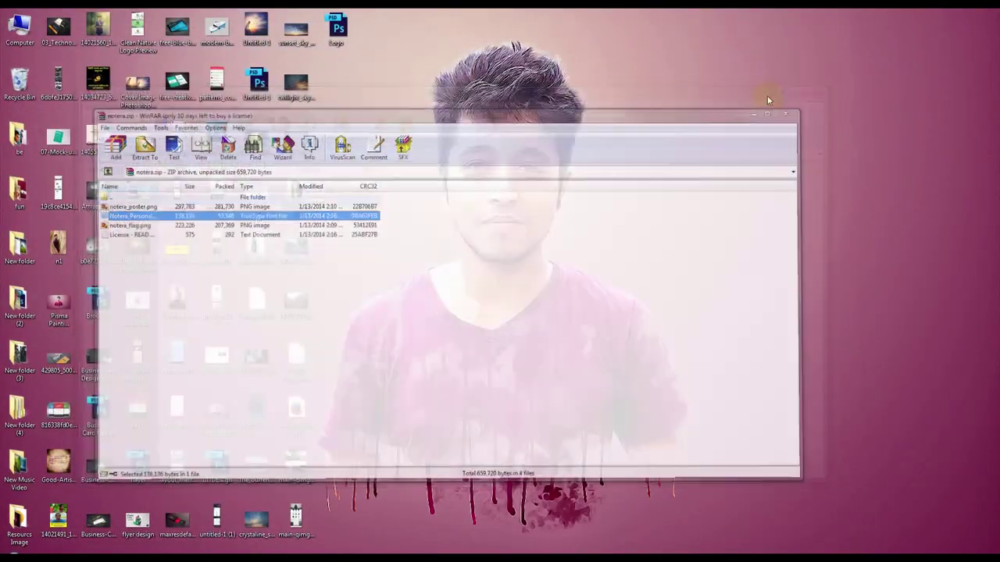
key(alt+Tab)
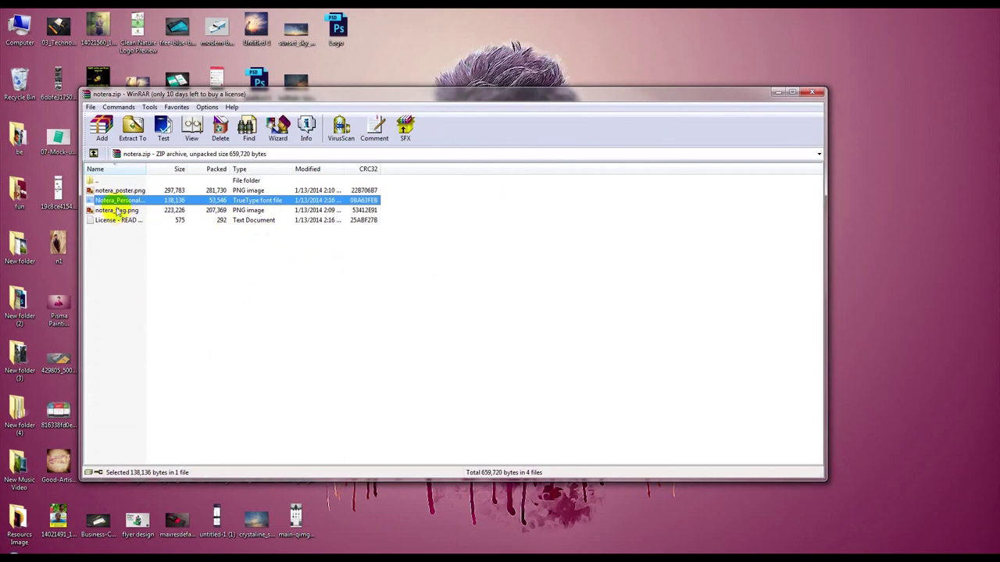
drag(860, 58, 853, 71)
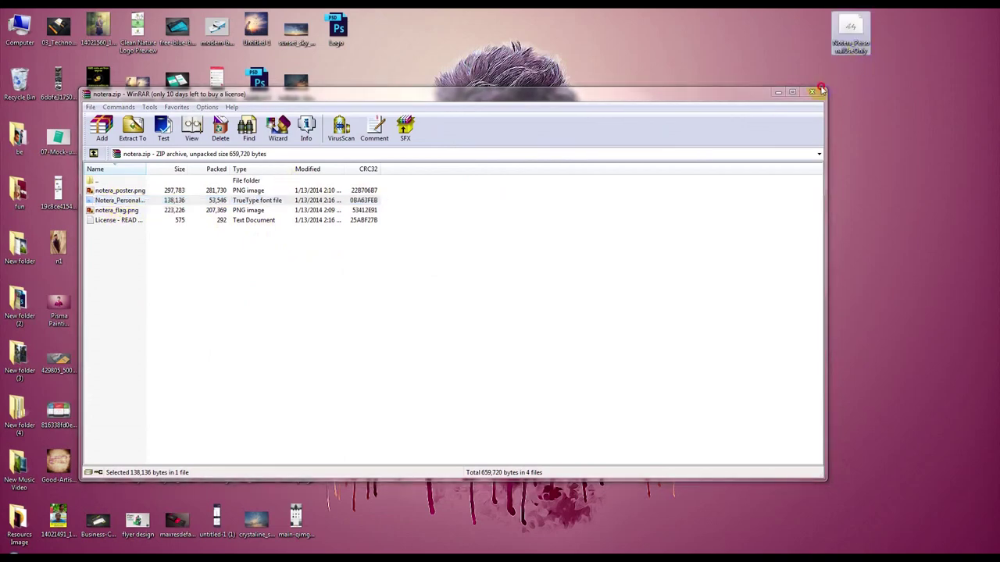
click(819, 93)
Install the Notera font from its desktop file and preview it
right_click(847, 28)
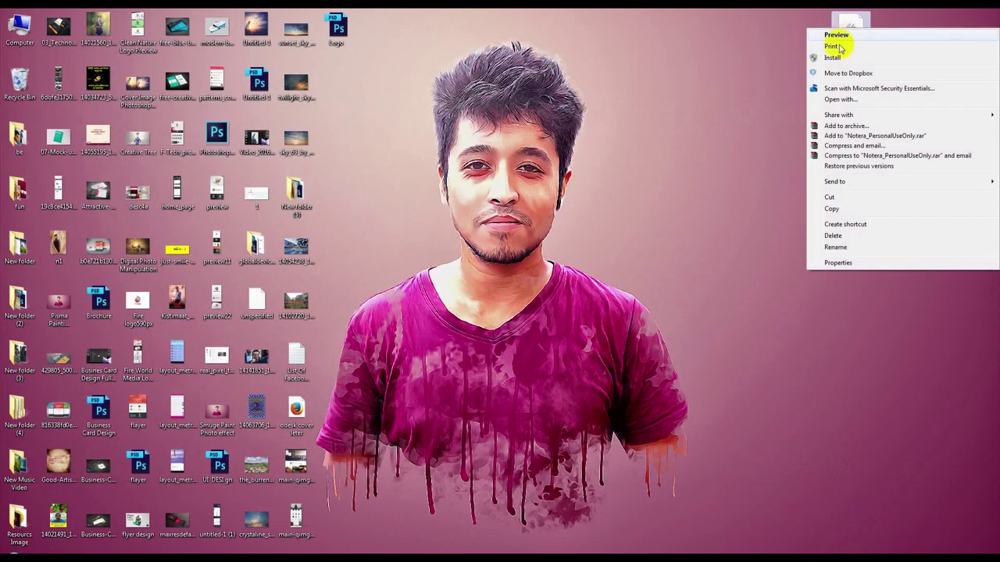
click(832, 59)
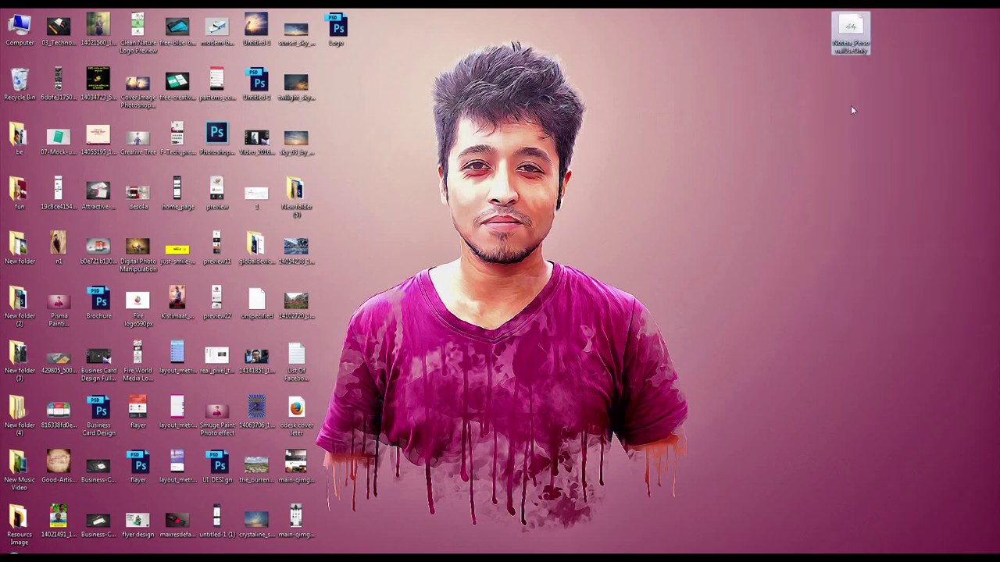
drag(851, 39, 726, 183)
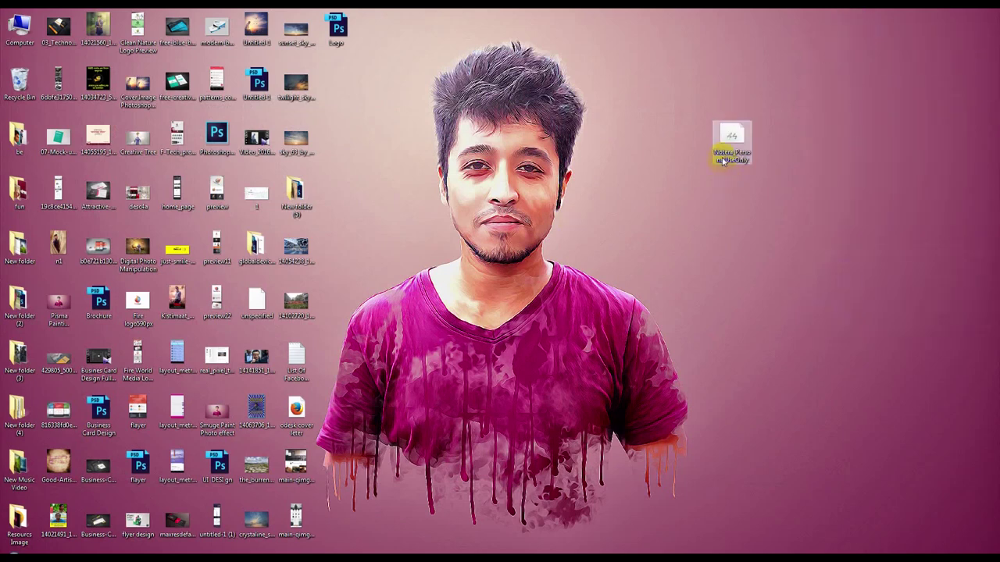
mouse_move(731, 143)
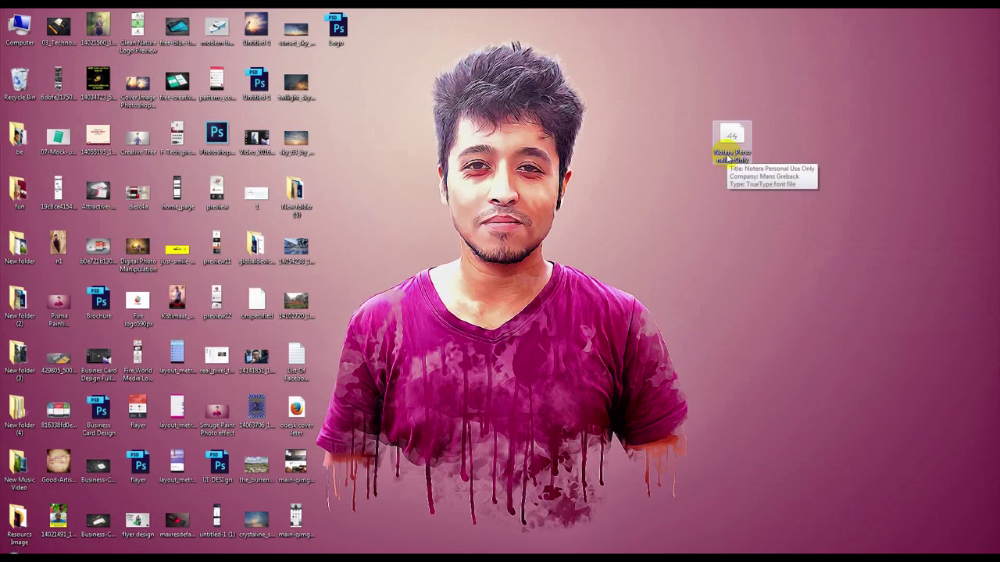
double_click(728, 158)
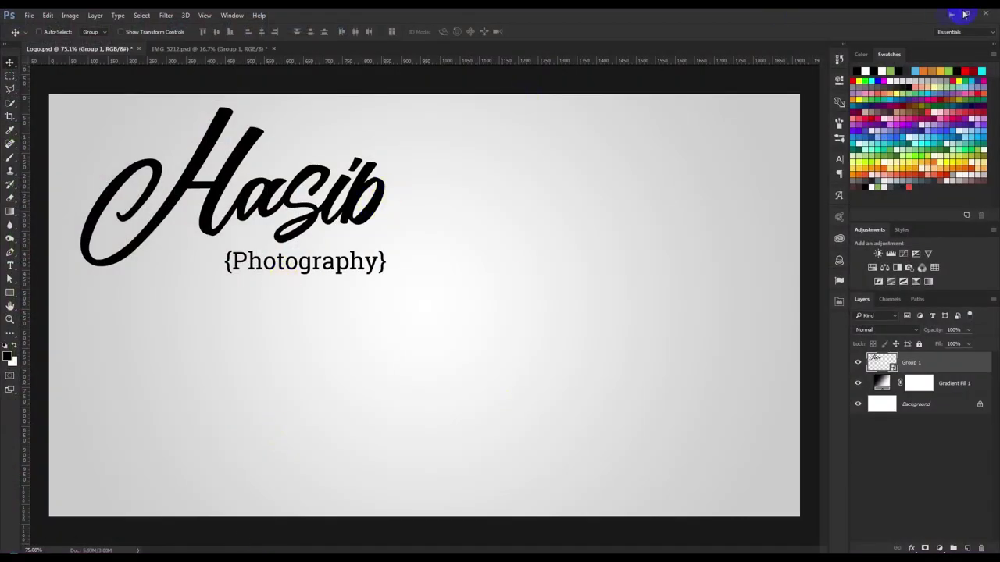
Quit Photoshop without saving the photo or Logo.psd, then relaunch it
click(986, 15)
click(504, 226)
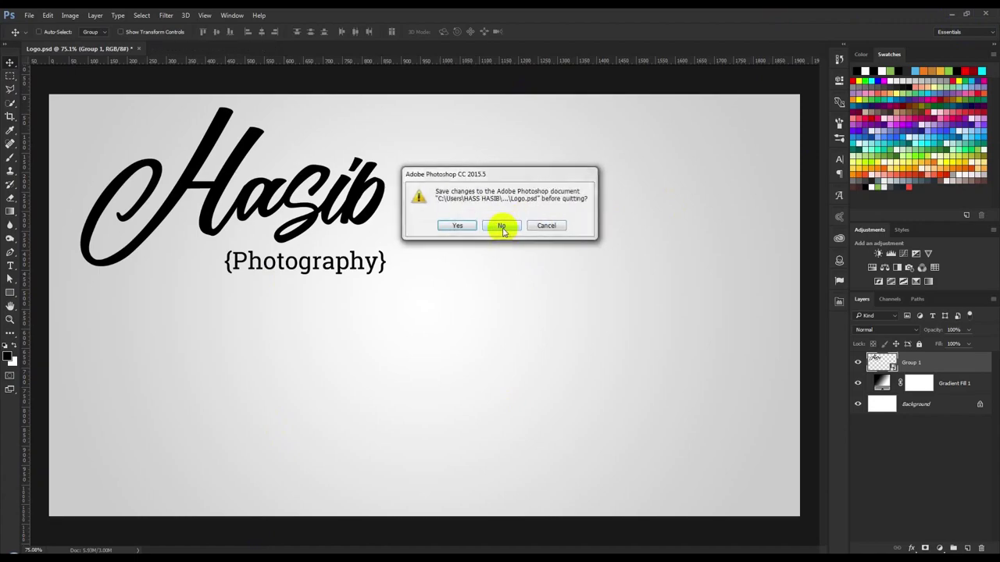
click(504, 227)
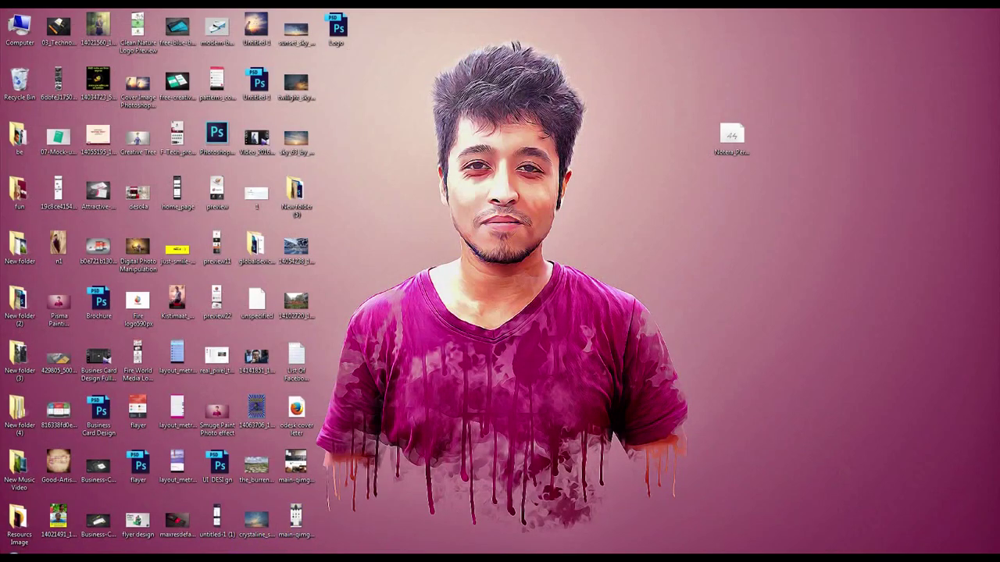
click(354, 449)
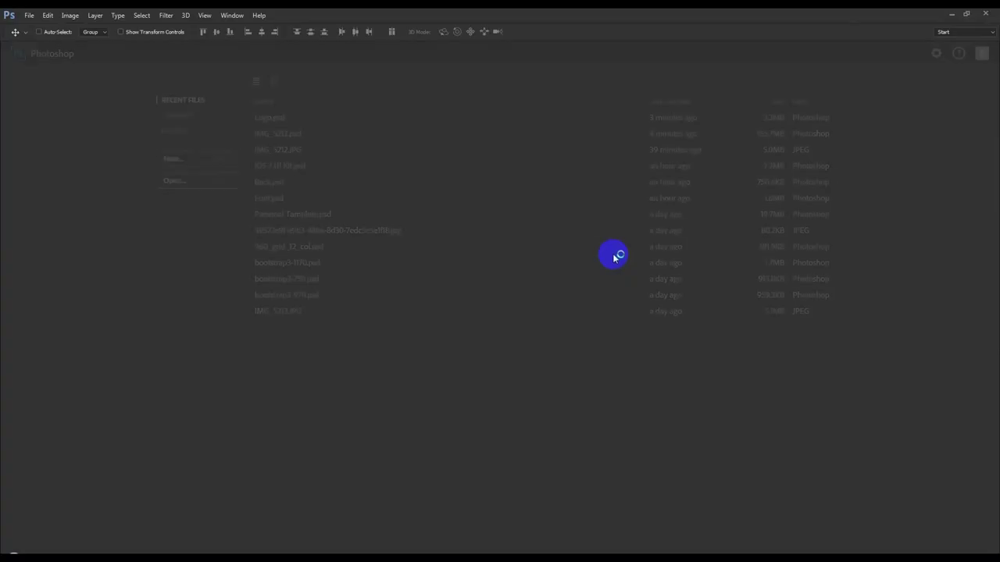
Create a new default Untitled-1 document and start a text layer on it
click(198, 161)
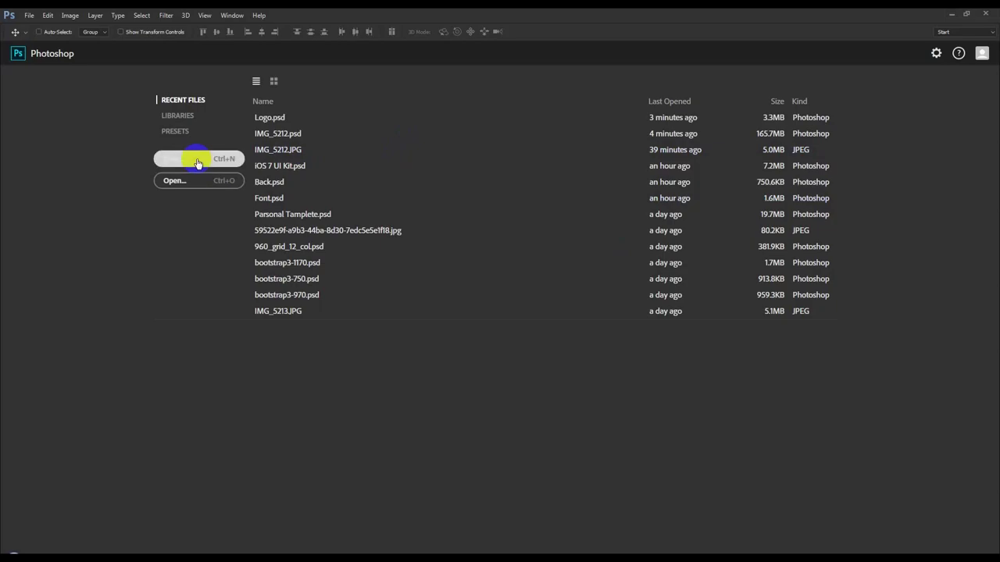
click(585, 215)
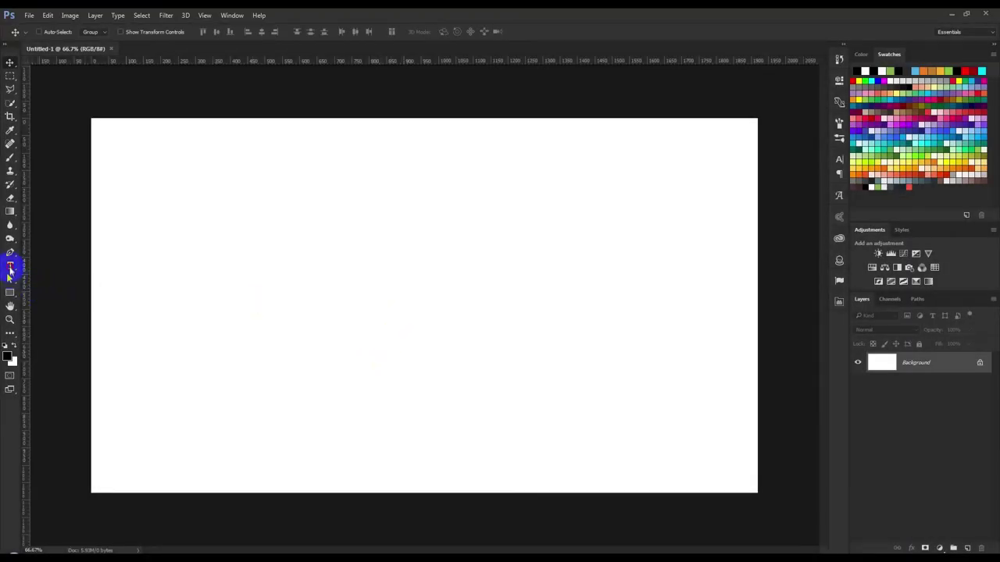
click(10, 266)
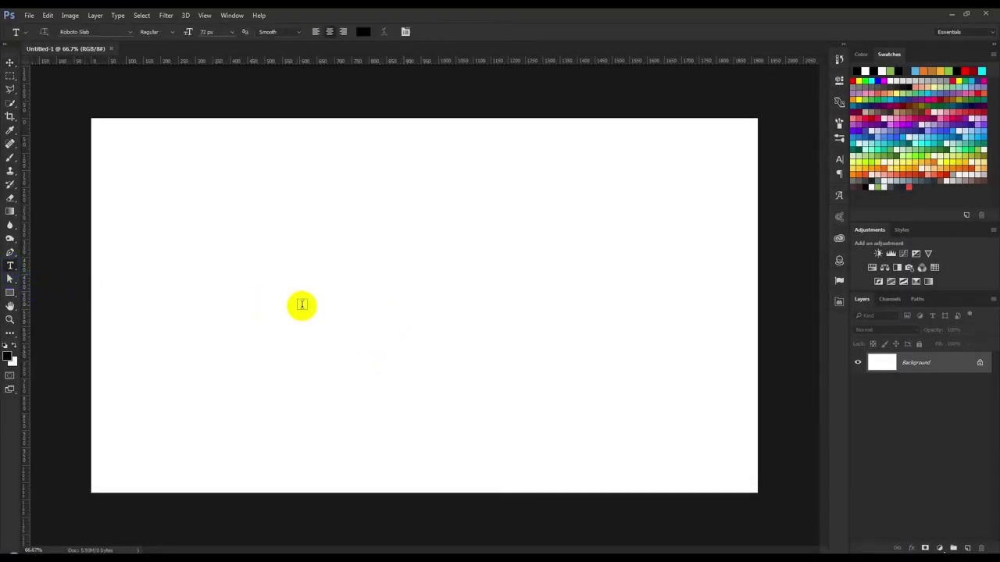
click(345, 304)
text(Hasib)
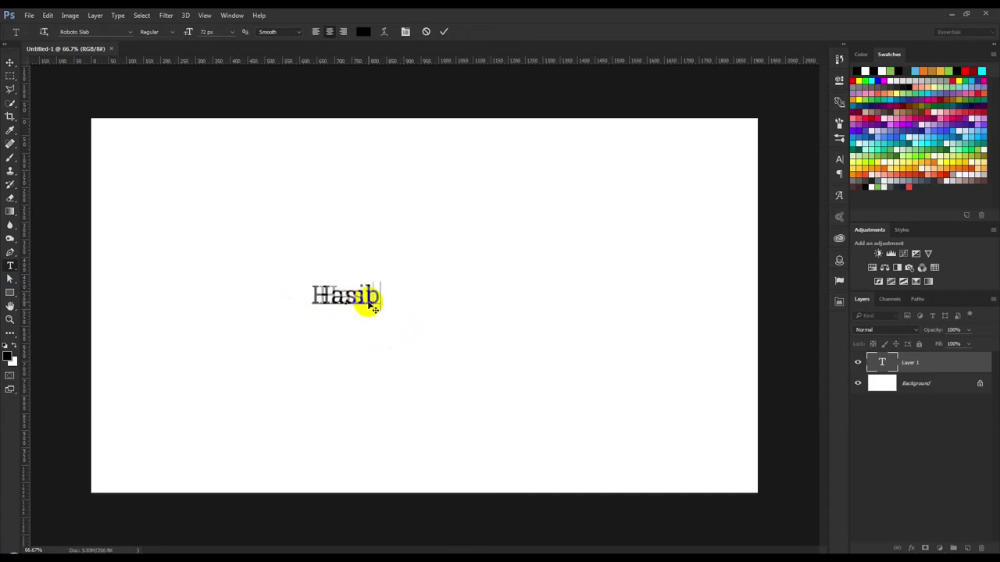
Enlarge the 'Hasib' text to 281 px and move it right and down
double_click(373, 307)
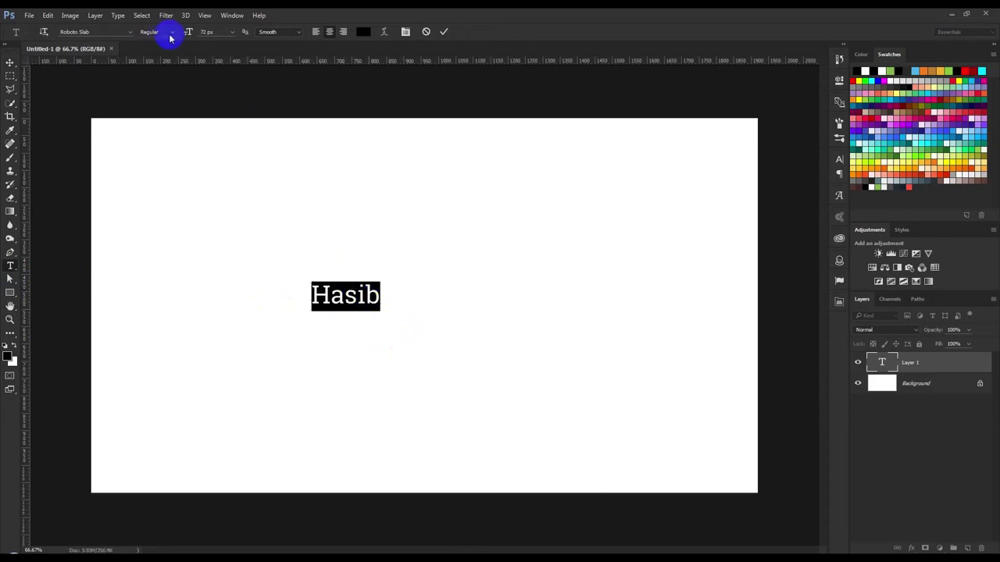
drag(223, 47, 297, 83)
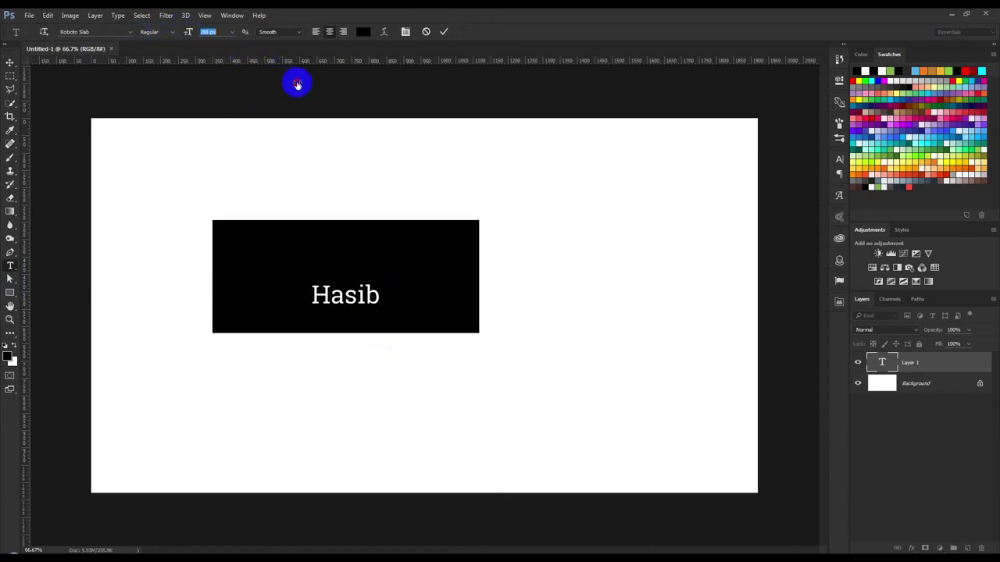
click(384, 253)
click(9, 61)
drag(430, 314, 497, 344)
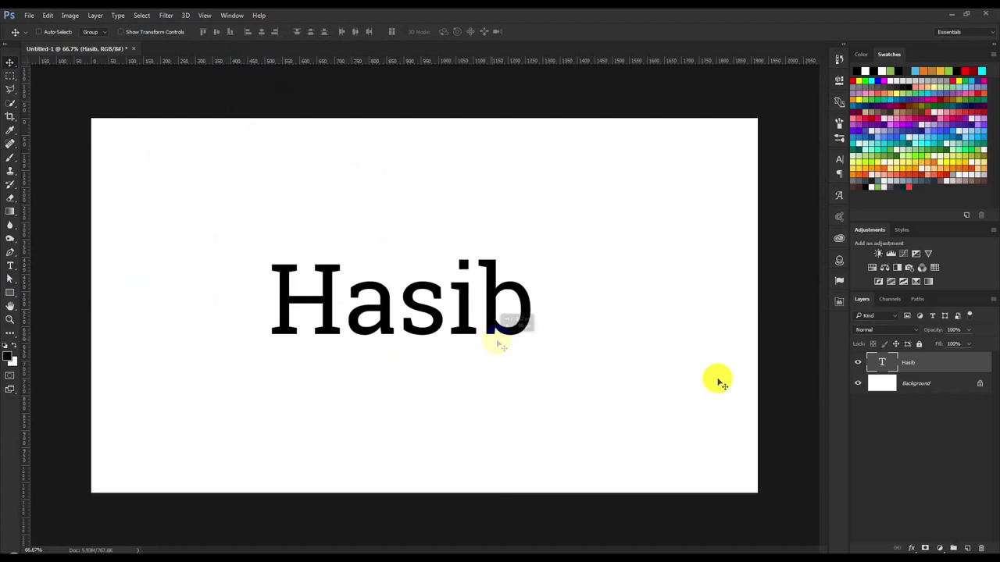
Set the 'Hasib' text in the Notera Personal Use Only font
double_click(882, 362)
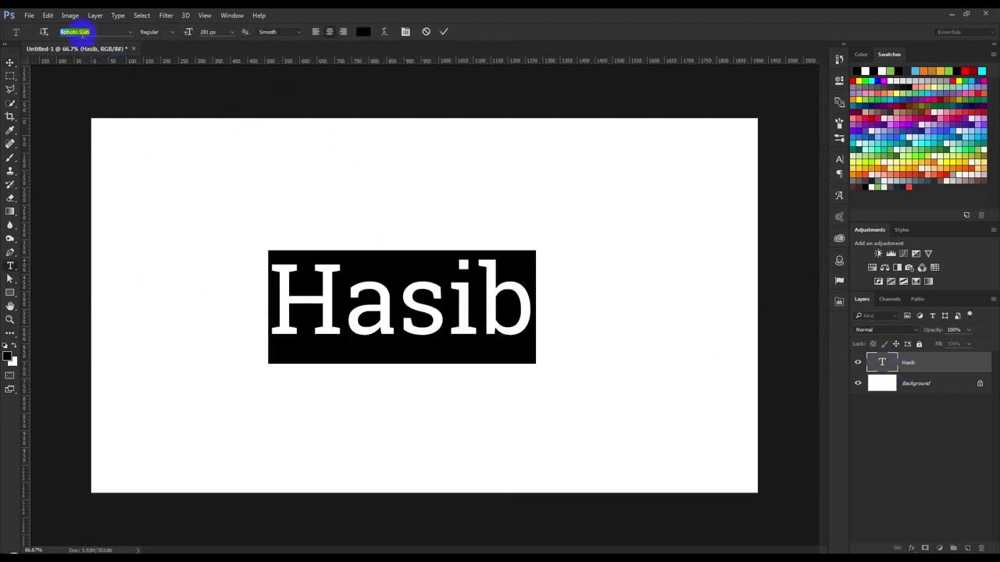
text(robl)
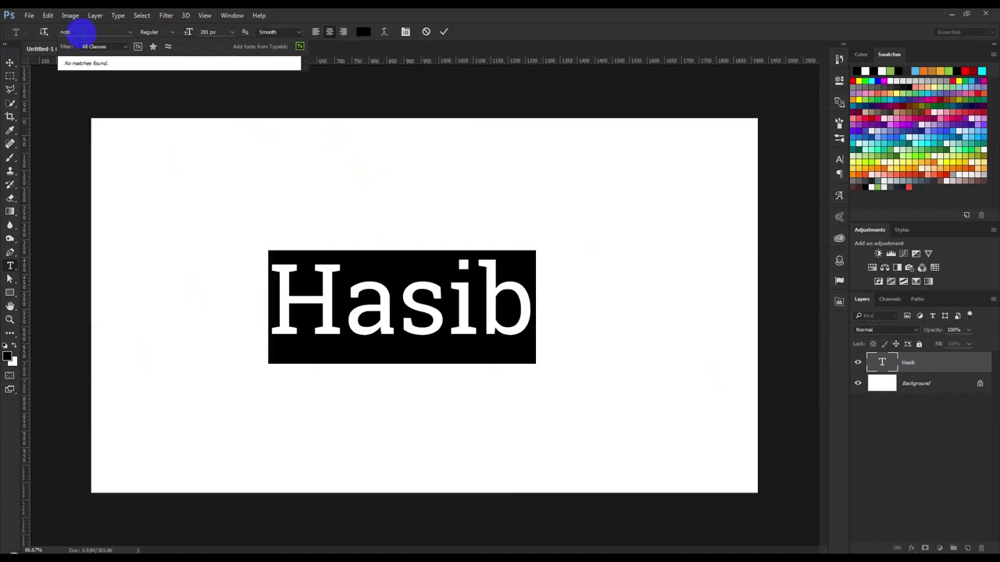
key(BackSpace)
key(BackSpace)
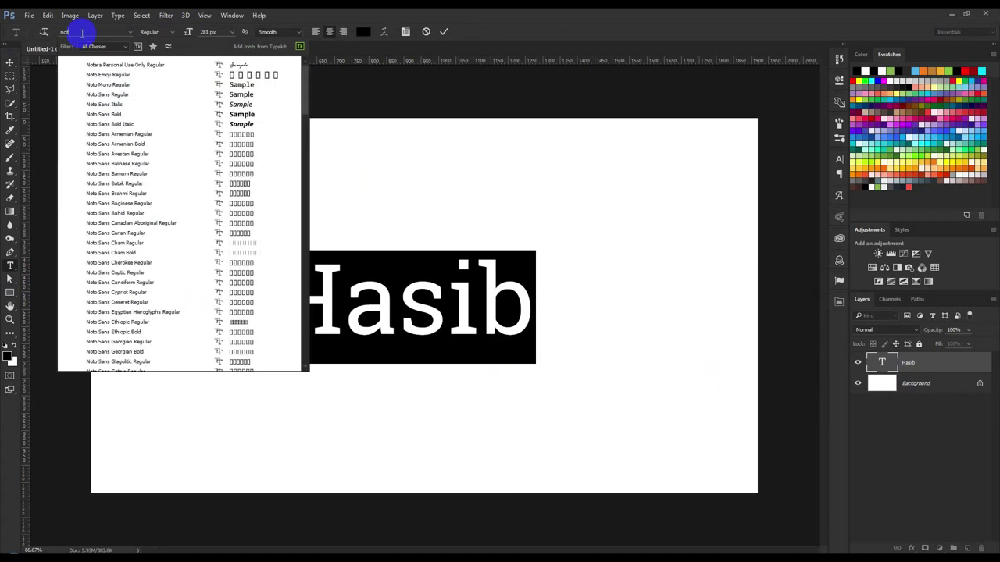
click(115, 63)
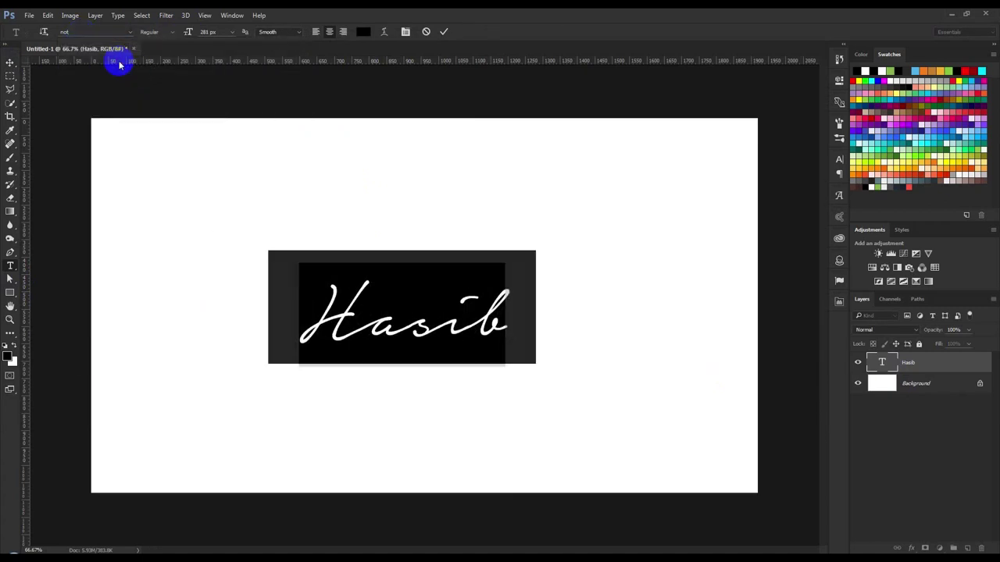
click(507, 332)
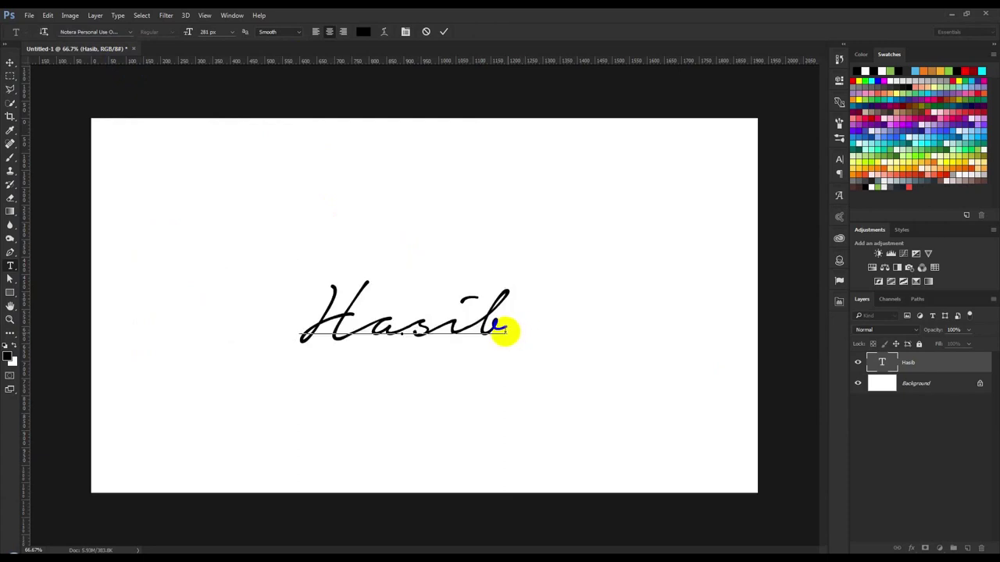
key(ctrl+a)
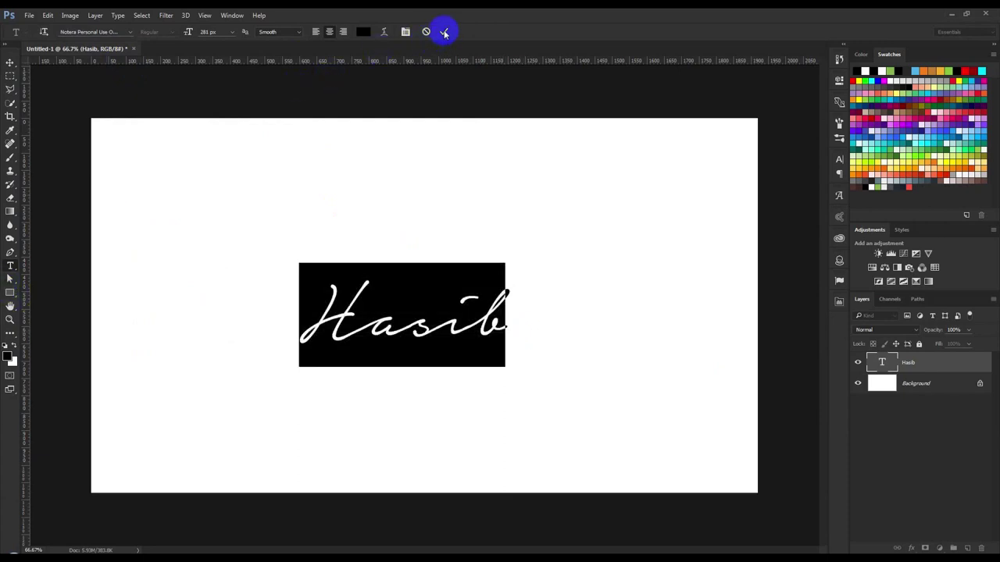
click(444, 33)
Nudge the name up-left and type 'Photography' on a new text layer below
key(v)
drag(429, 358, 420, 341)
click(10, 267)
click(386, 370)
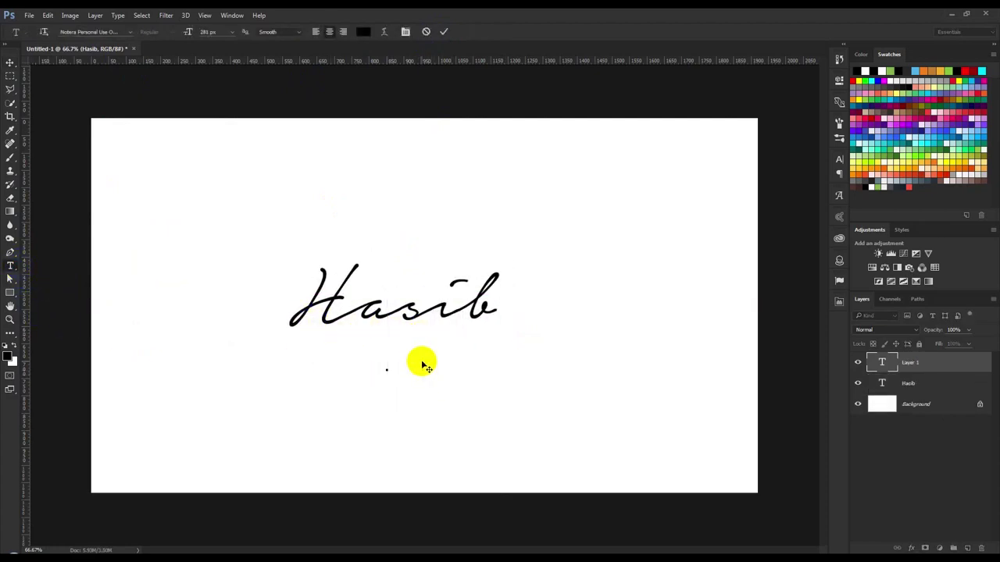
text(Photo)
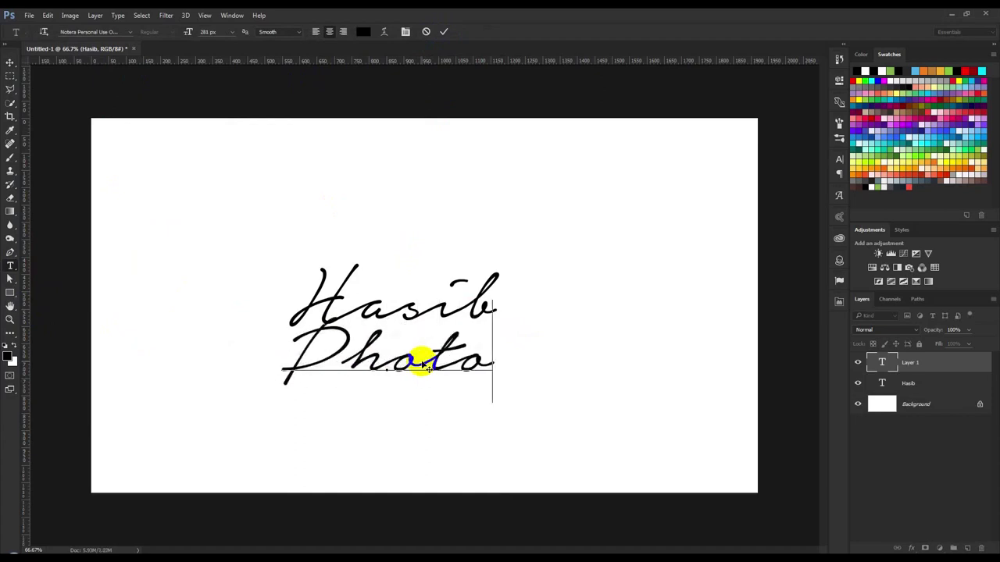
text(graphy)
Set the 'Photography' text to Roboto Slab at 46 px
double_click(381, 344)
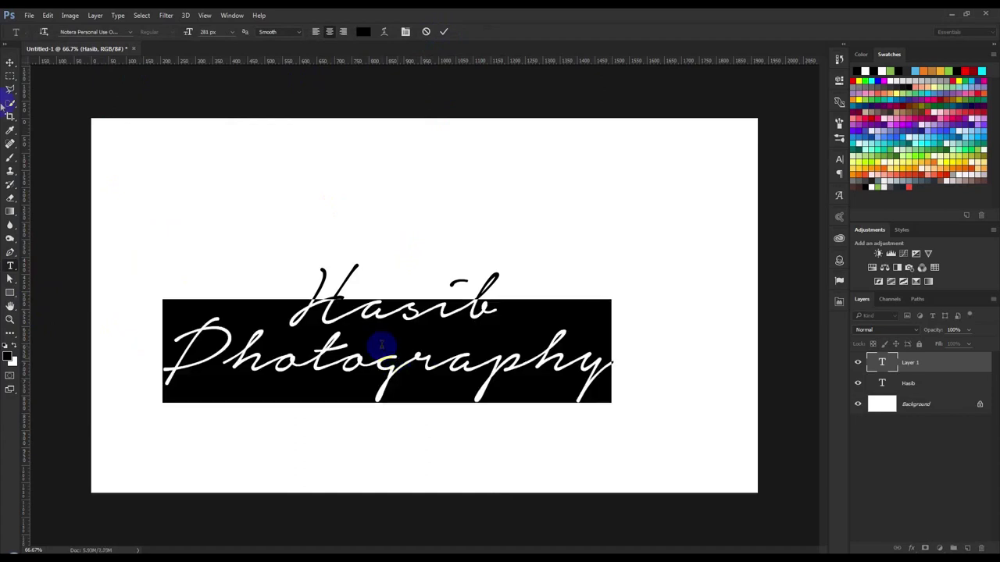
click(128, 33)
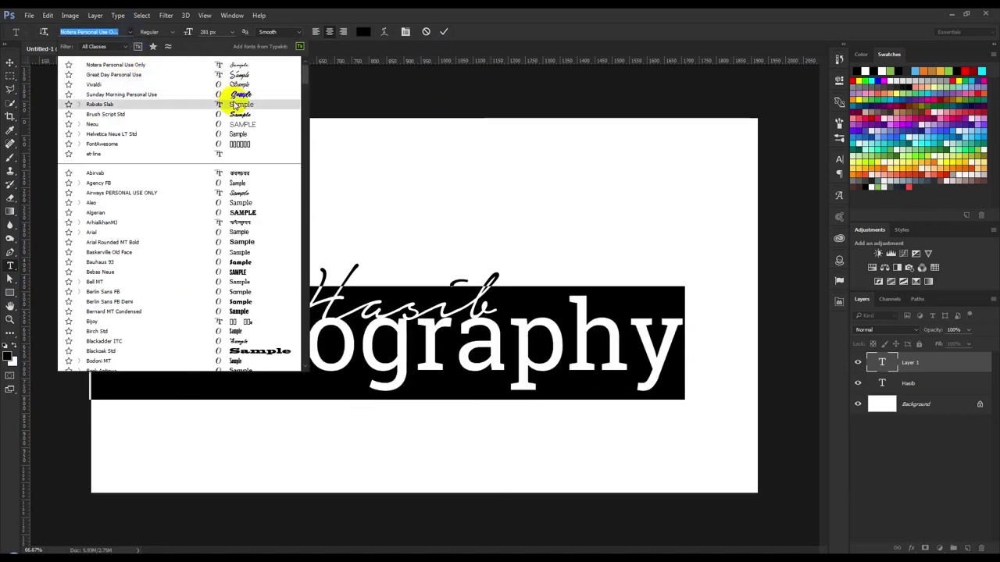
click(233, 105)
drag(188, 37, 64, 72)
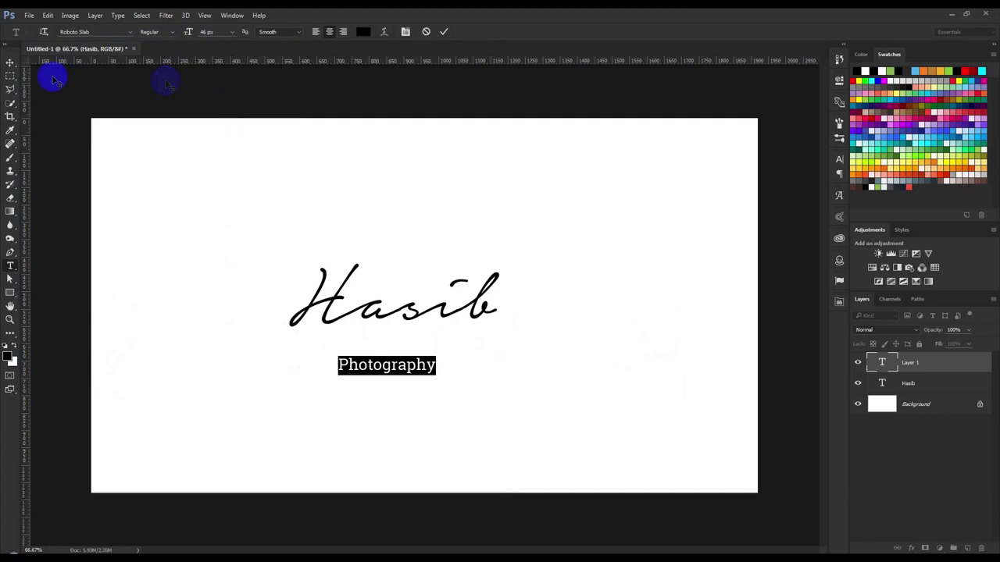
Place 'Photography' just under the script name, aligned to its right edge
click(11, 64)
drag(487, 384, 546, 354)
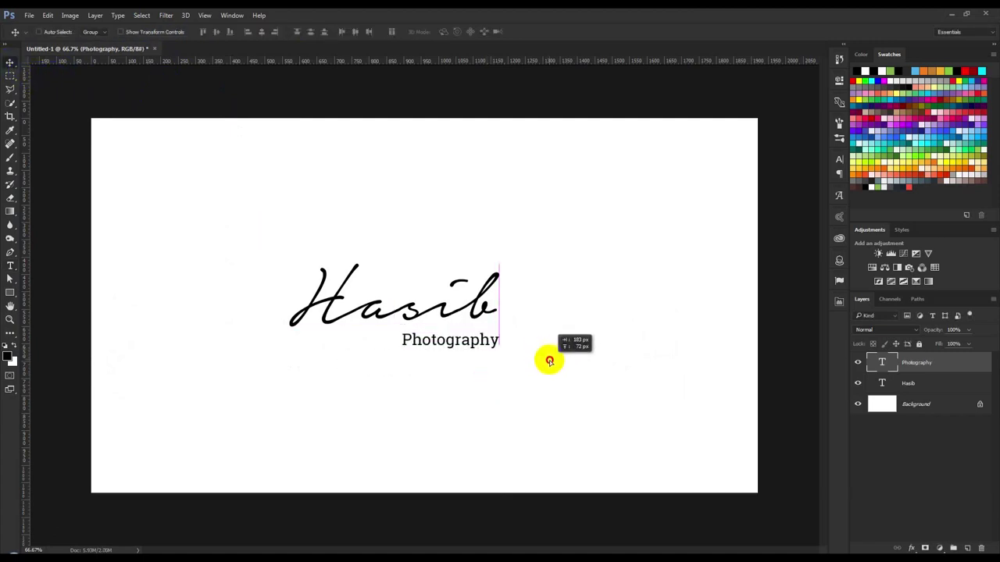
drag(546, 357, 550, 357)
click(949, 386)
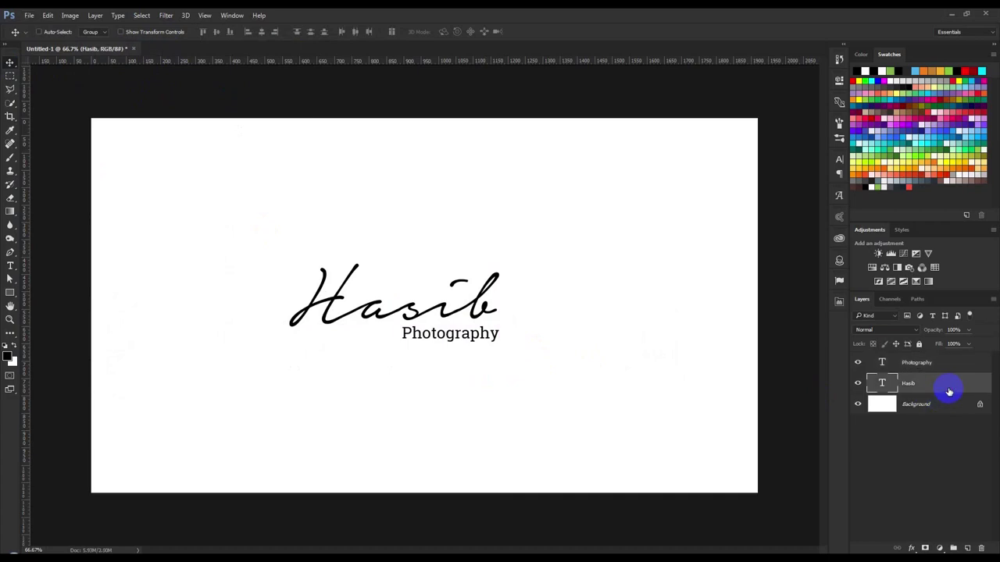
Group the Photography and name text layers, then move the group down-right and shrink it
click(946, 370)
shift+click(938, 383)
key(ctrl+g)
mouse_move(469, 297)
mouse_down()
mouse_move(391, 274)
mouse_move(617, 404)
mouse_up()
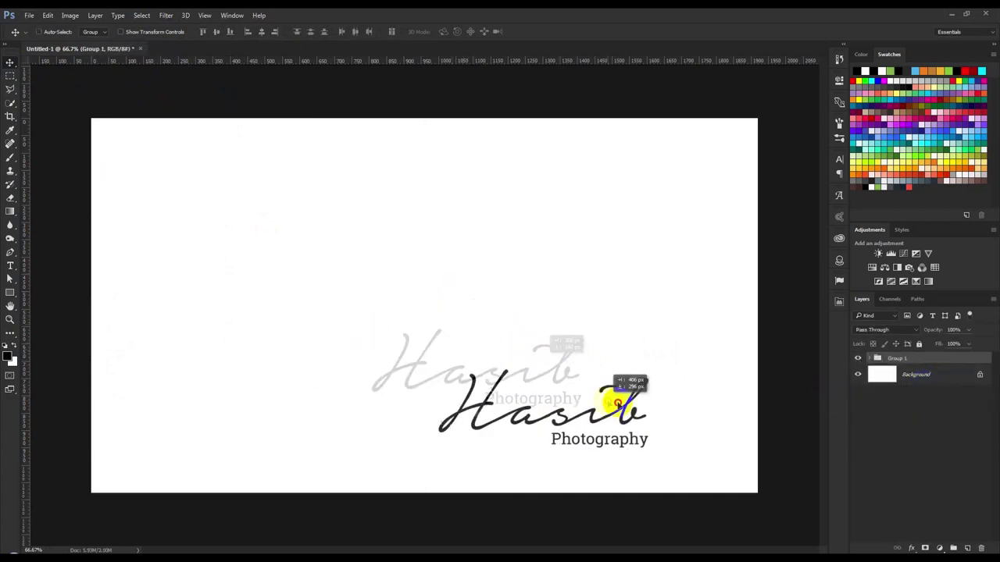
key(ctrl+t)
drag(449, 369, 602, 409)
key(Return)
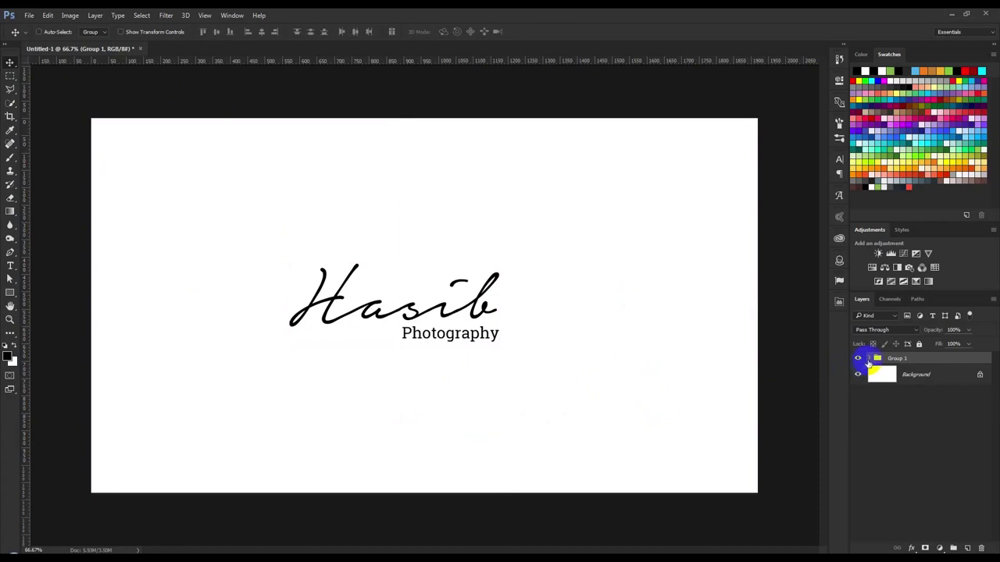
Retype the script name layer inside the group to a new name
click(870, 358)
double_click(896, 395)
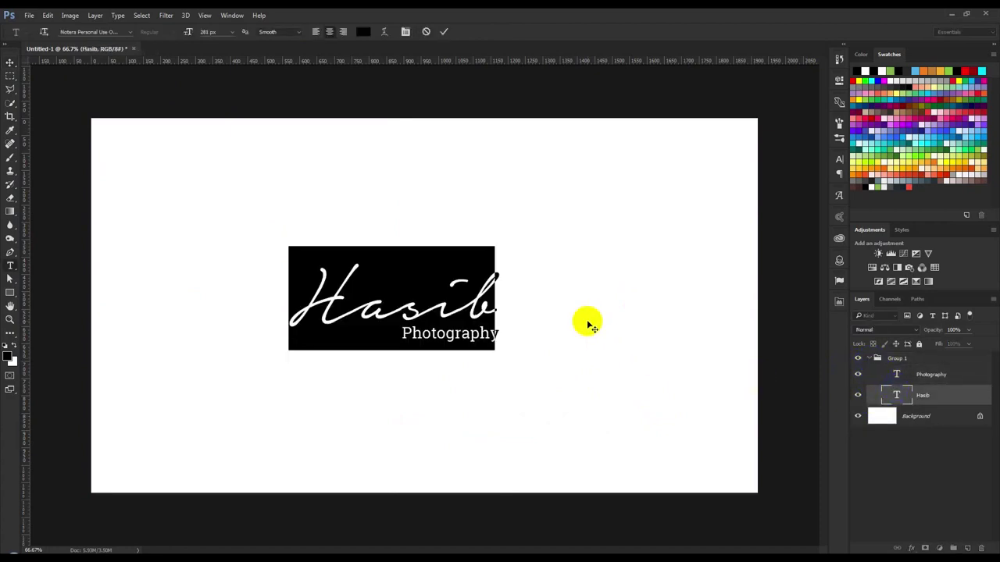
text(A)
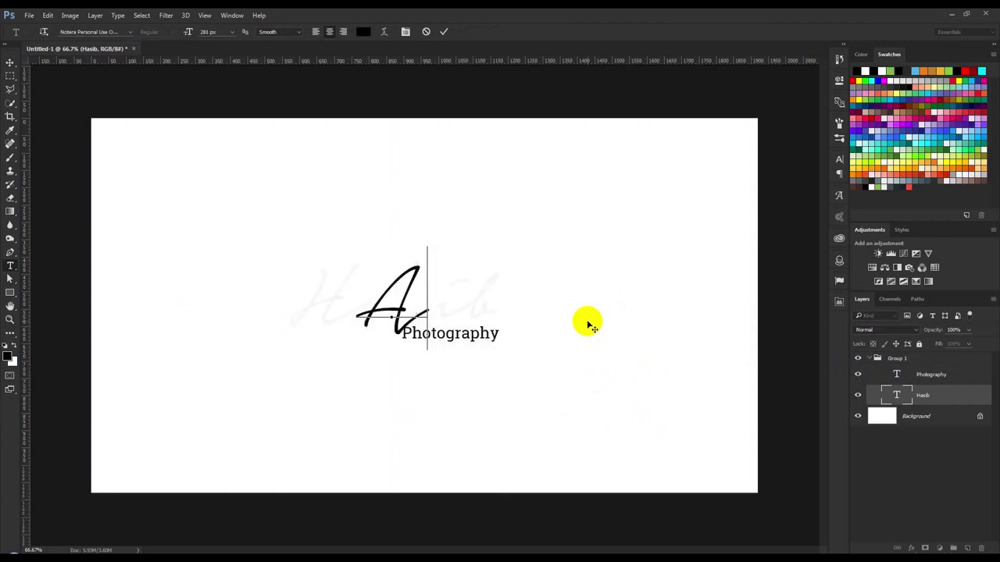
text(tik)
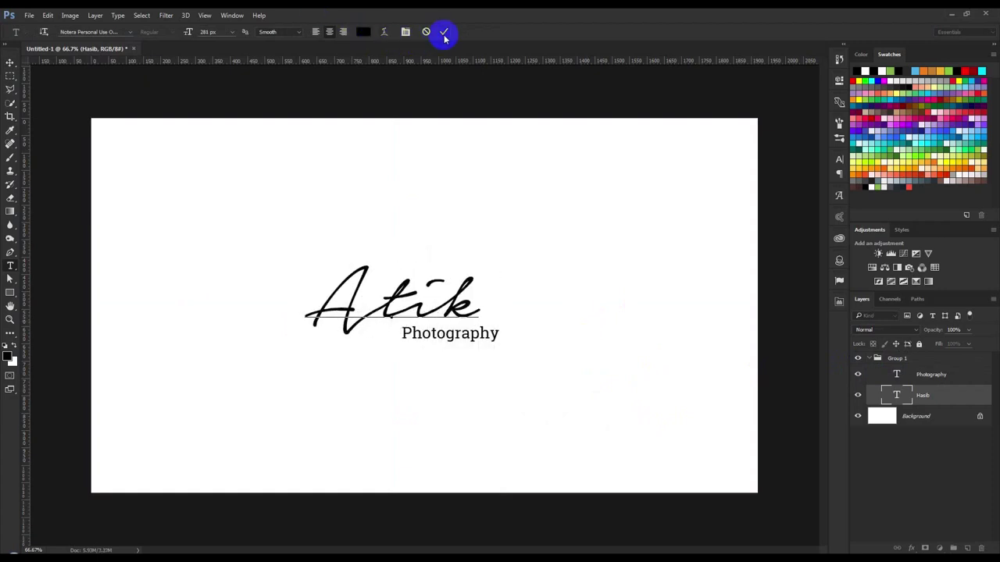
click(443, 33)
key(v)
scroll(480, 346, up, 1)
Shrink the Photography subtitle and nudge it into line beneath the name
click(937, 379)
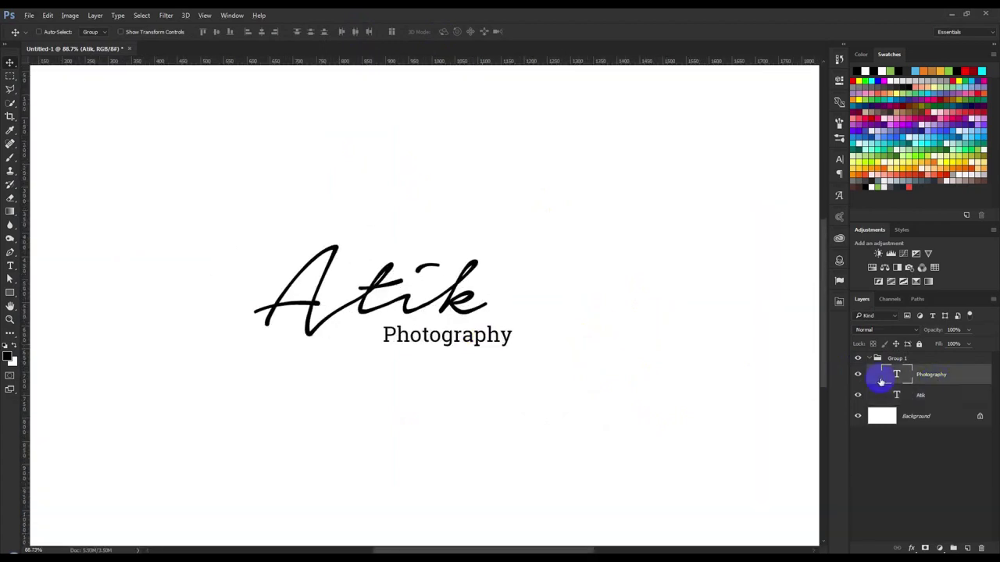
drag(613, 350, 589, 350)
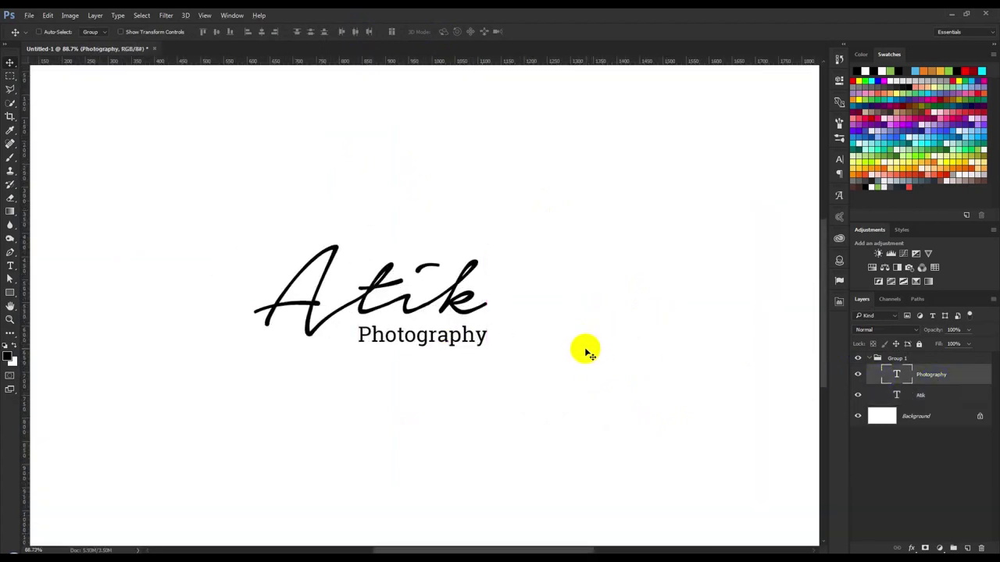
key(ctrl+t)
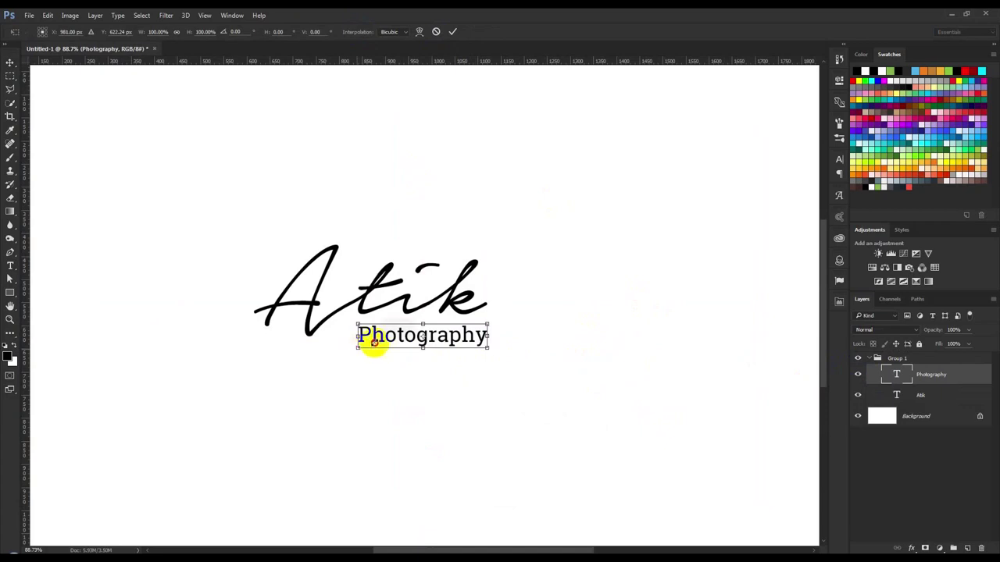
drag(356, 348, 387, 344)
key(Return)
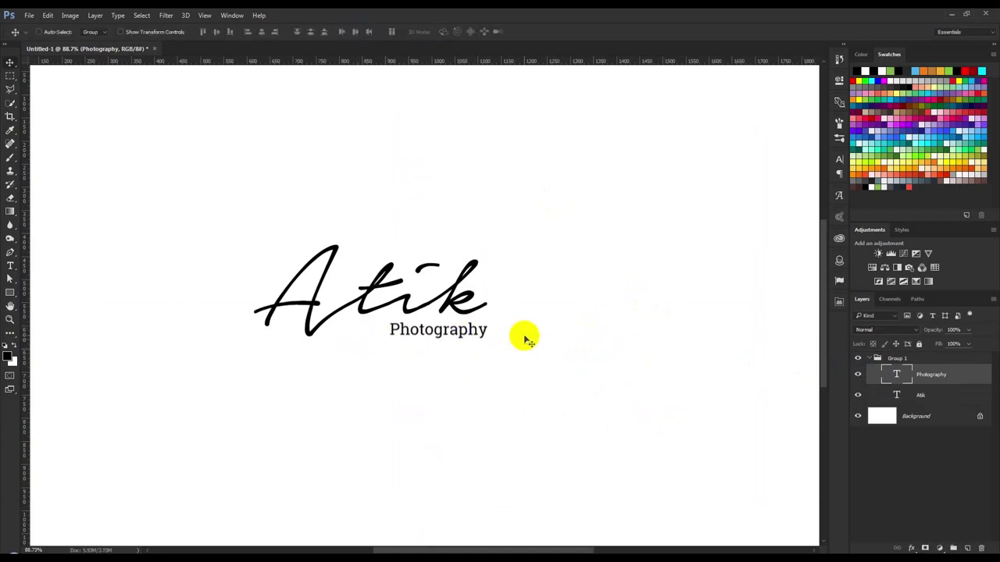
key(Left)
key(Down)
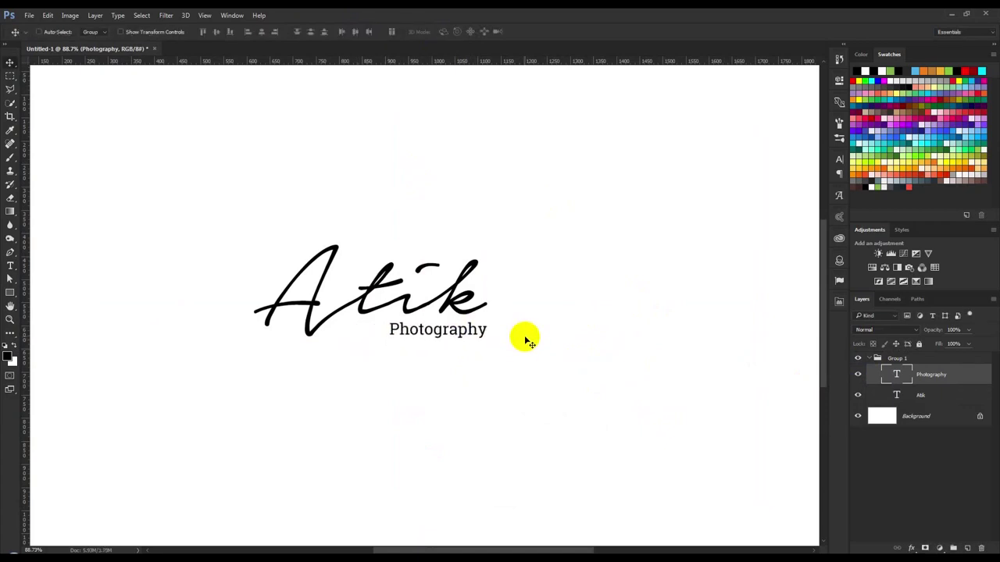
scroll(525, 341, down, 4)
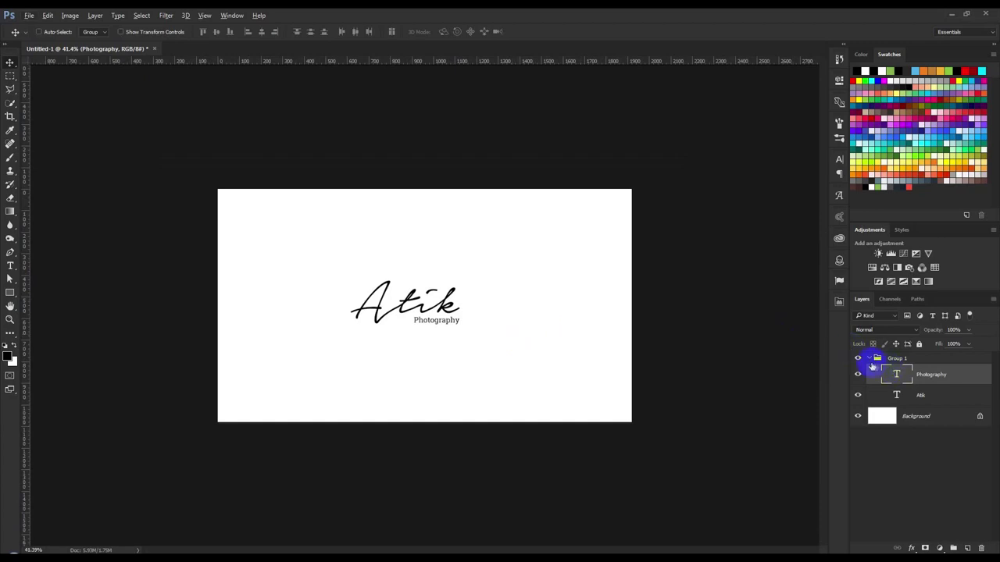
Shift the logo group slightly right, then open IMG_5212.psd from New folder (5)
click(870, 358)
drag(574, 315, 594, 316)
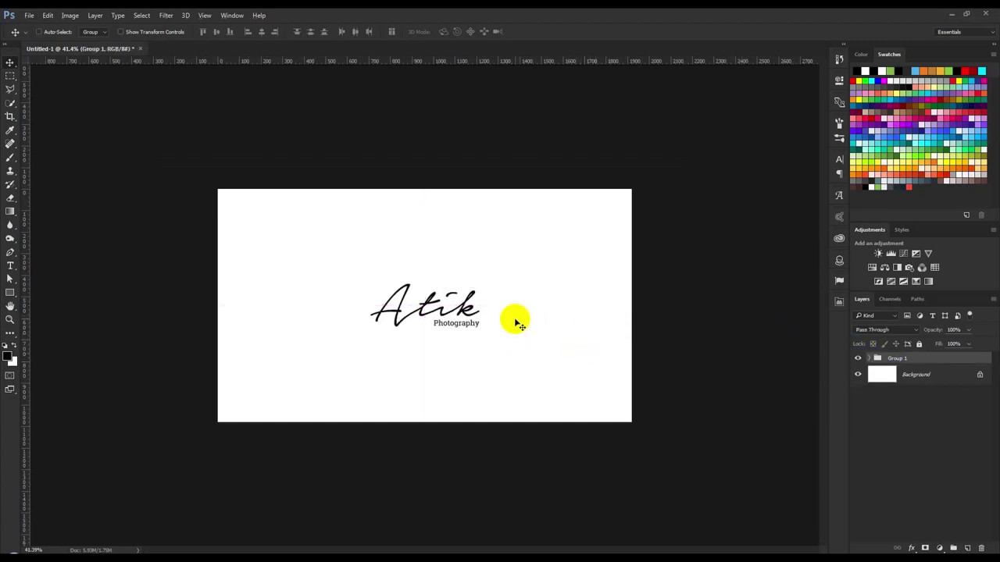
click(29, 15)
click(47, 36)
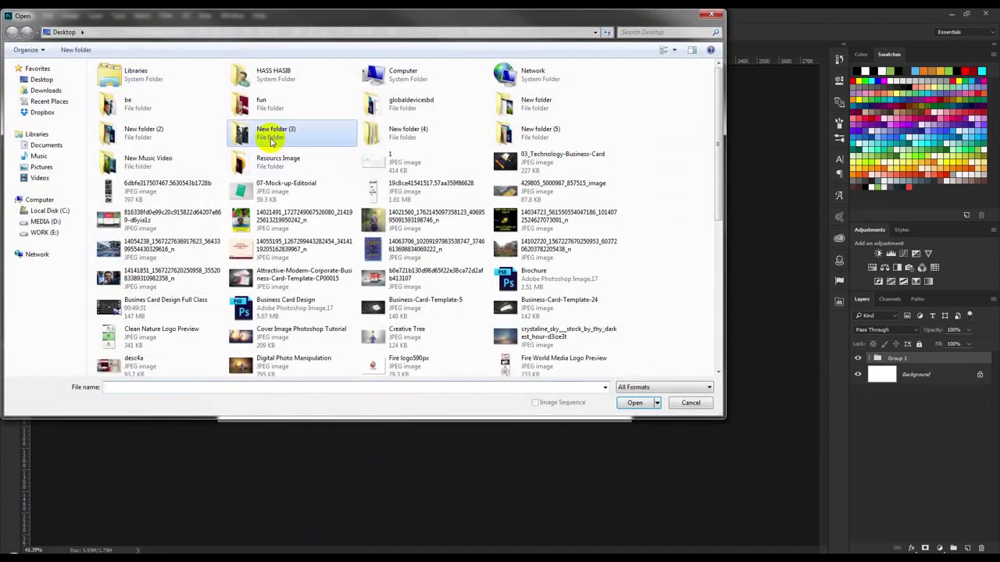
double_click(275, 133)
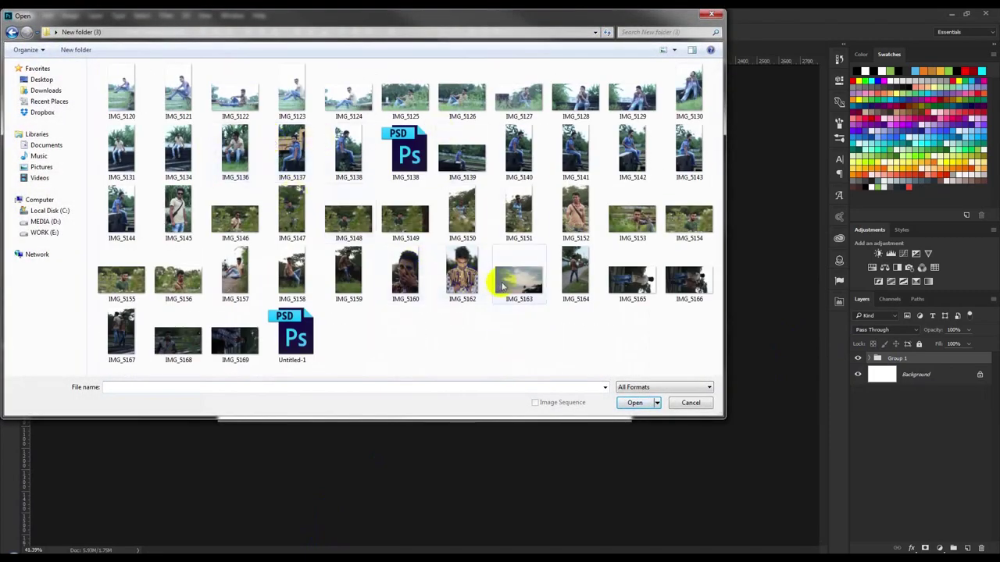
click(12, 32)
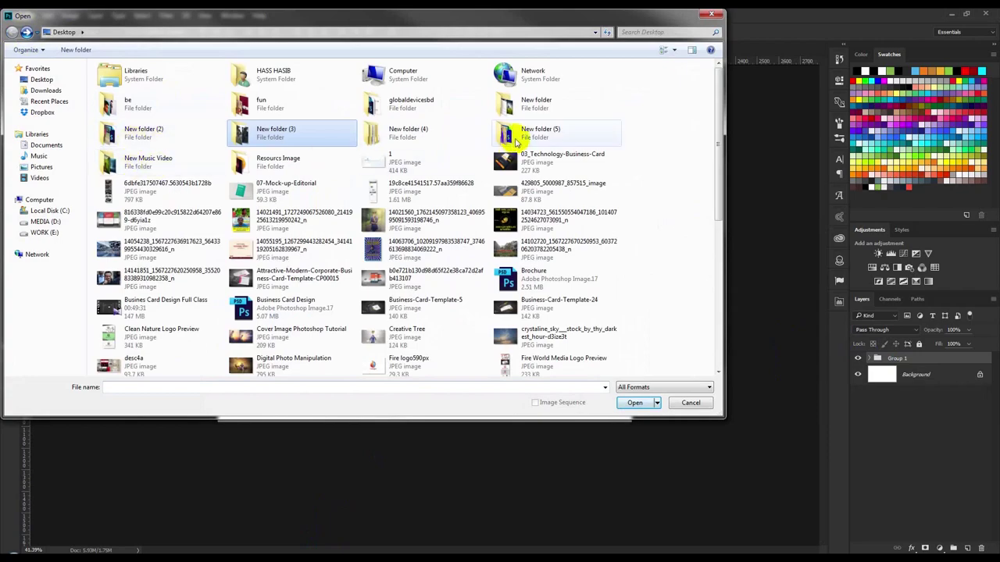
double_click(512, 134)
double_click(542, 228)
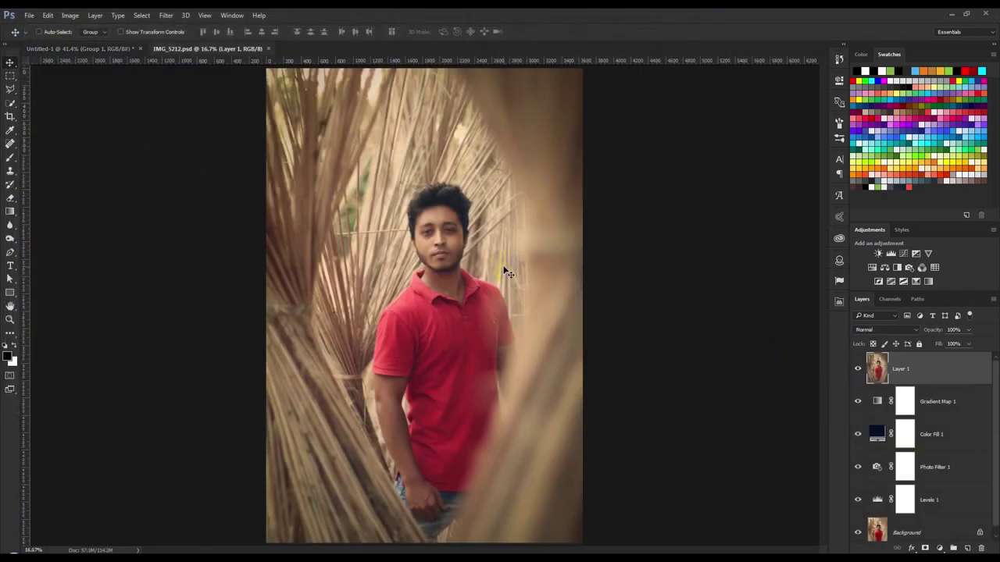
Drag Group 1 from the logo document onto the portrait's lower-right corner
click(119, 51)
drag(462, 290, 248, 51)
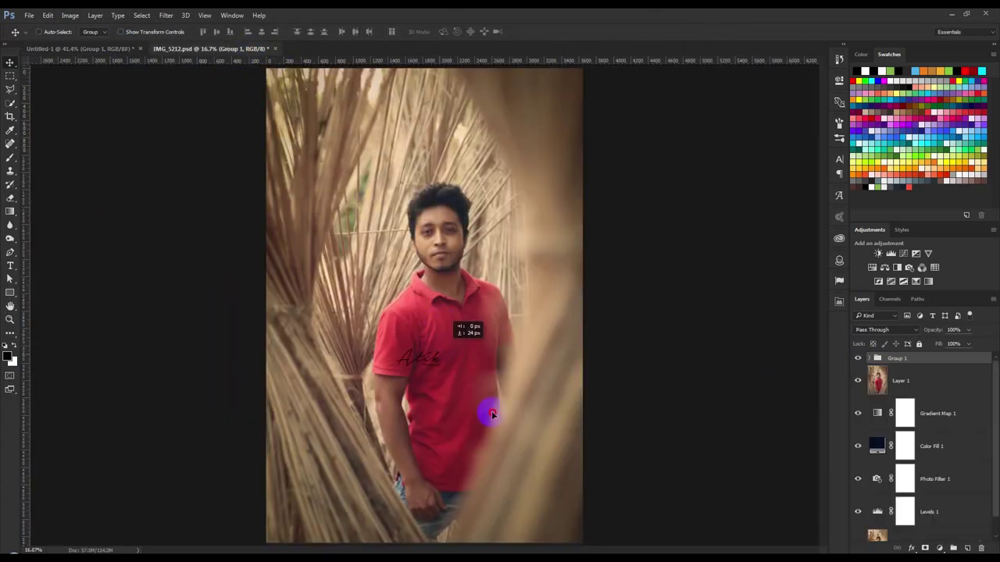
drag(248, 49, 571, 512)
Give the logo group a white Color Overlay and lower its opacity to 42%
double_click(960, 362)
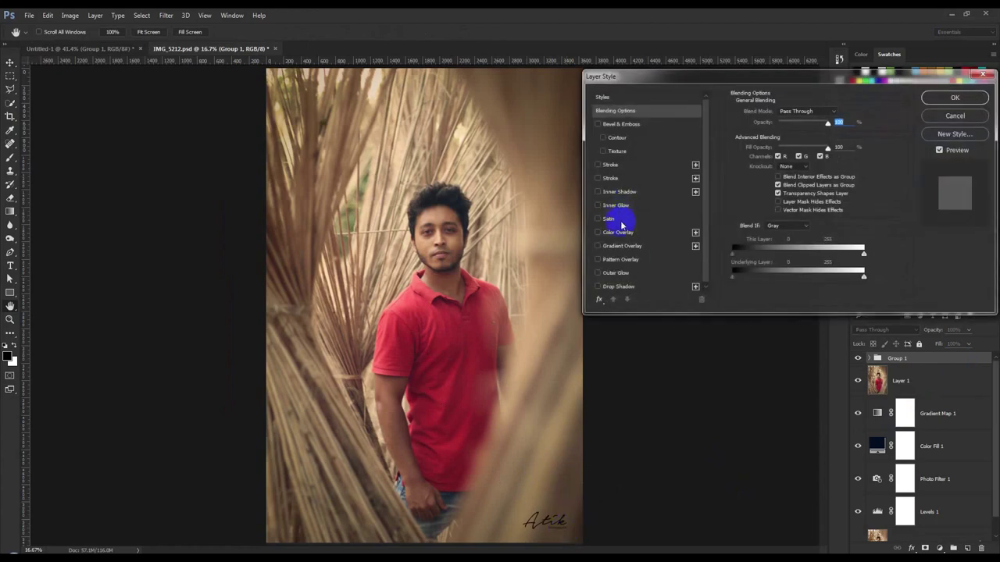
click(618, 232)
click(947, 96)
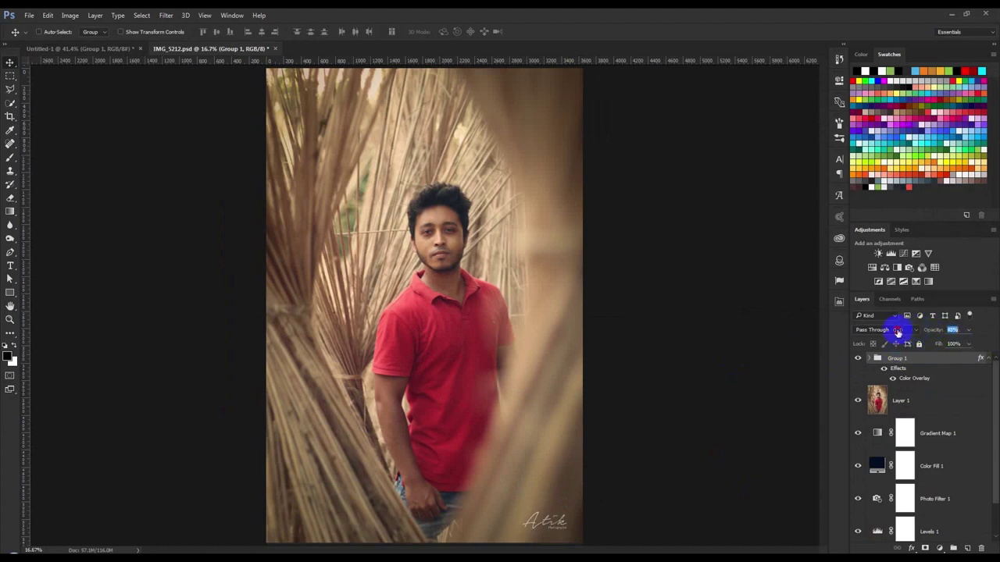
scroll(614, 411, down, 3)
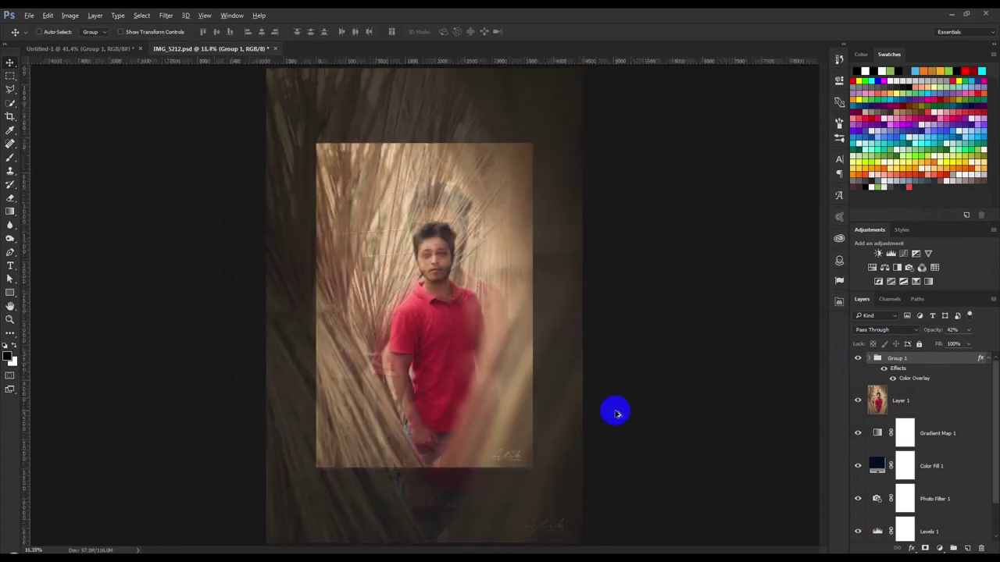
scroll(589, 438, up, 2)
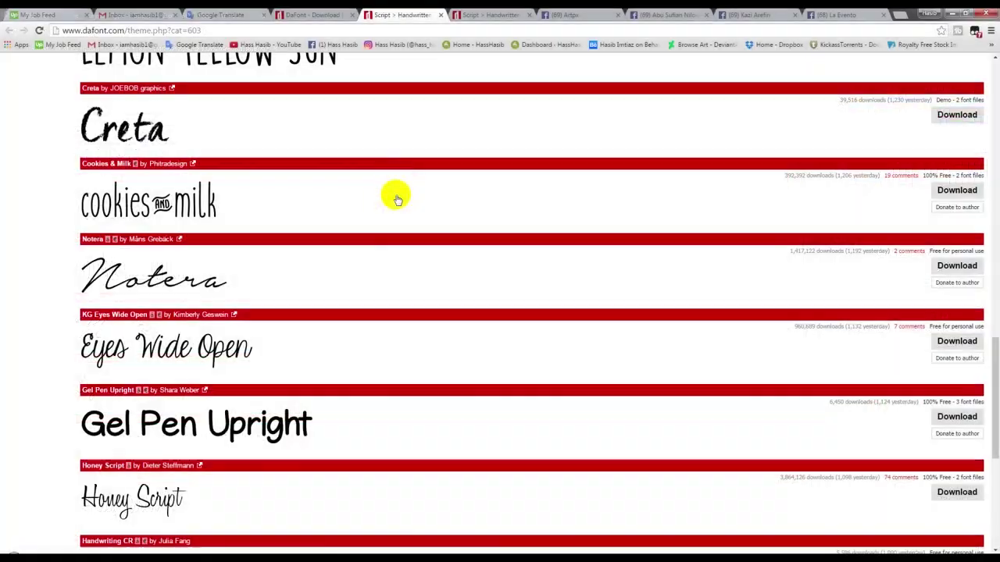
scroll(311, 214, down, 5)
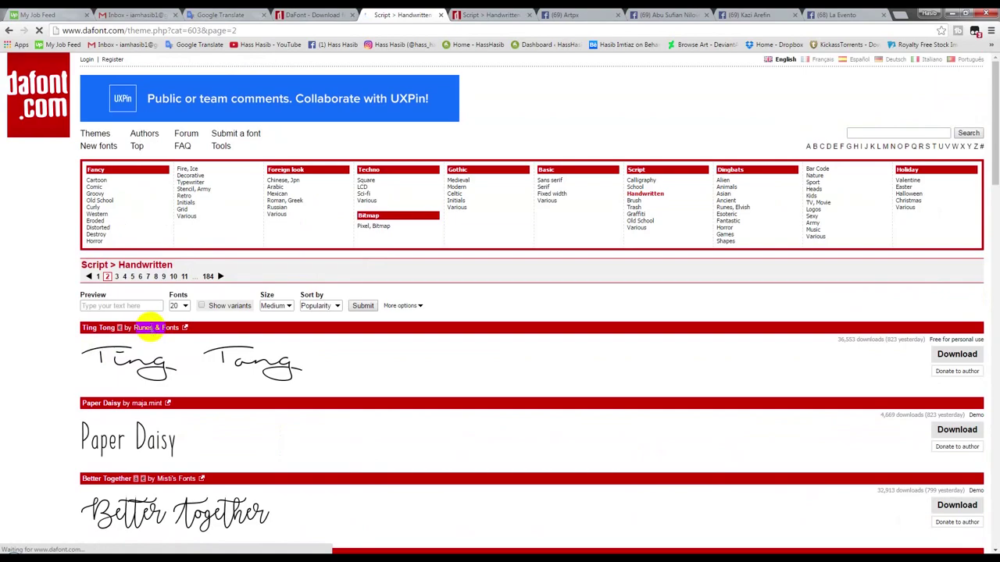
Scroll DaFont's Handwritten list and download The Constellation of Heracles as a zip
scroll(98, 345, down, 3)
scroll(183, 245, down, 3)
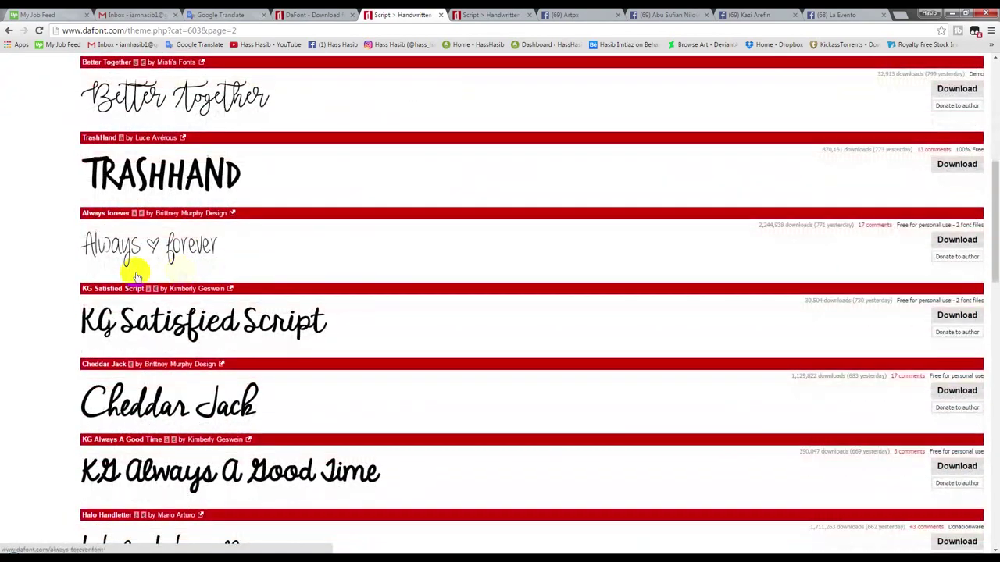
scroll(133, 268, down, 2)
scroll(146, 290, down, 1)
scroll(145, 299, down, 3)
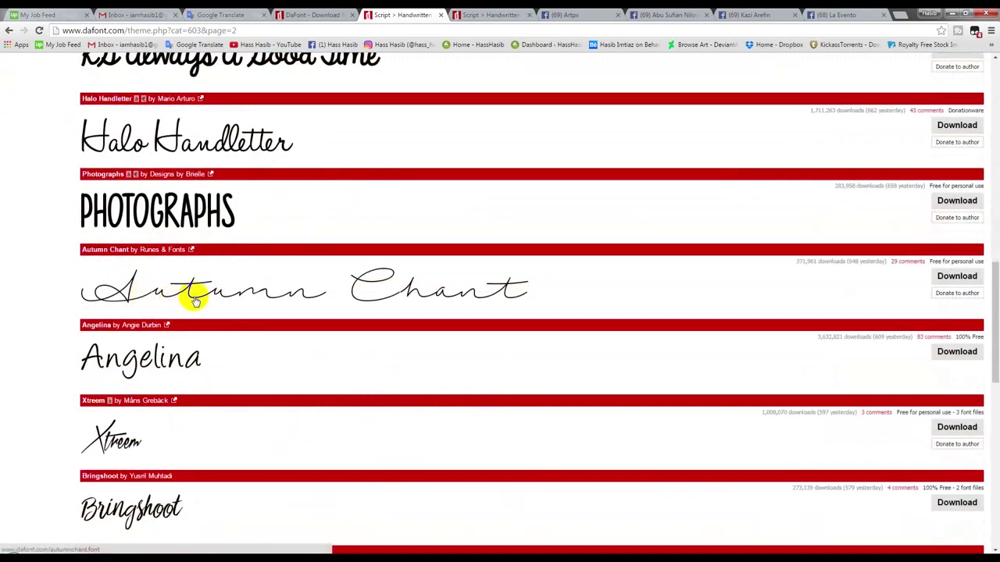
scroll(195, 299, down, 4)
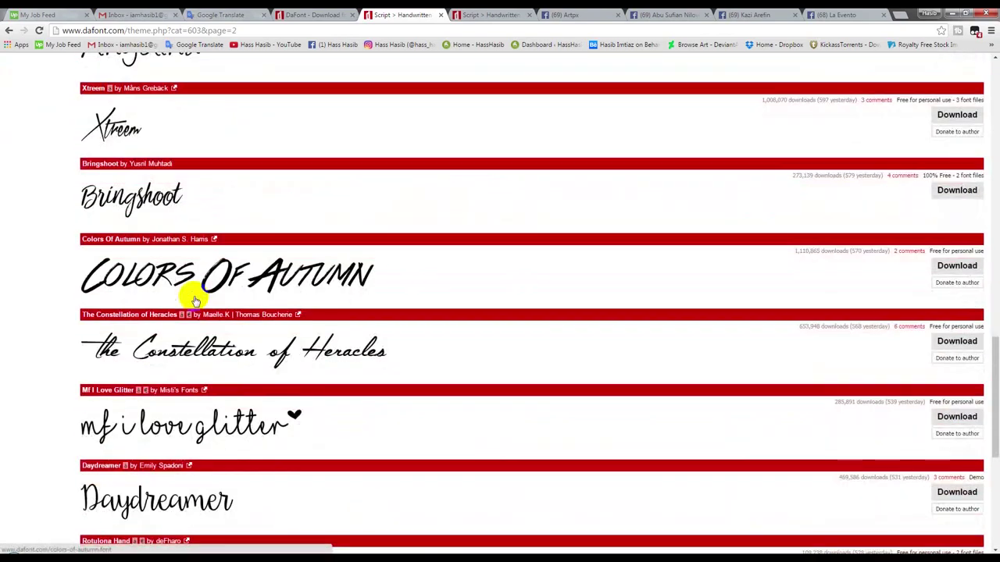
scroll(194, 297, down, 3)
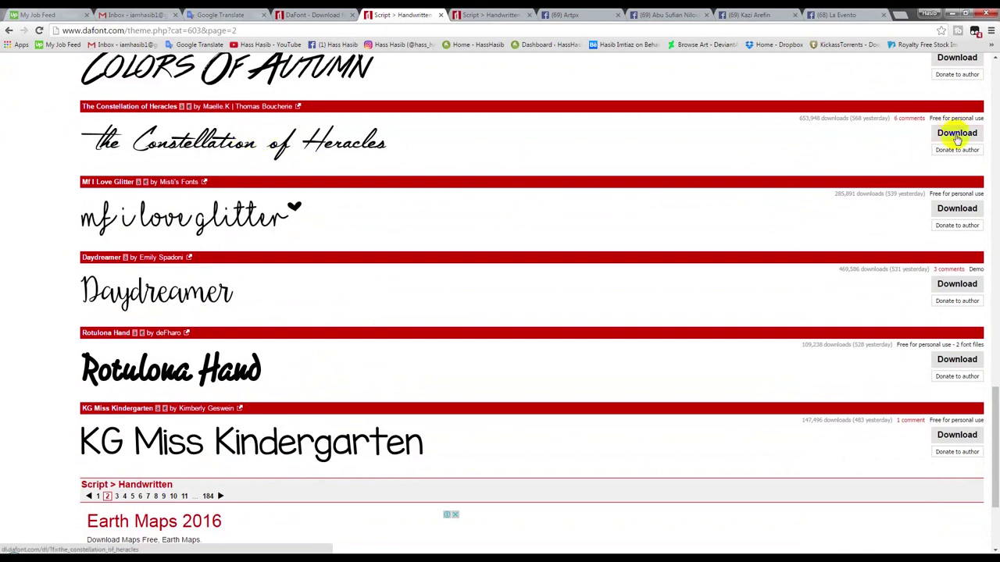
click(955, 134)
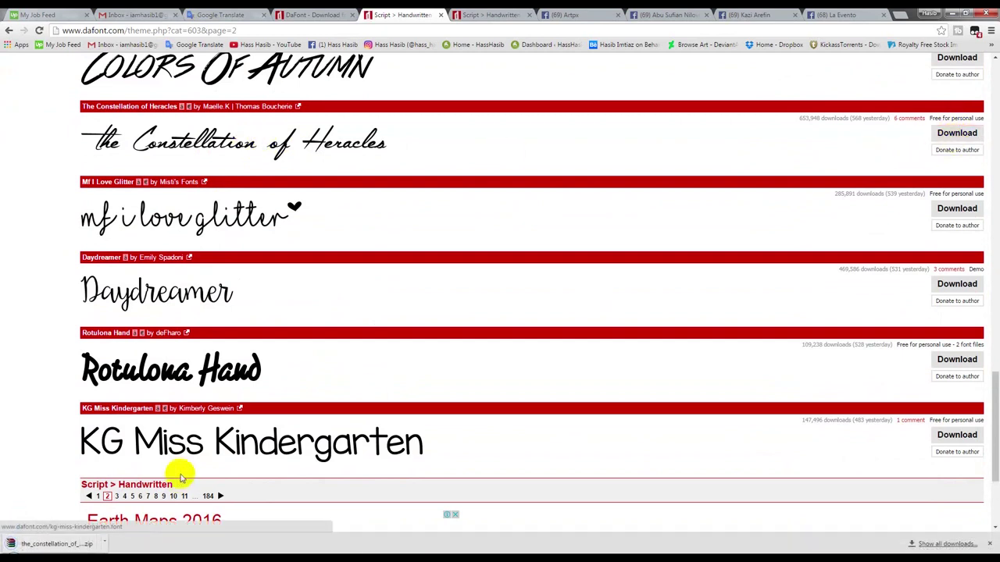
Install The Constellation of Heracles TTF from the zip via Font Viewer, then close Font Viewer and WinRAR
click(107, 545)
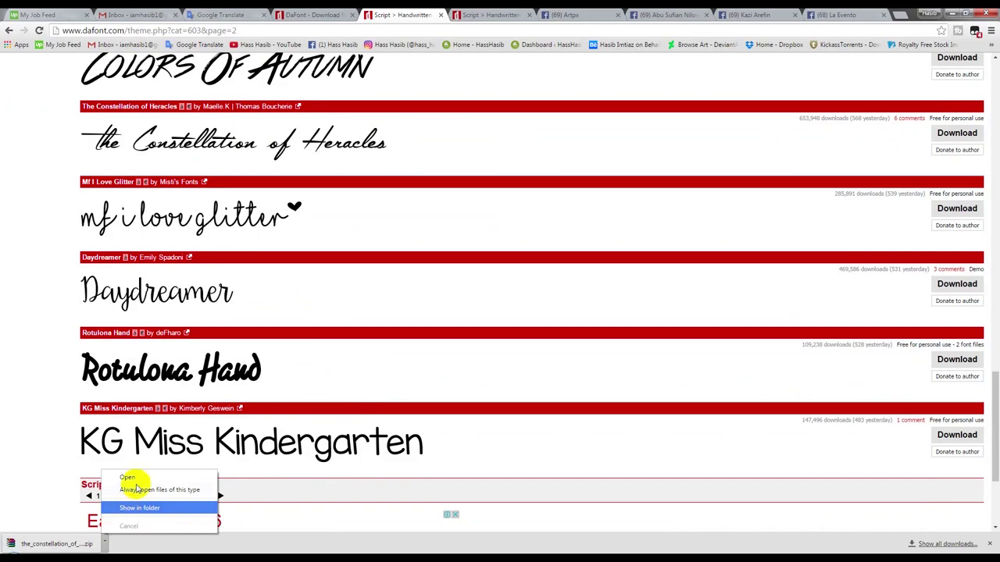
click(125, 506)
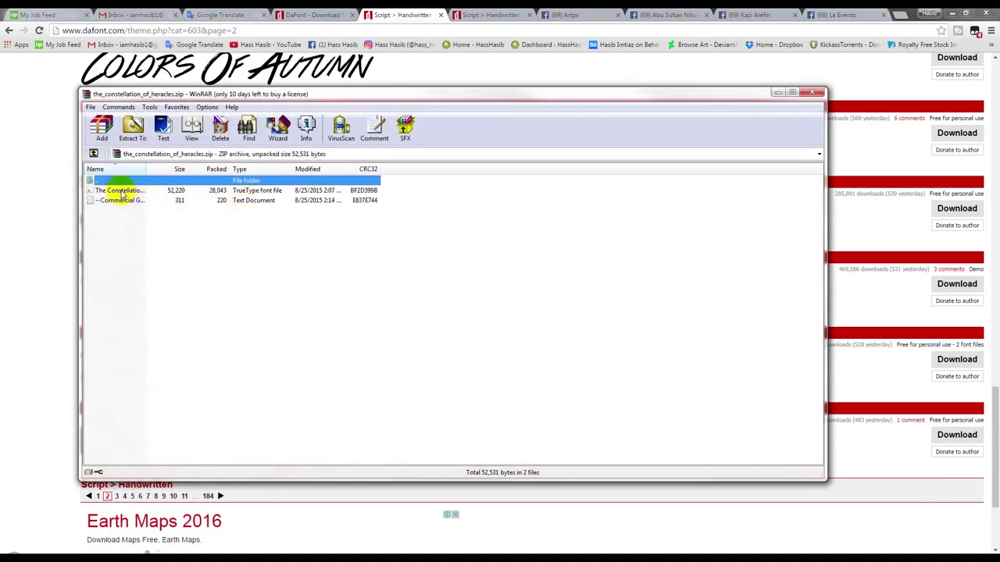
click(121, 192)
double_click(121, 191)
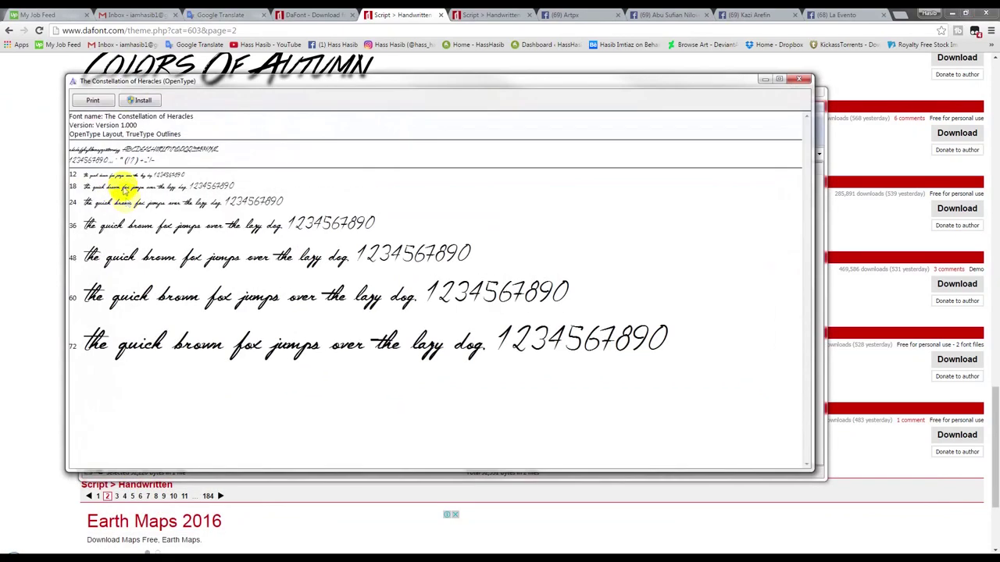
click(145, 102)
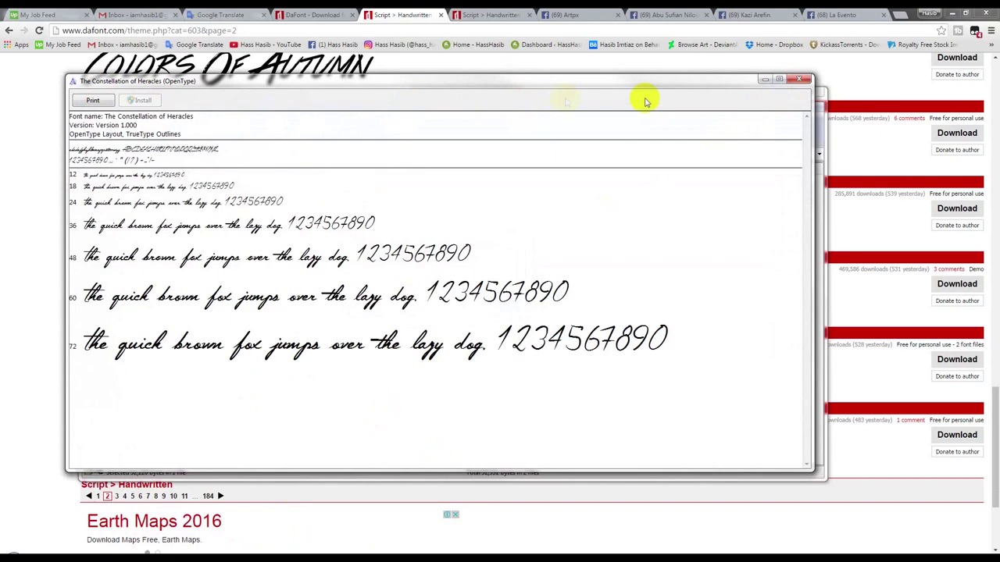
click(799, 79)
click(813, 92)
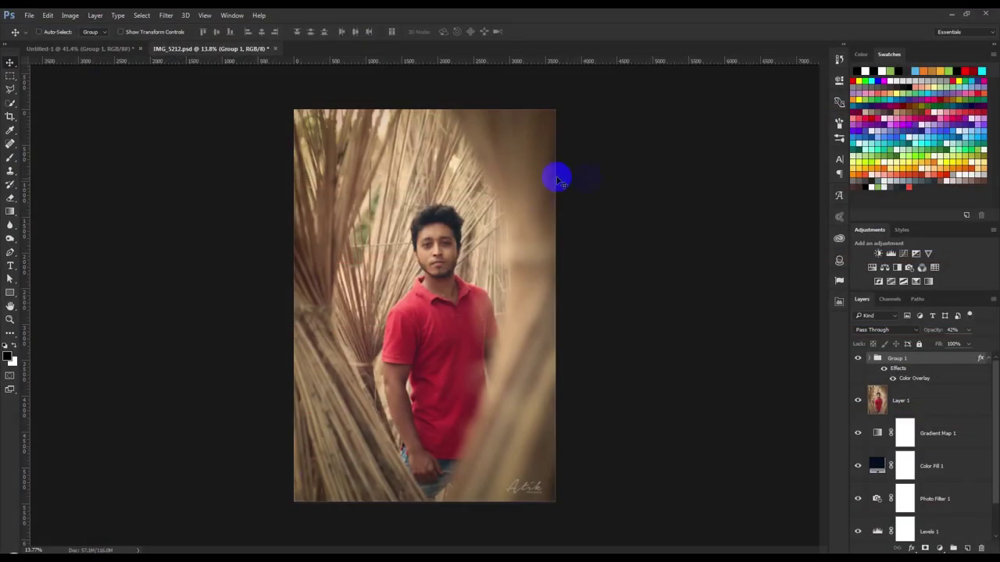
Close all documents, discarding portrait changes and saving the logo document to the Desktop
click(986, 14)
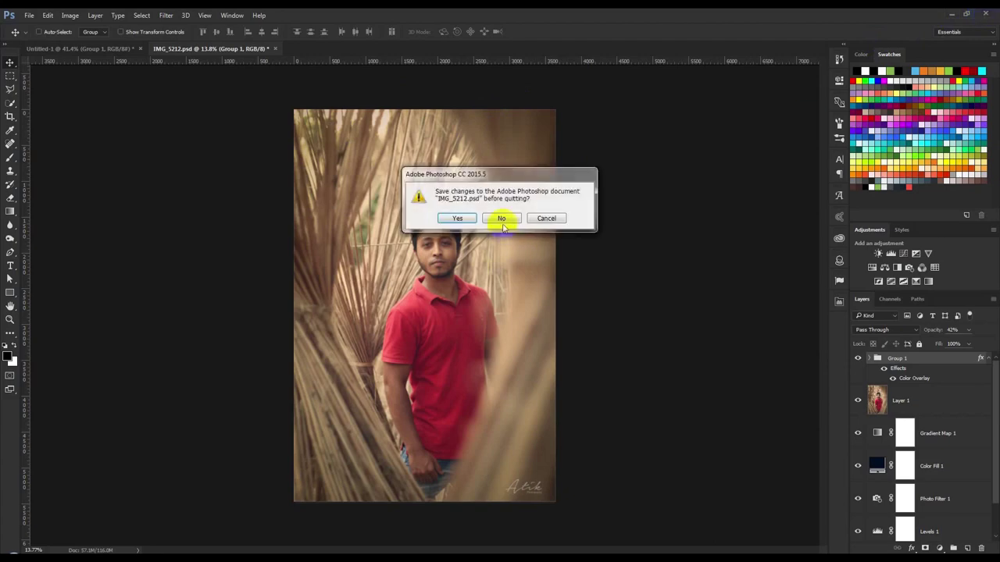
click(504, 219)
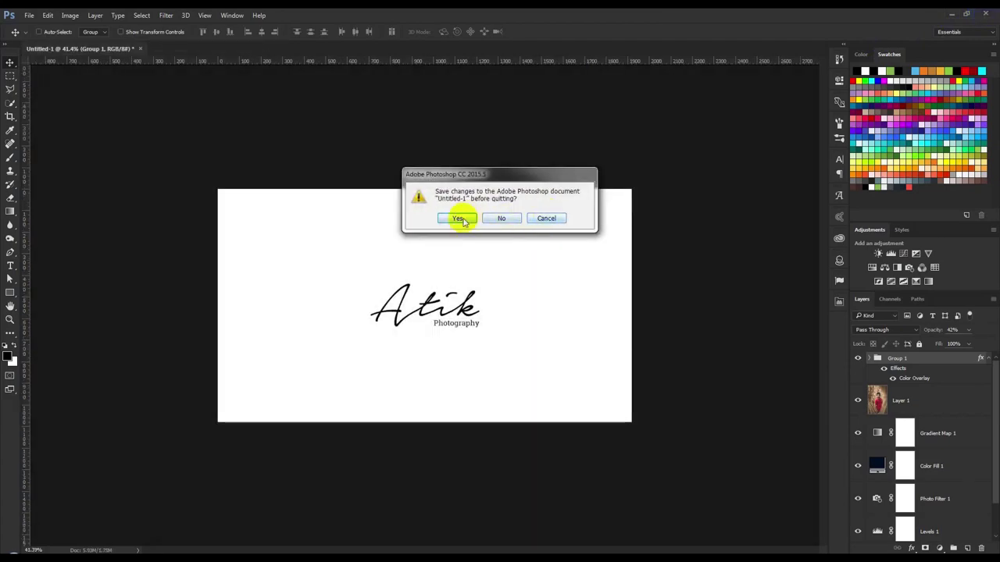
click(459, 218)
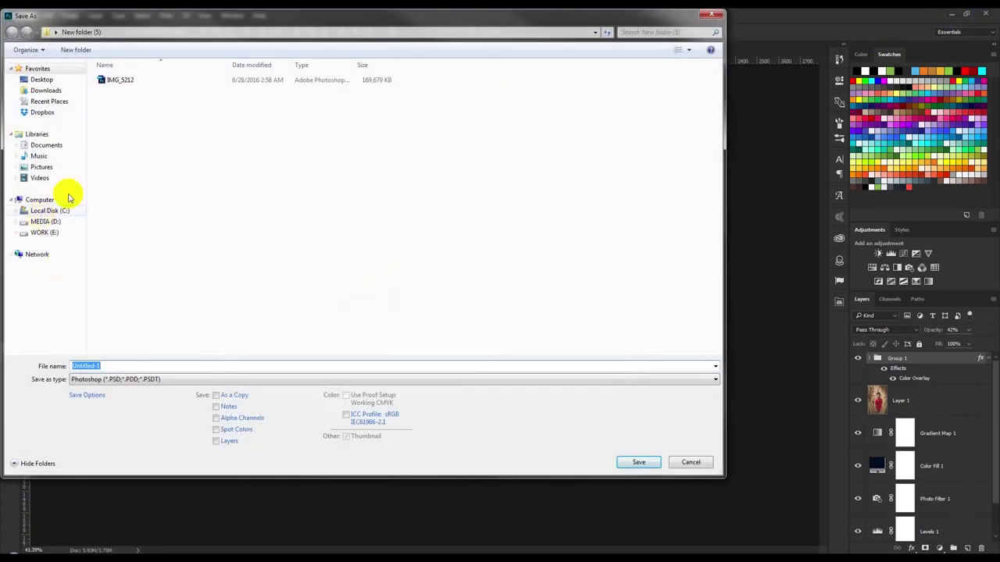
click(42, 79)
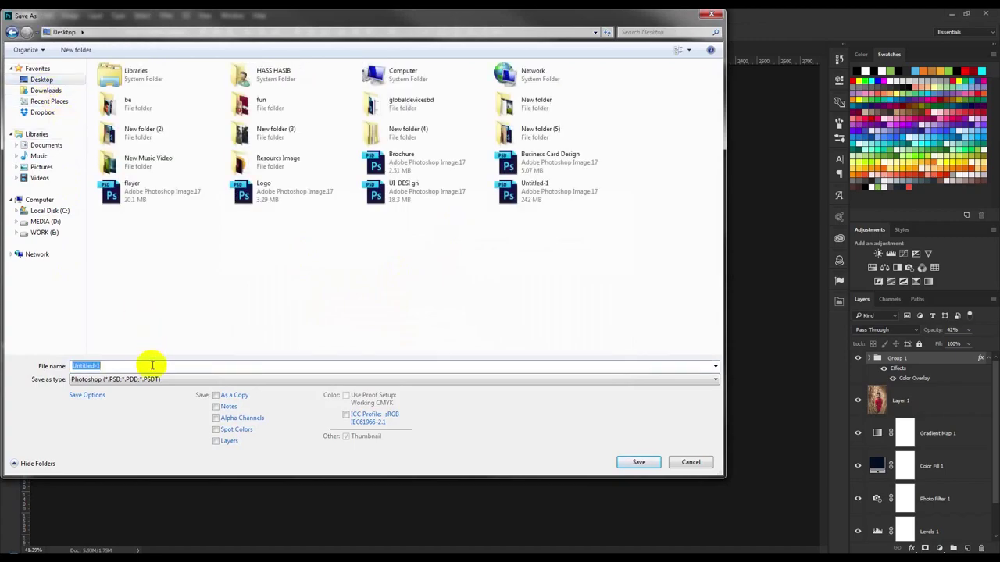
text(Atik)
click(639, 461)
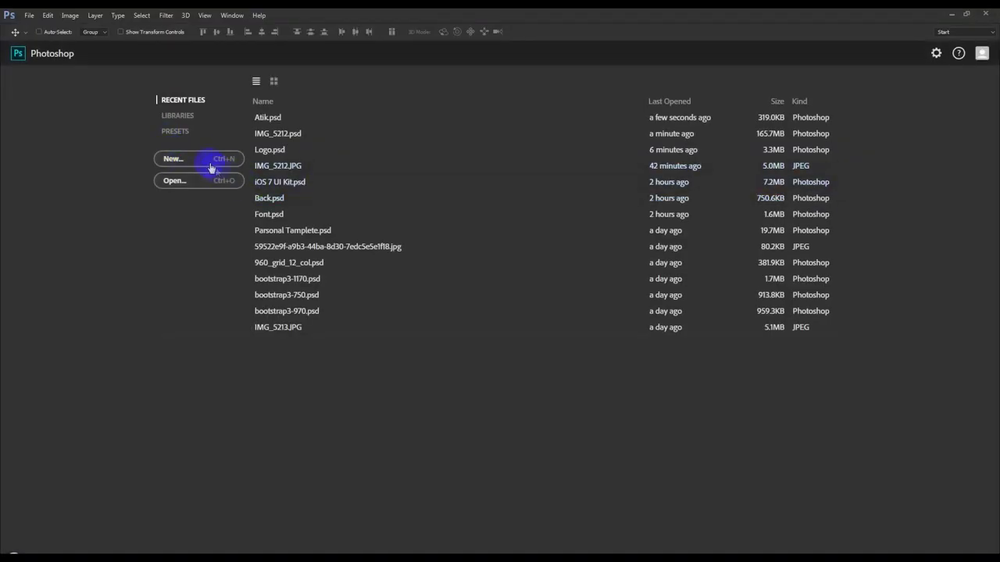
Create a new 1920×1080 white document and type the signature name near the canvas centre
click(202, 162)
click(584, 217)
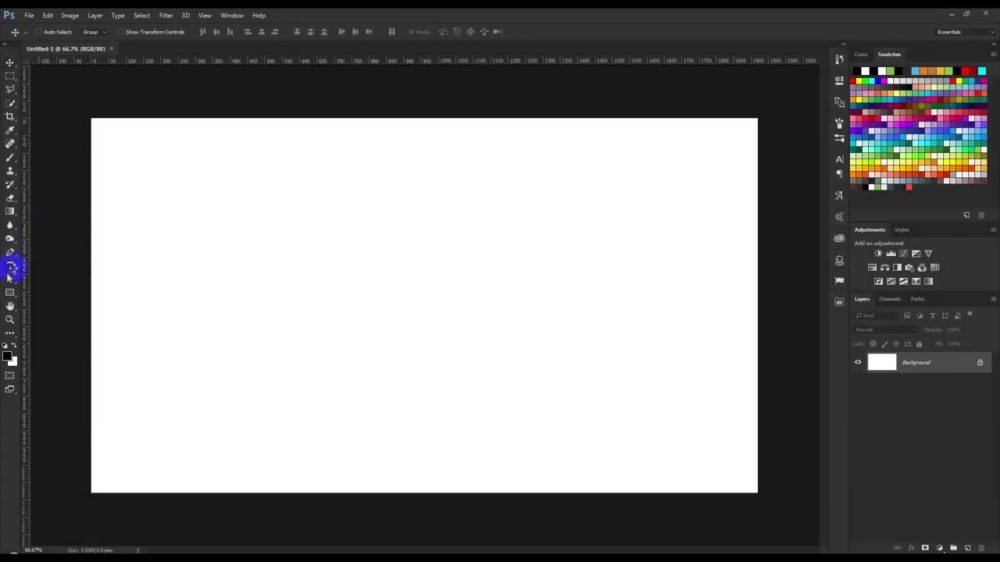
click(11, 267)
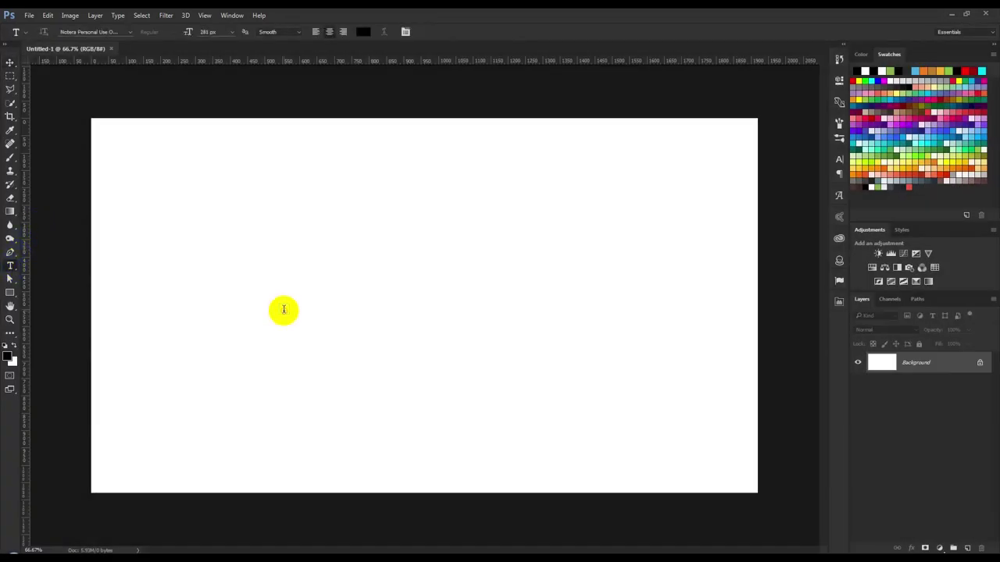
click(283, 309)
text(Atik)
key(ctrl+a)
drag(393, 223, 525, 229)
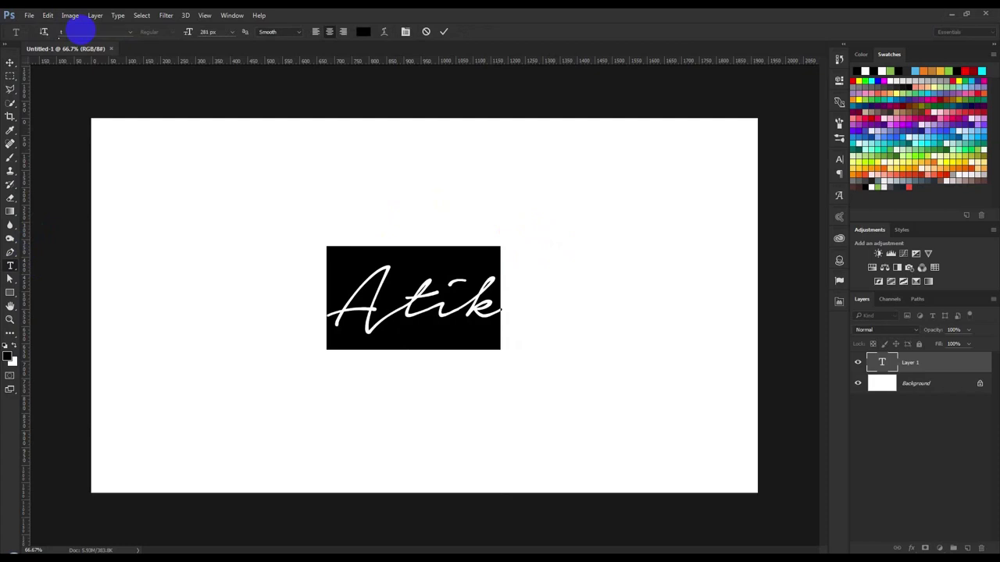
text(he)
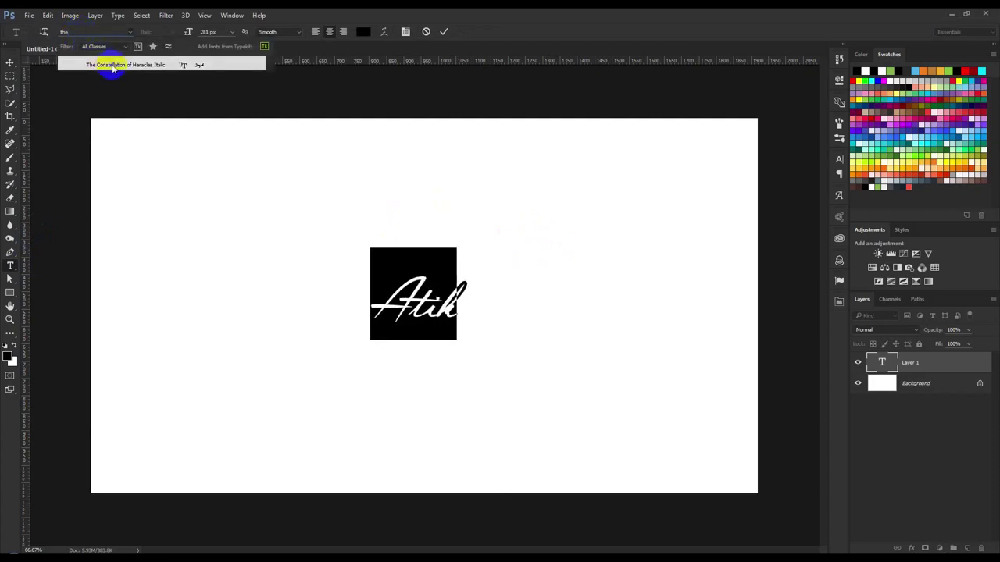
Set the name in The Constellation of Heracles Italic, centre it and enlarge it
click(111, 65)
click(12, 62)
mouse_move(462, 286)
mouse_down()
mouse_move(441, 279)
mouse_move(491, 236)
mouse_up()
key(ctrl+t)
key(Return)
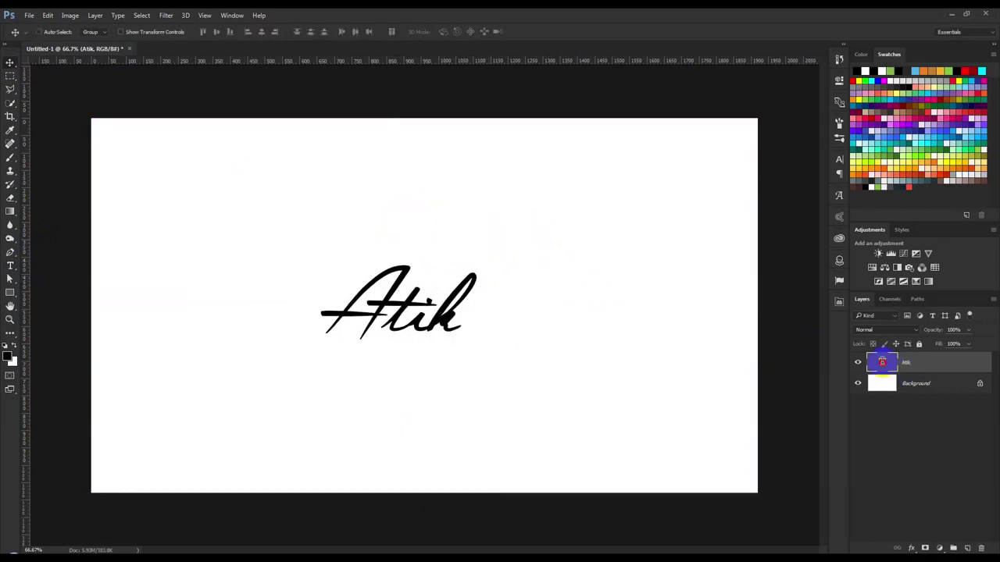
Retype the signature as a longer two-part full name and commit it
double_click(882, 363)
text(Hass )
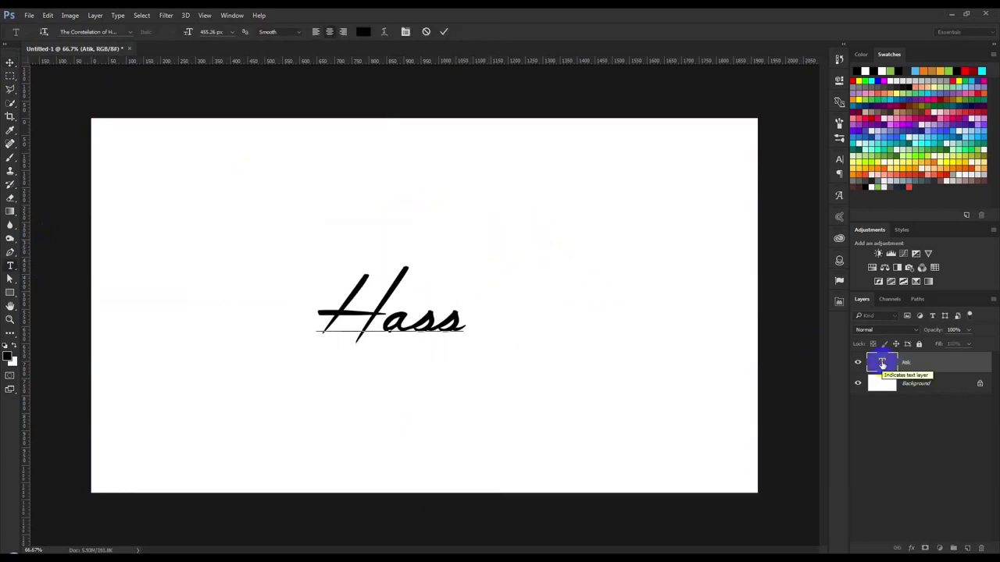
text(has)
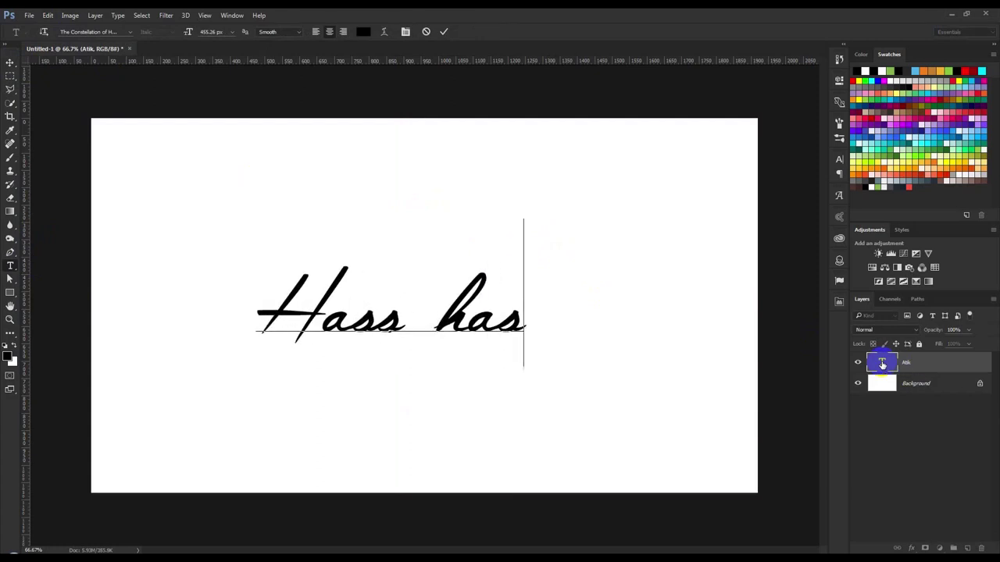
key(BackSpace)
key(BackSpace)
key(BackSpace)
key(BackSpace)
text(Hasib)
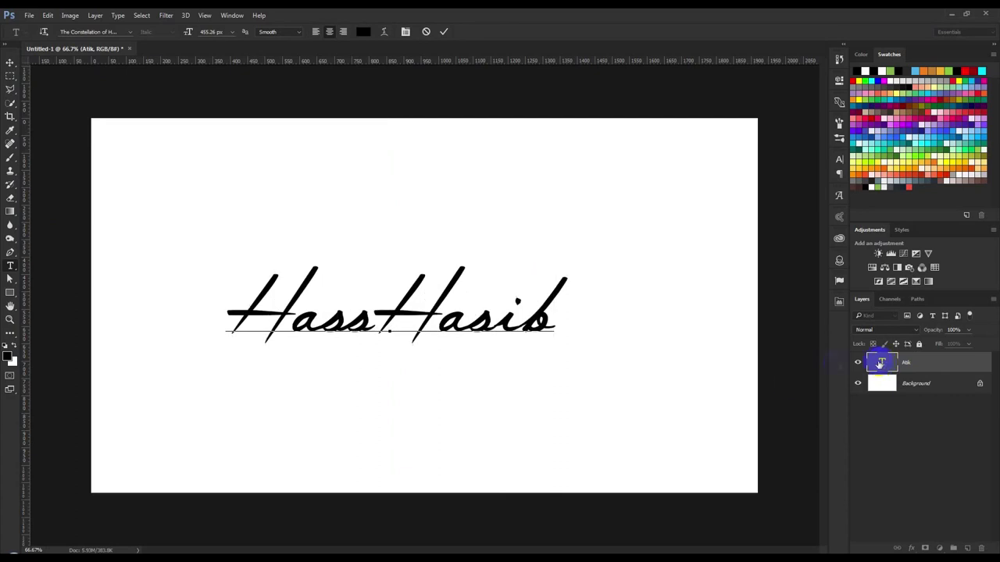
click(388, 317)
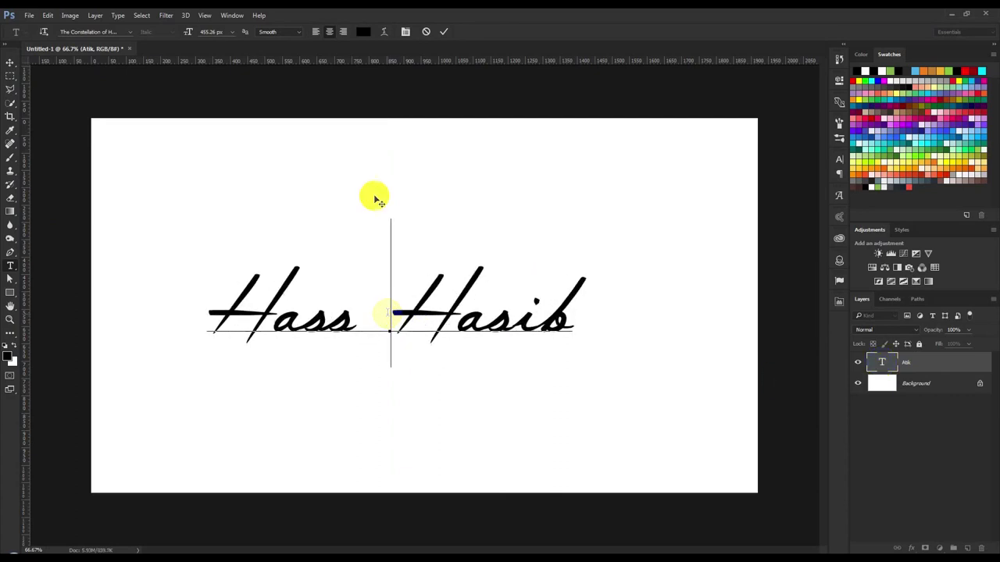
key(BackSpace)
click(443, 34)
Duplicate the signature below itself and retype the copy as Photography at 149.26 px
key(v)
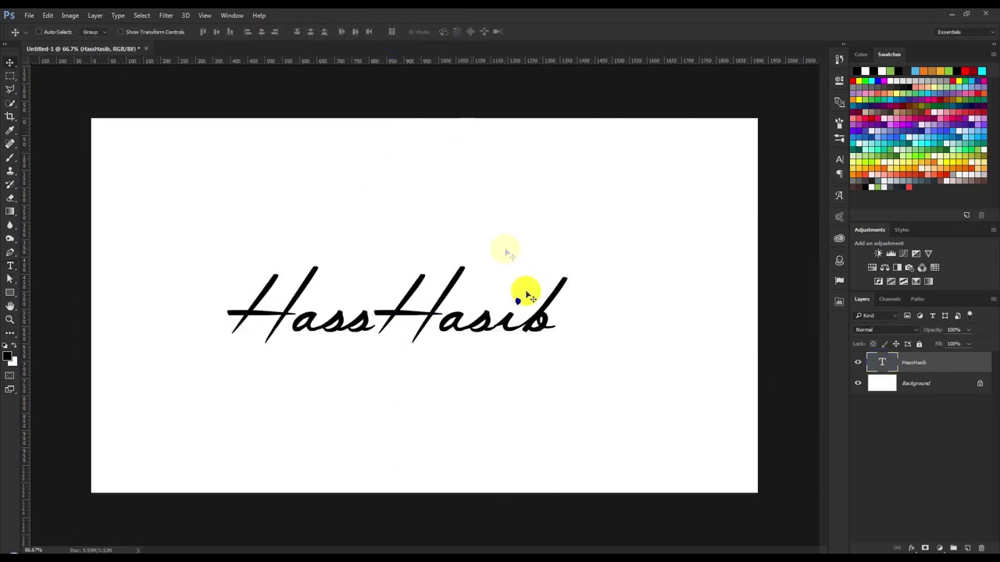
scroll(378, 293, up, 2)
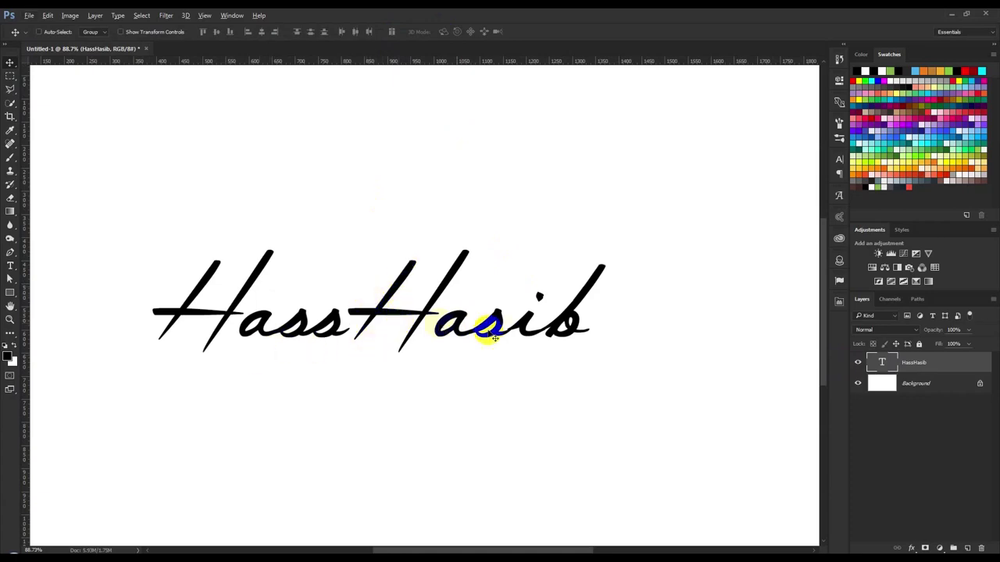
drag(518, 330, 515, 399)
click(891, 355)
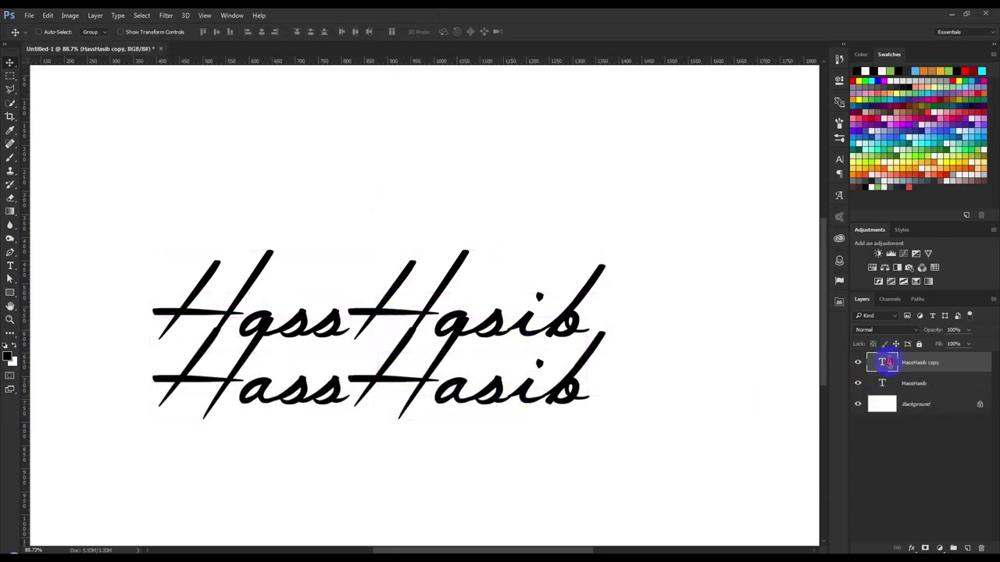
double_click(888, 362)
text(Photo)
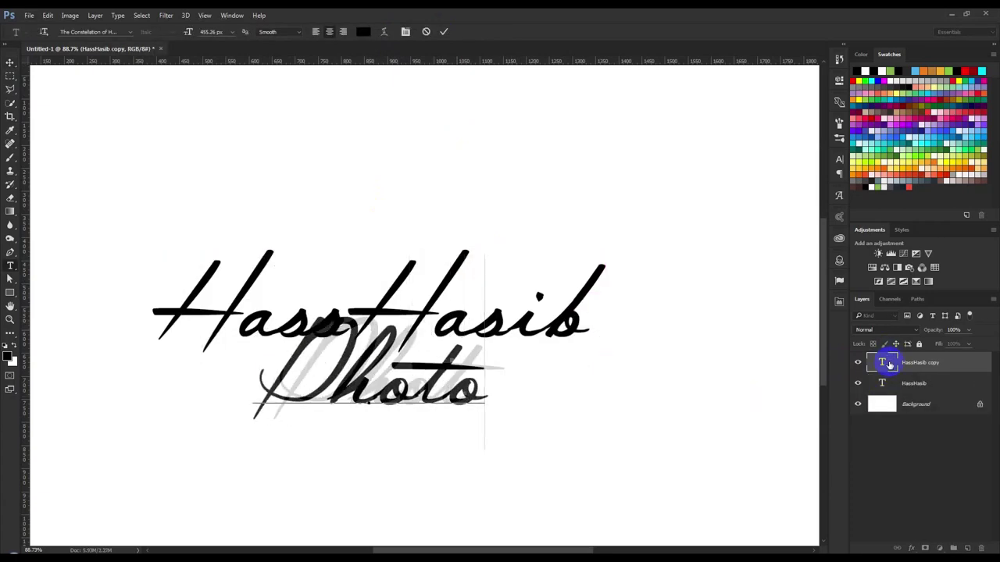
text(graphy)
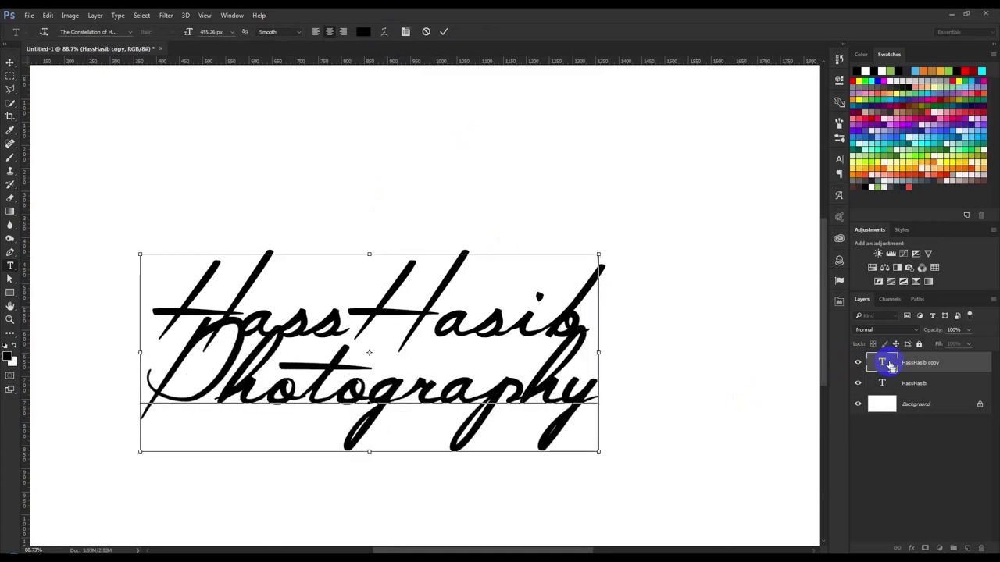
key(ctrl+a)
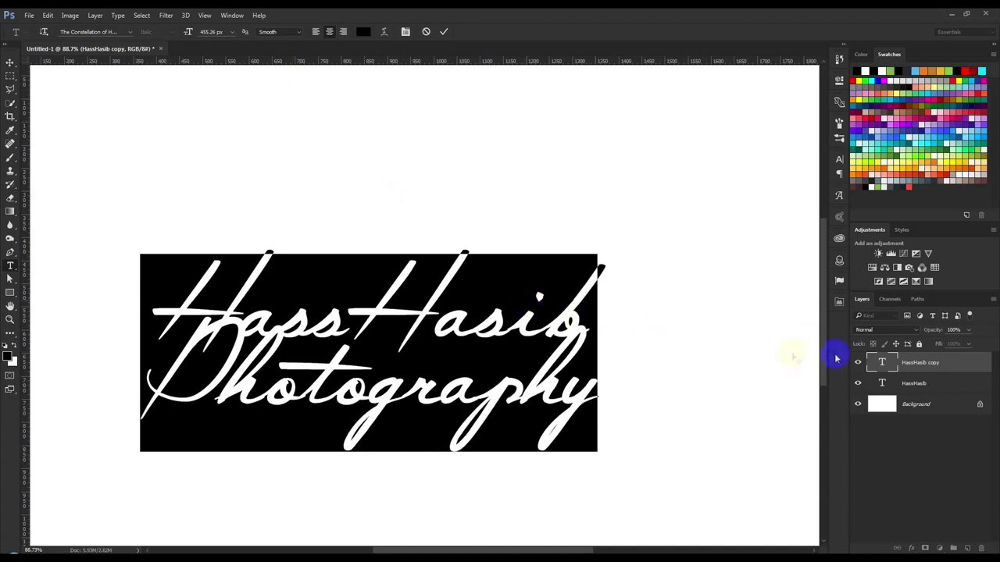
mouse_move(191, 33)
mouse_down()
mouse_move(26, 84)
mouse_move(6, 78)
mouse_up()
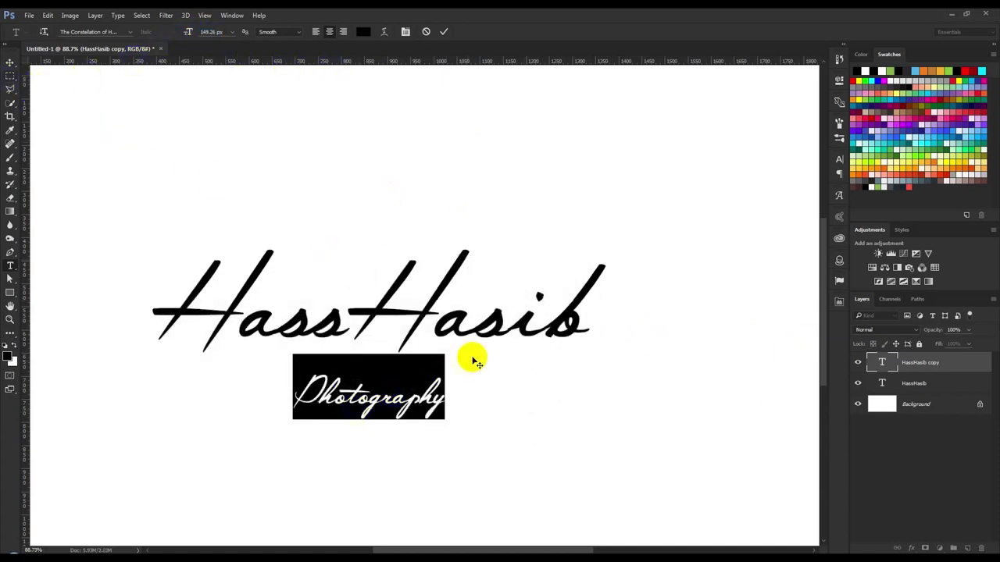
click(473, 356)
Move Photography beneath the name's right end and scale it slightly larger
key(v)
drag(495, 393, 646, 371)
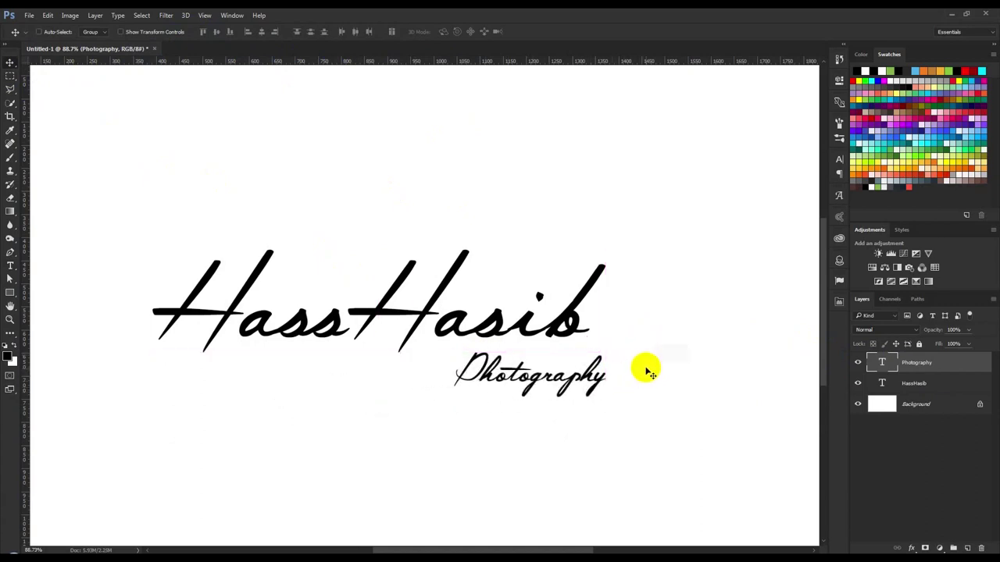
key(ctrl+t)
drag(454, 398, 422, 409)
key(Return)
drag(569, 417, 564, 416)
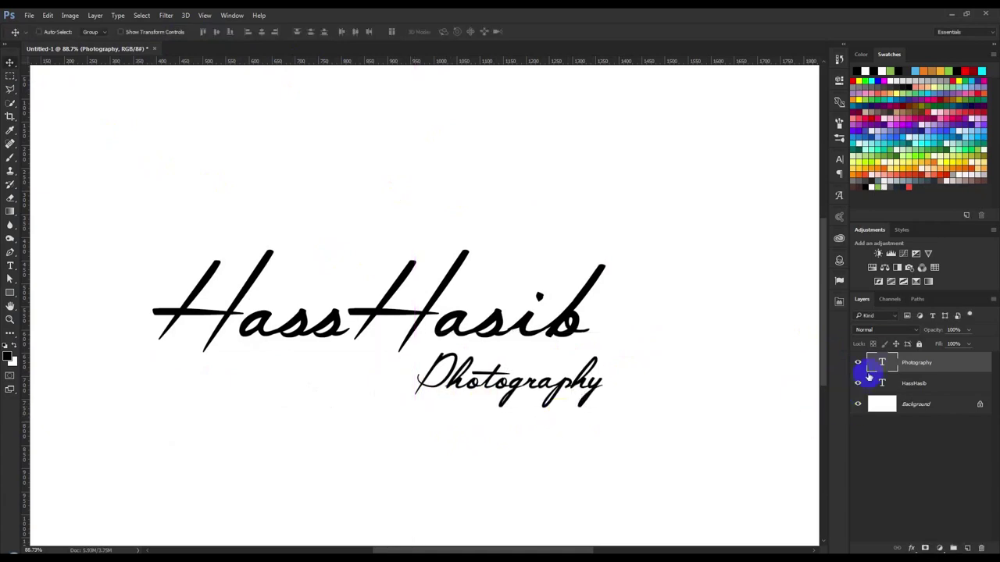
Set Photography in Roboto Slab Regular at a much smaller size, tucked just under the signature
double_click(881, 364)
click(131, 35)
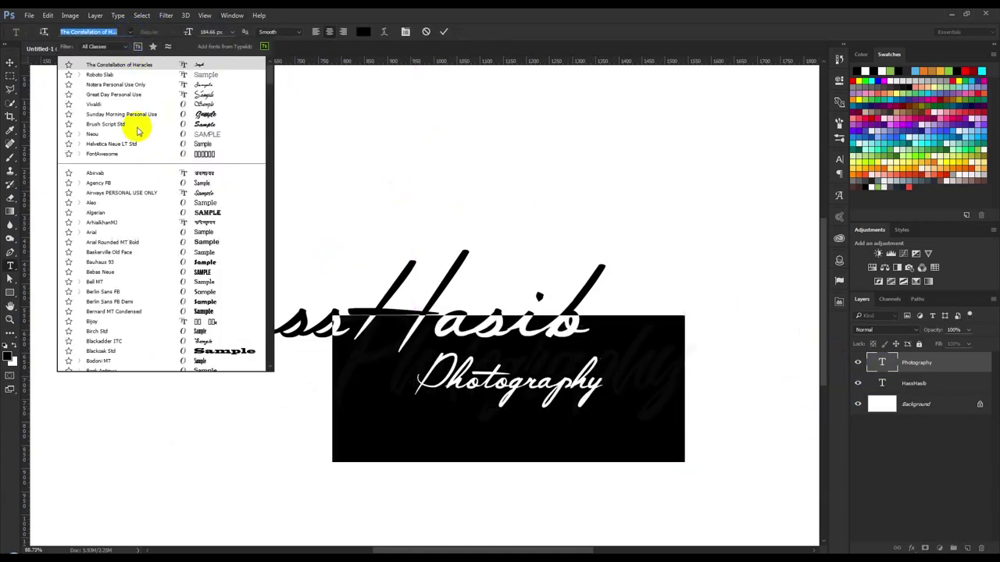
click(211, 77)
mouse_move(189, 31)
mouse_down()
mouse_move(116, 64)
mouse_move(134, 71)
mouse_up()
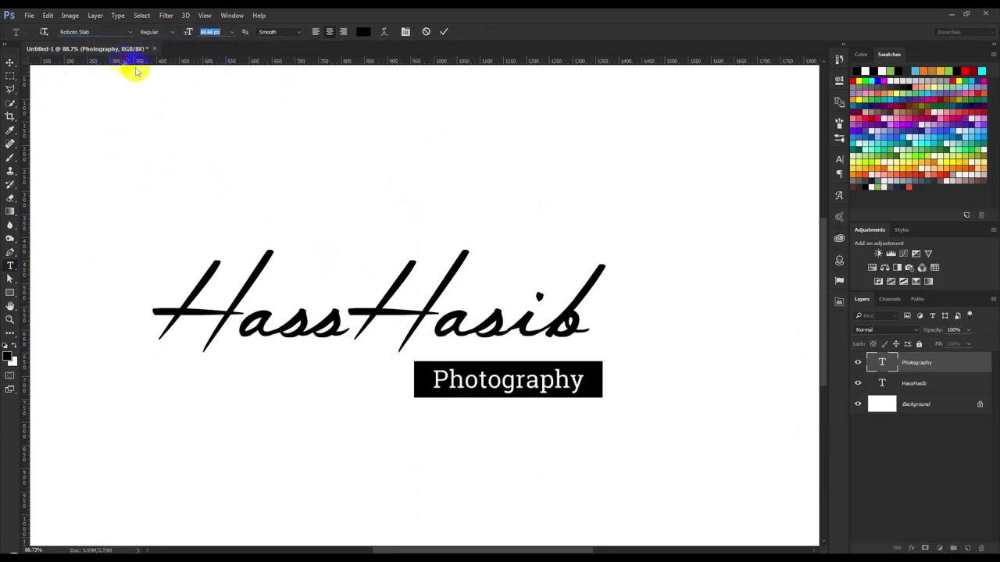
click(444, 31)
key(v)
mouse_move(585, 326)
mouse_down()
mouse_move(586, 296)
mouse_move(591, 302)
mouse_up()
scroll(586, 359, down, 5)
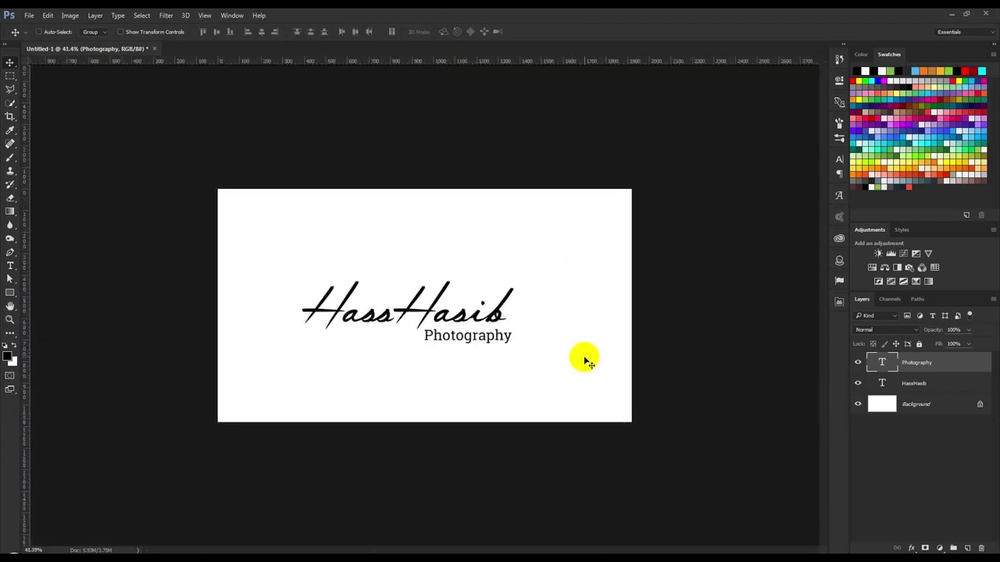
scroll(586, 360, up, 2)
scroll(591, 352, up, 1)
Retype the large script signature as a trial two-word name and commit it
double_click(882, 383)
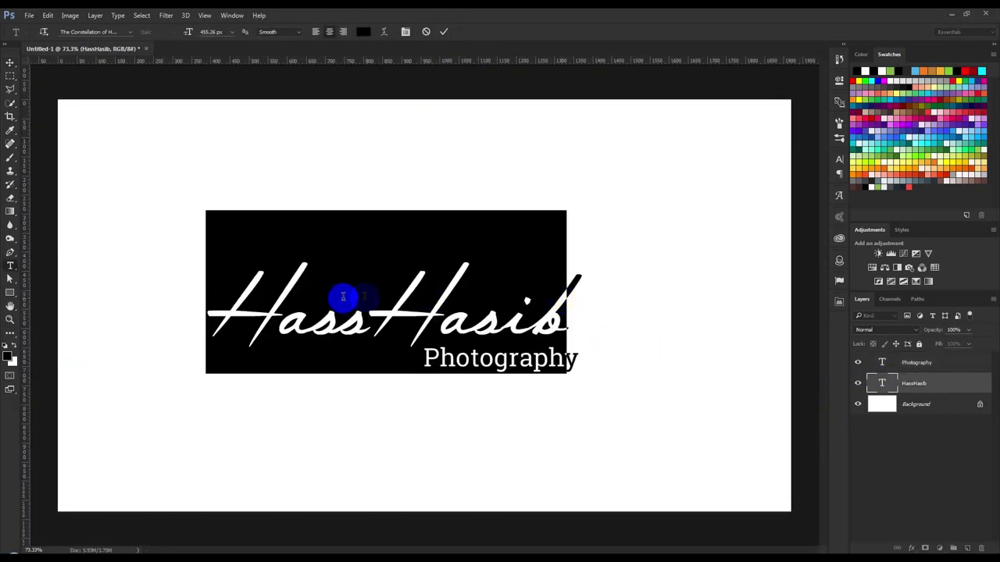
click(9, 265)
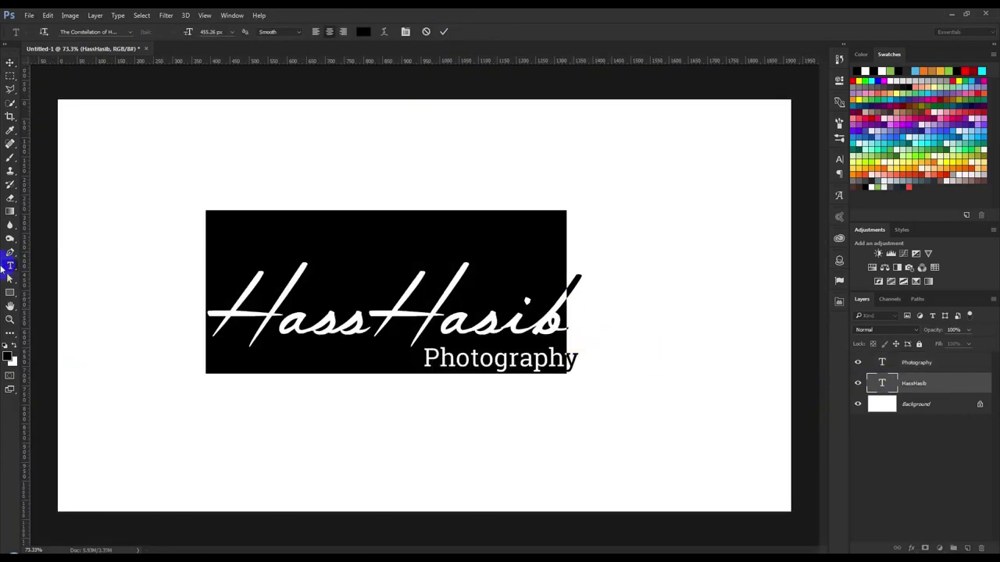
text(Rakib)
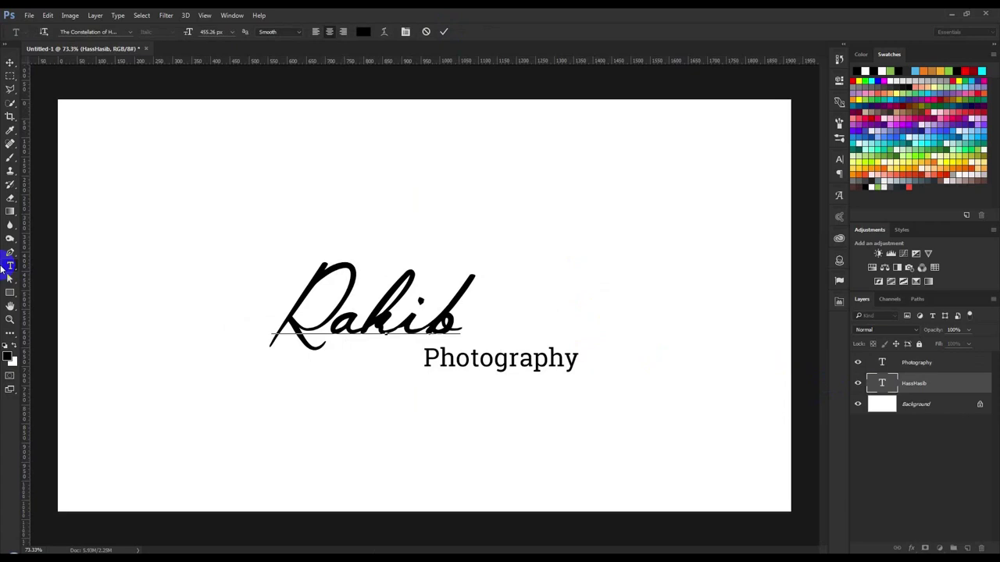
text( H)
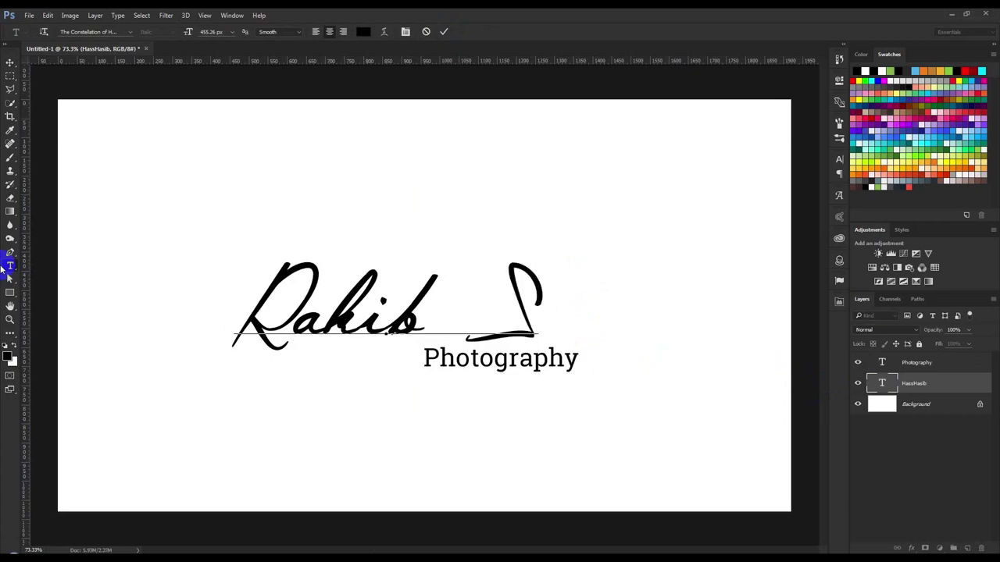
key(BackSpace)
key(BackSpace)
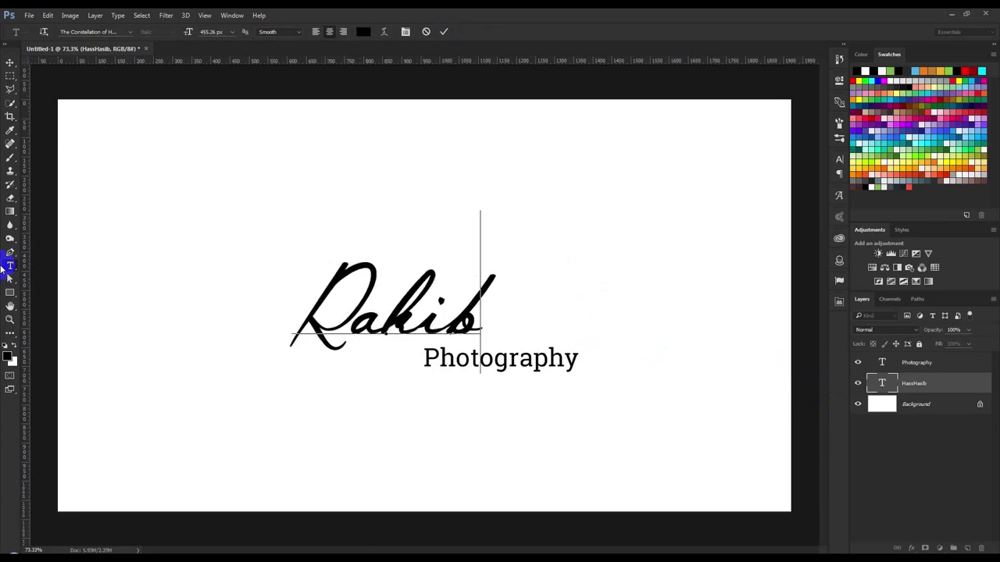
text(H)
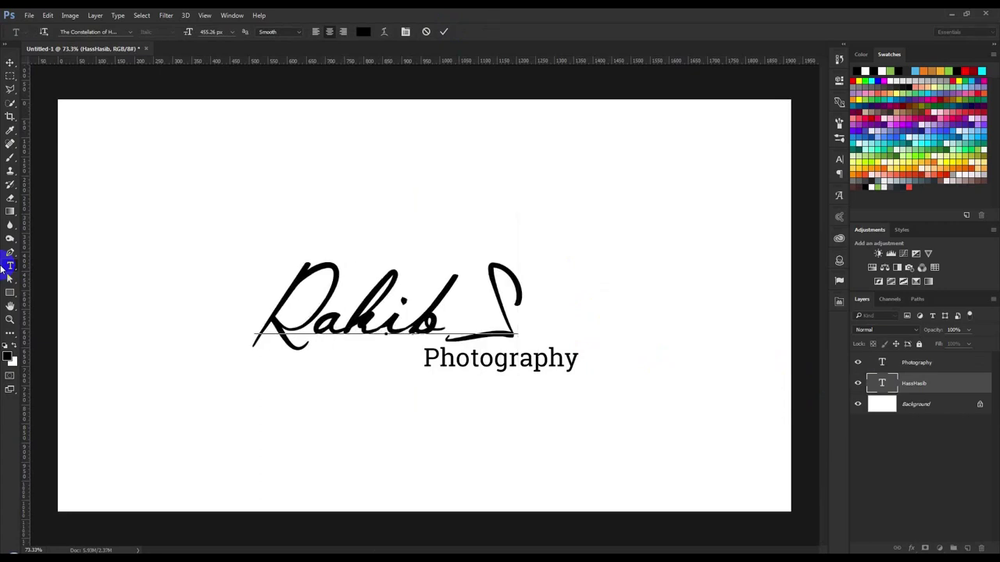
text(a)
text(u)
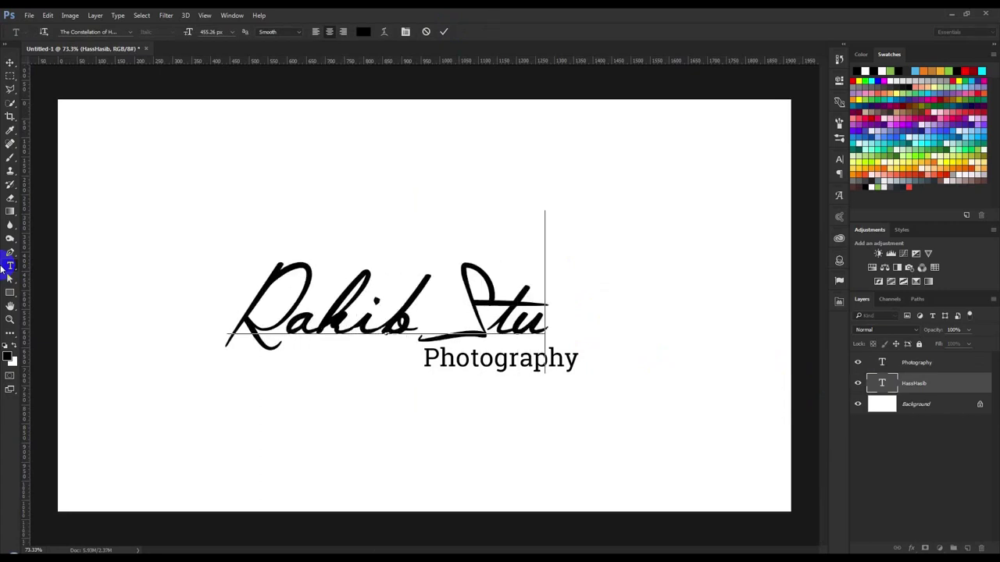
text(do)
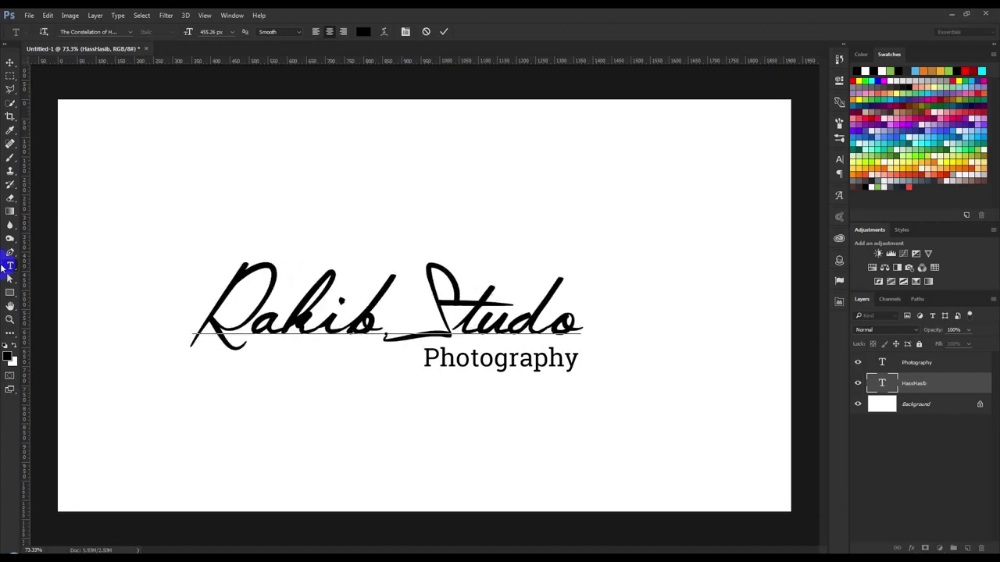
click(443, 32)
Replace the signature text with 'Khan Shabe' and commit it
key(v)
click(561, 328)
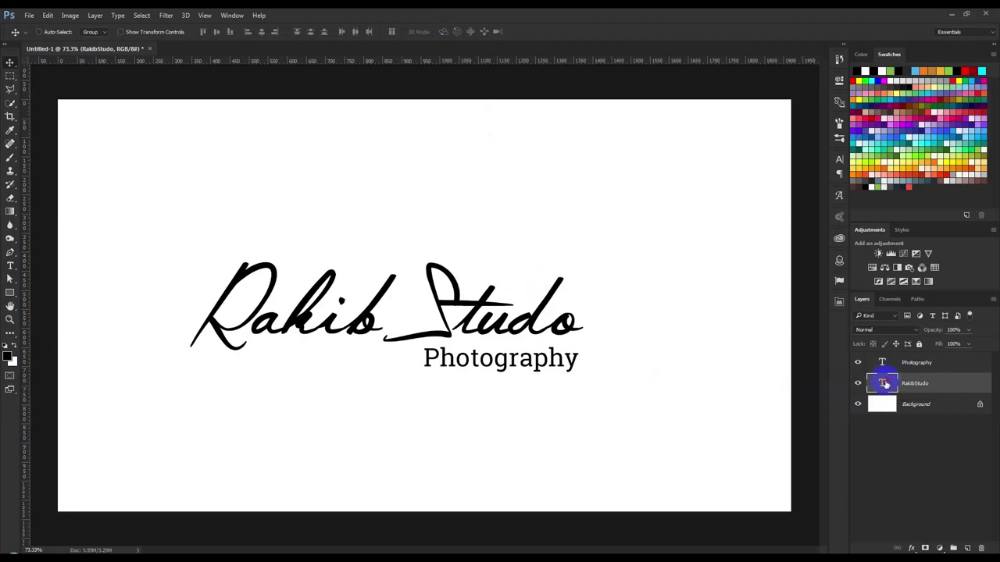
double_click(883, 382)
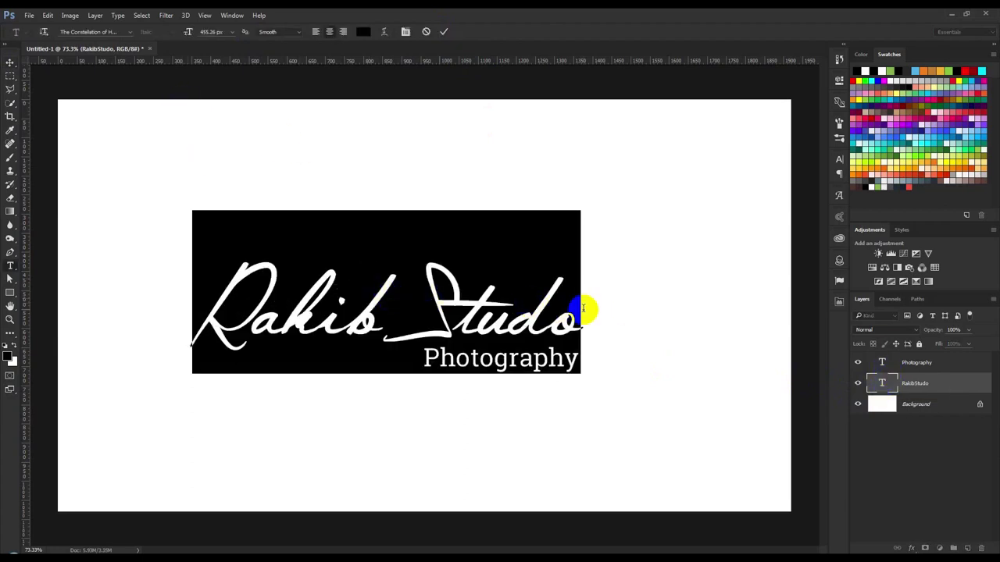
text(Kha)
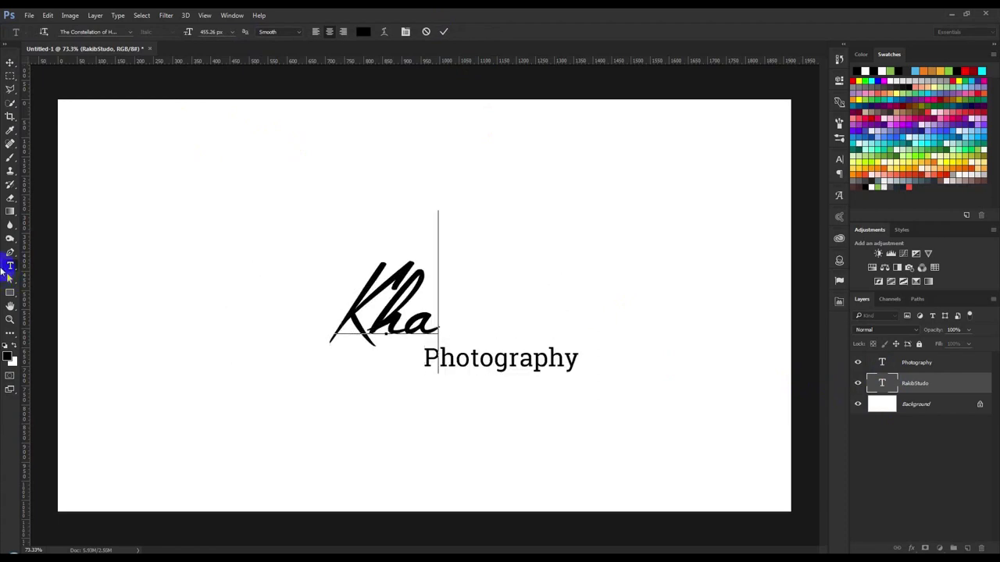
text(n)
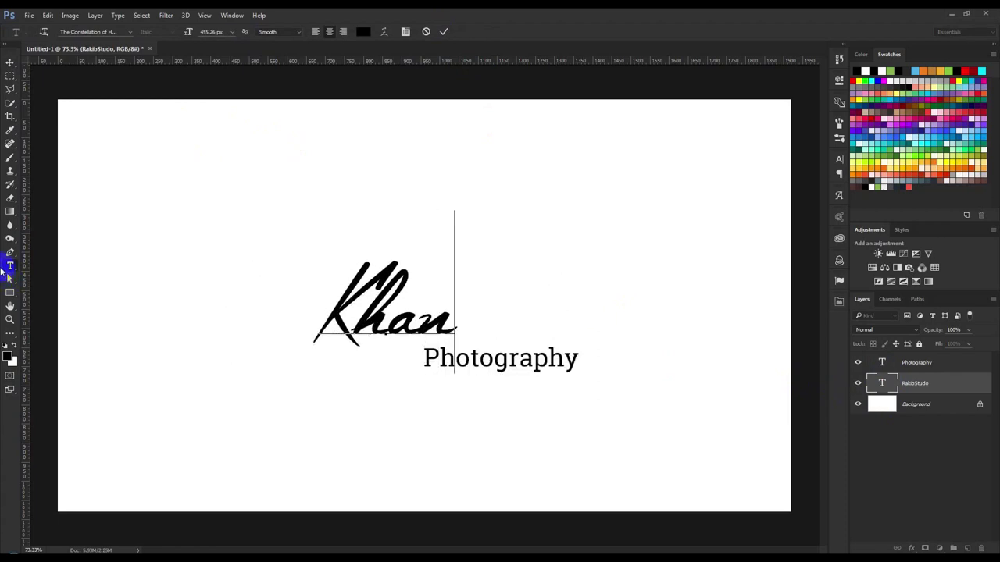
text( Shabe)
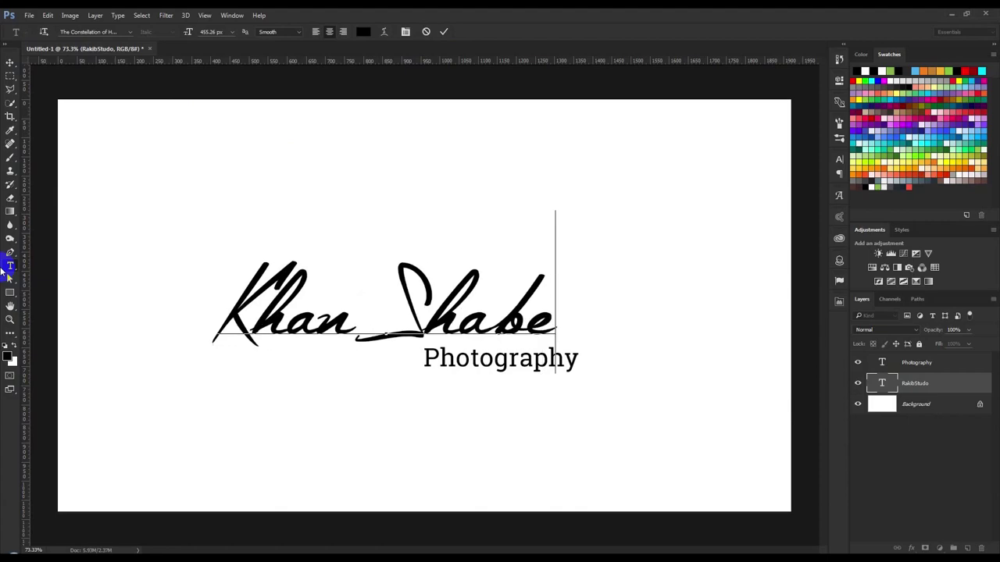
click(443, 32)
Shorten the signature text to the single word 'Khan'
key(v)
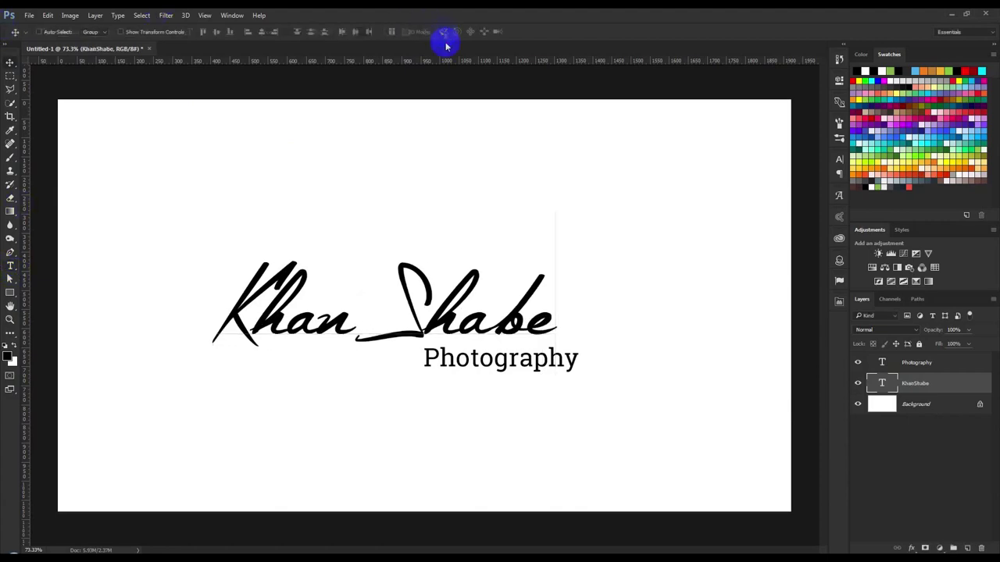
scroll(370, 388, up, 3)
double_click(882, 382)
click(598, 285)
drag(598, 286, 346, 286)
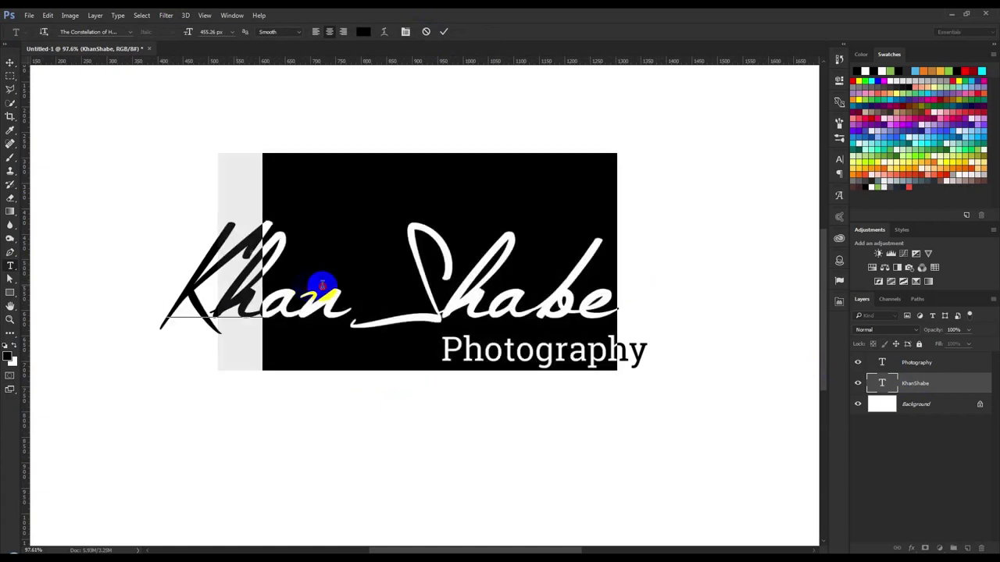
key(BackSpace)
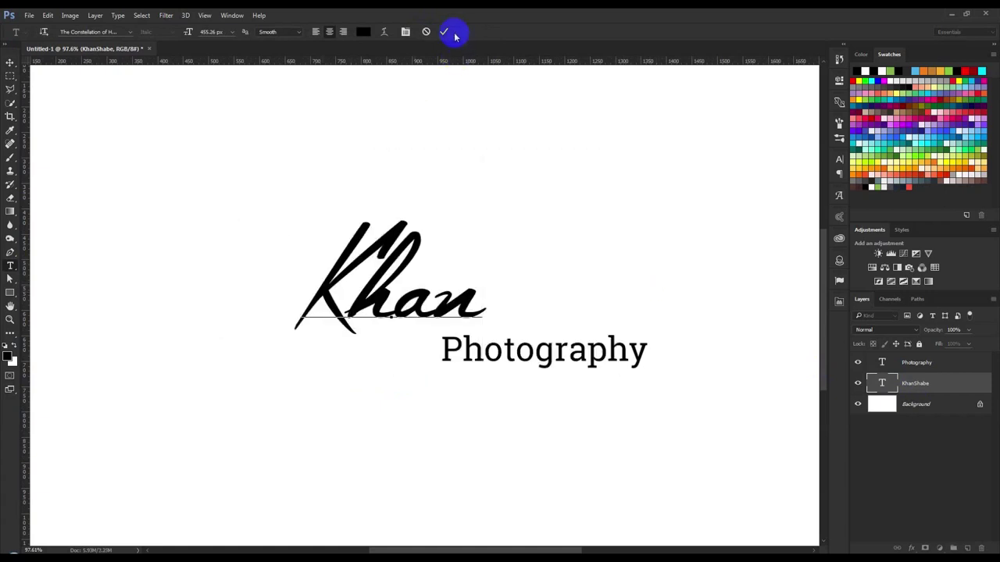
click(444, 31)
Duplicate the 'Khan' layer below it and retype the copy as 'Shabe'
drag(480, 134, 480, 225)
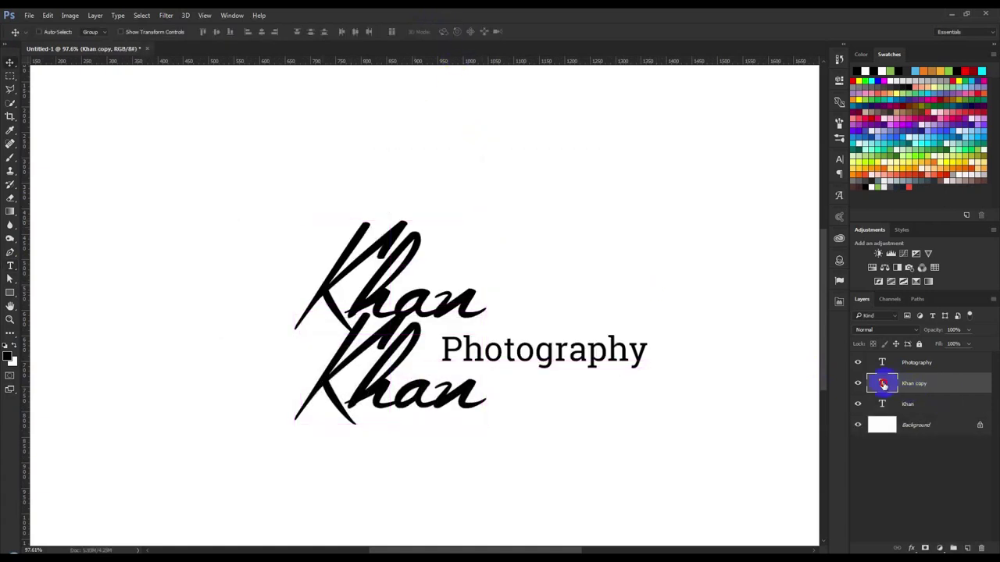
double_click(882, 383)
text(Shabe)
click(448, 32)
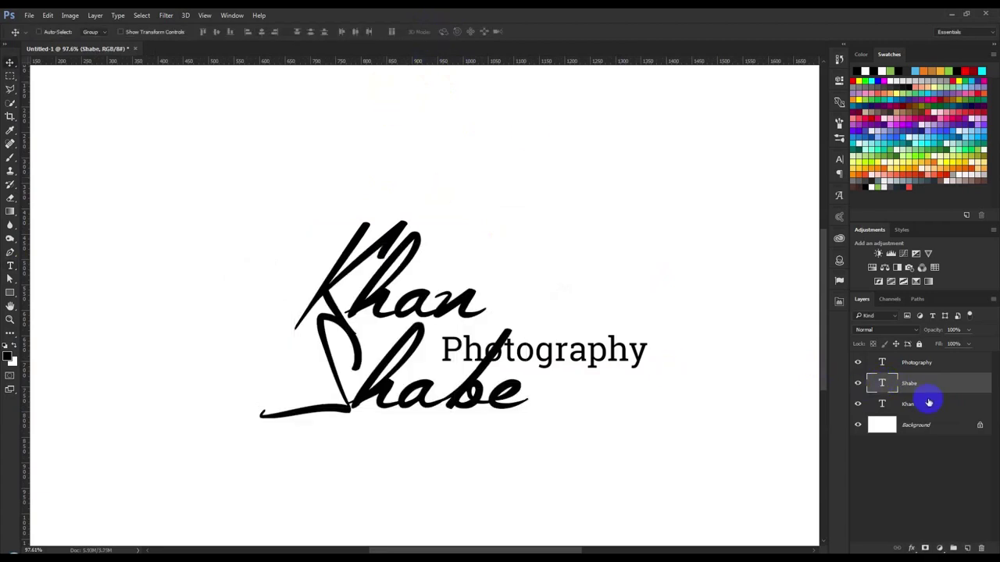
Move 'Khan' left beside 'Shabe' and enlarge it to 316.26 px
click(906, 404)
drag(487, 279, 322, 353)
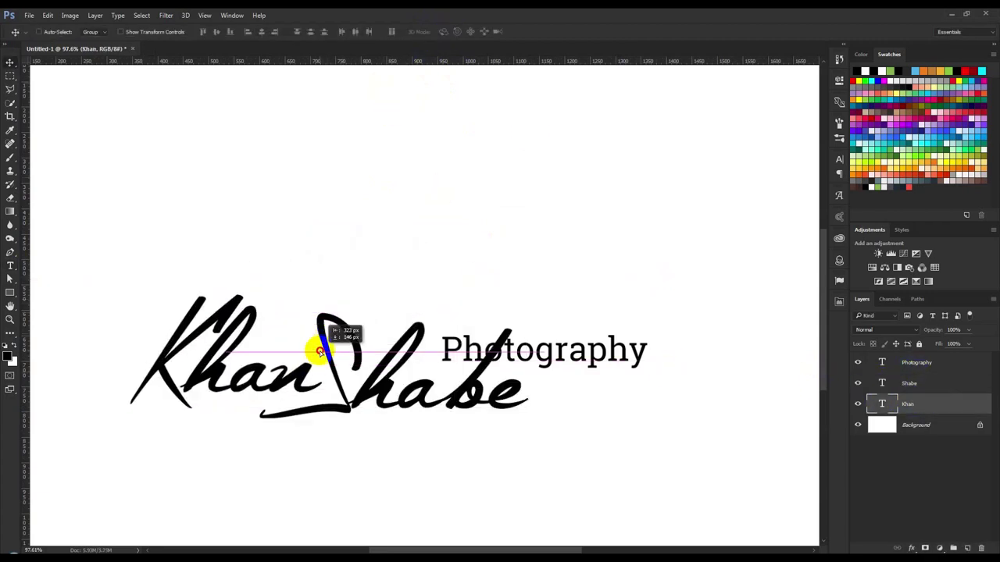
double_click(881, 404)
mouse_move(188, 32)
mouse_down()
mouse_move(331, 63)
mouse_move(325, 13)
mouse_up()
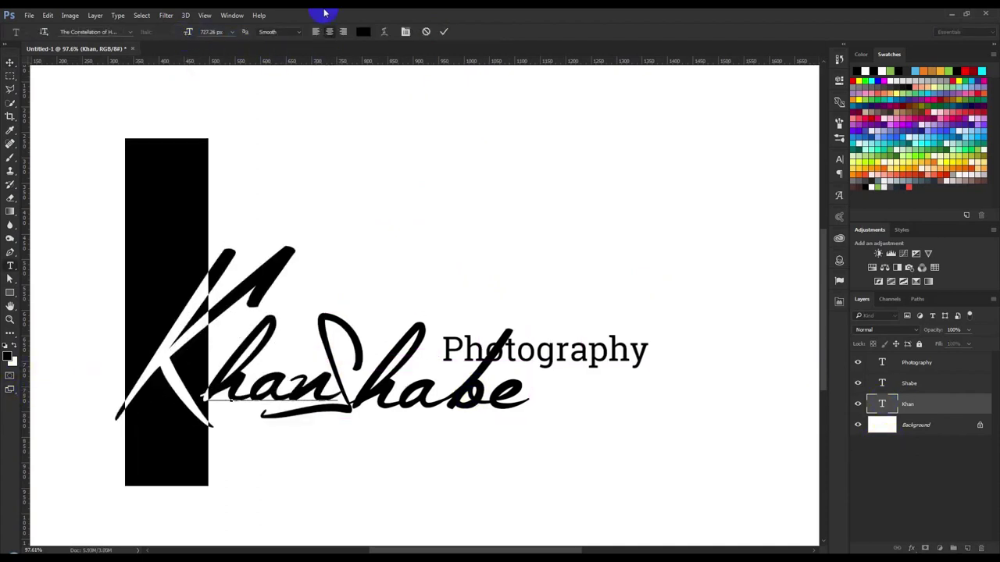
click(444, 32)
Fine-tune the position of 'Khan', then move Photography down beneath the two words
key(v)
drag(402, 146, 365, 150)
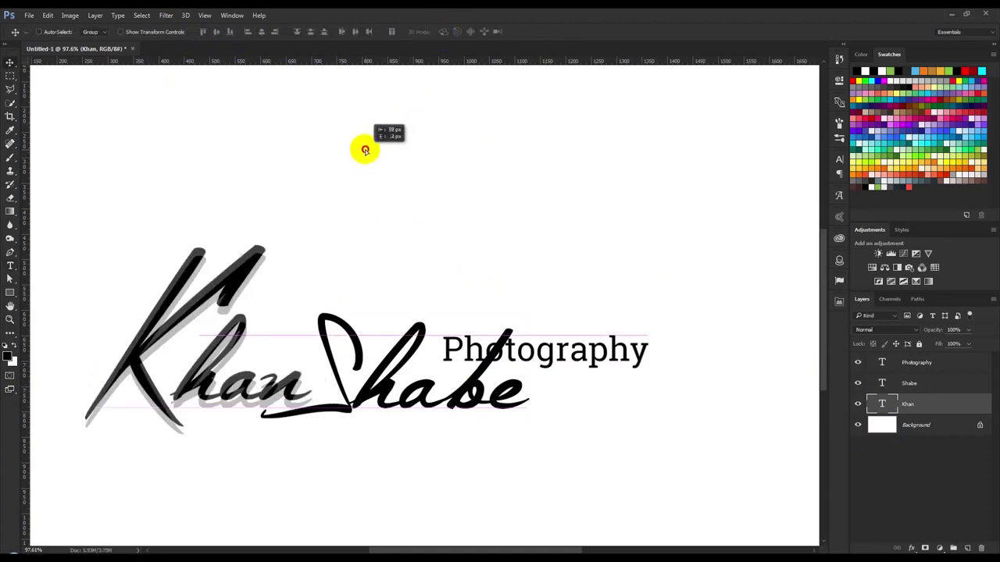
key(ctrl+z)
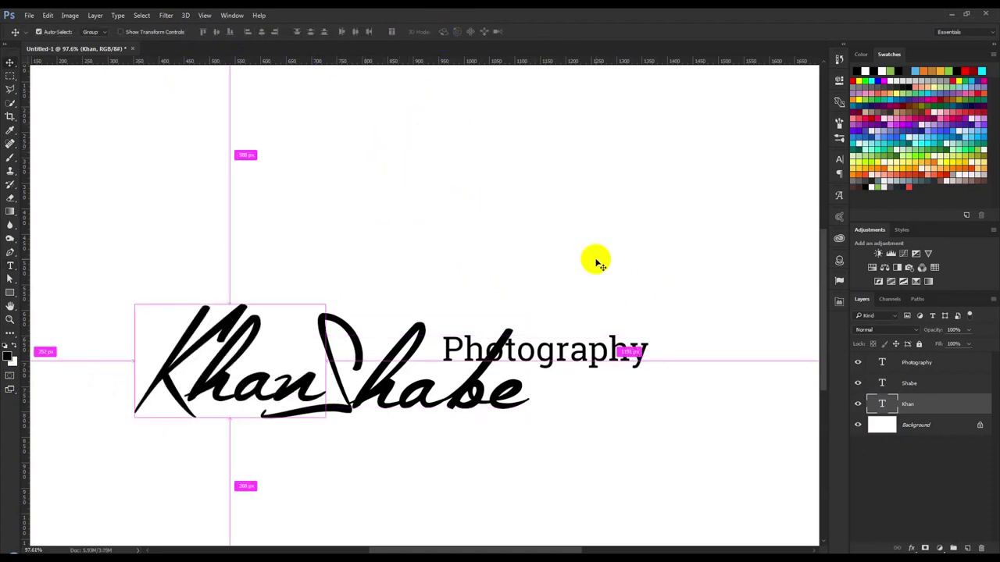
key(shift+Left)
key(shift+Left)
key(shift+Left)
drag(442, 263, 454, 263)
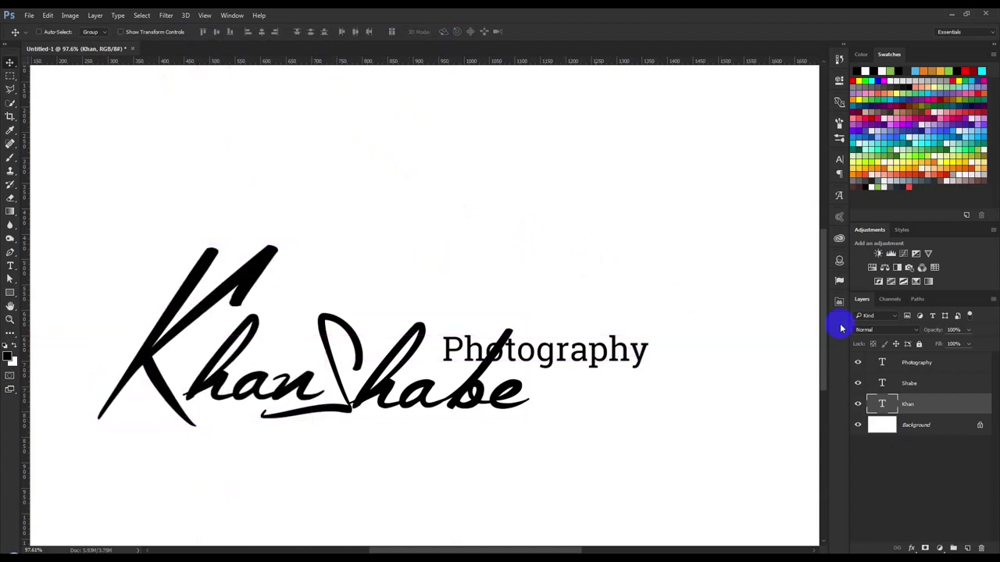
click(940, 371)
drag(646, 337, 526, 428)
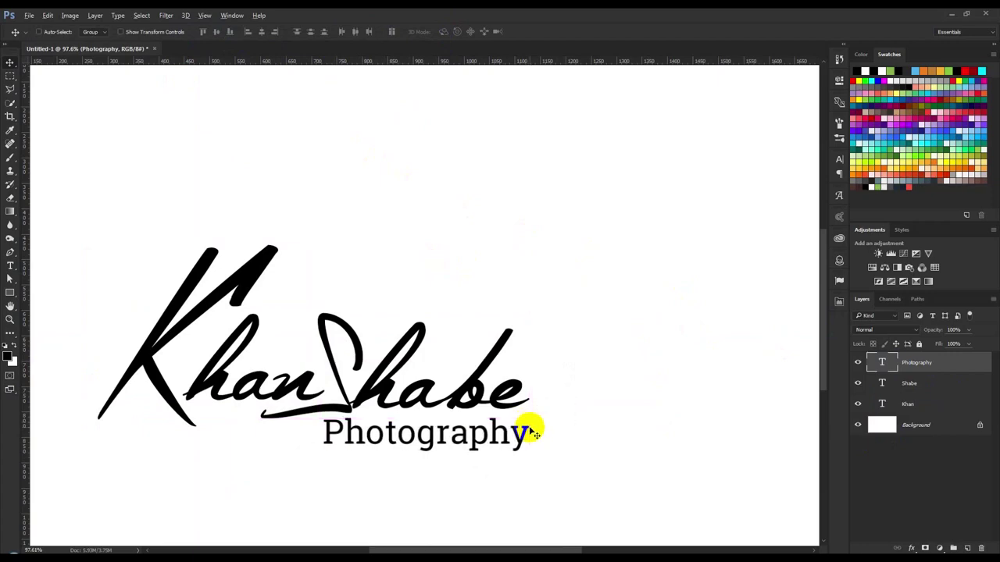
Shrink the Photography subtitle to about 80% with Free Transform
scroll(525, 429, down, 3)
scroll(525, 430, down, 1)
scroll(471, 417, up, 1)
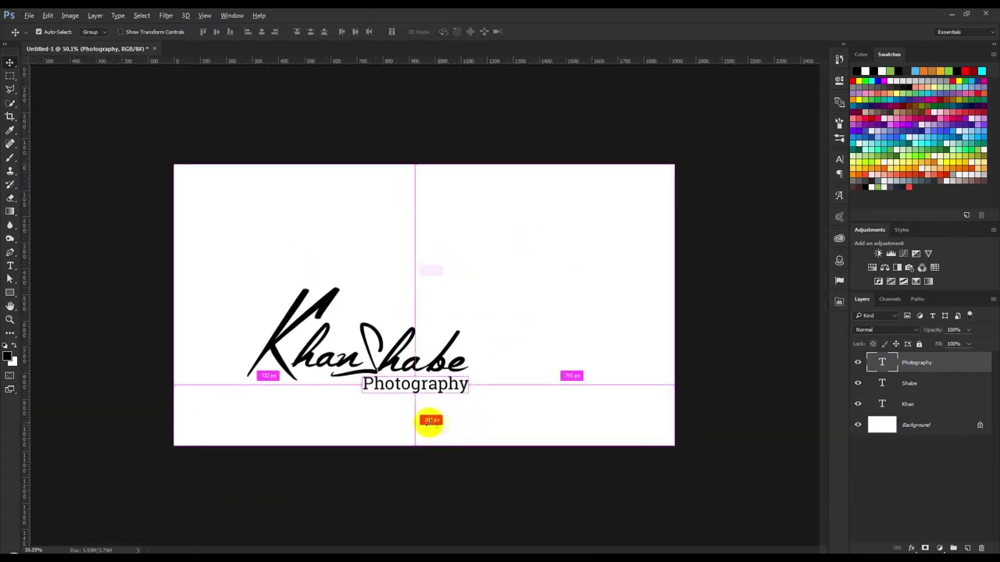
key(ctrl+t)
drag(363, 395, 383, 393)
key(Return)
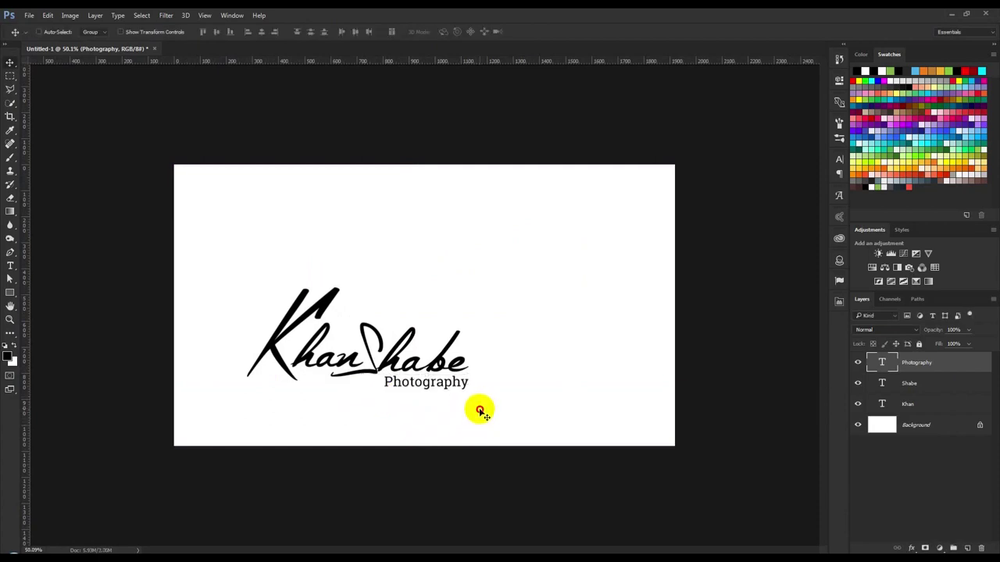
Group the three text layers into Group 1 and shrink the group toward the lower right
shift+click(920, 388)
shift+click(926, 402)
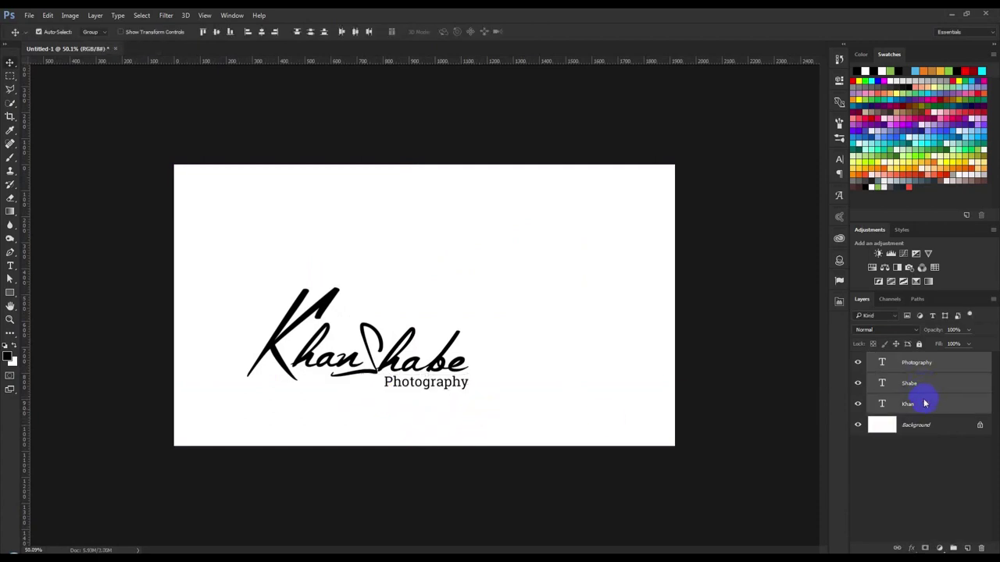
key(ctrl+g)
key(ctrl+t)
drag(391, 314, 548, 334)
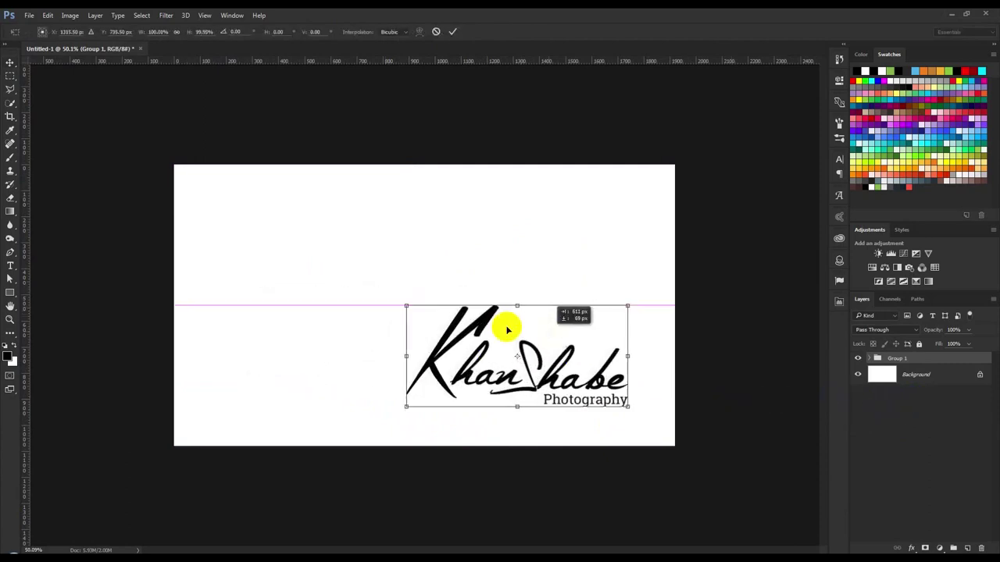
drag(405, 305, 564, 379)
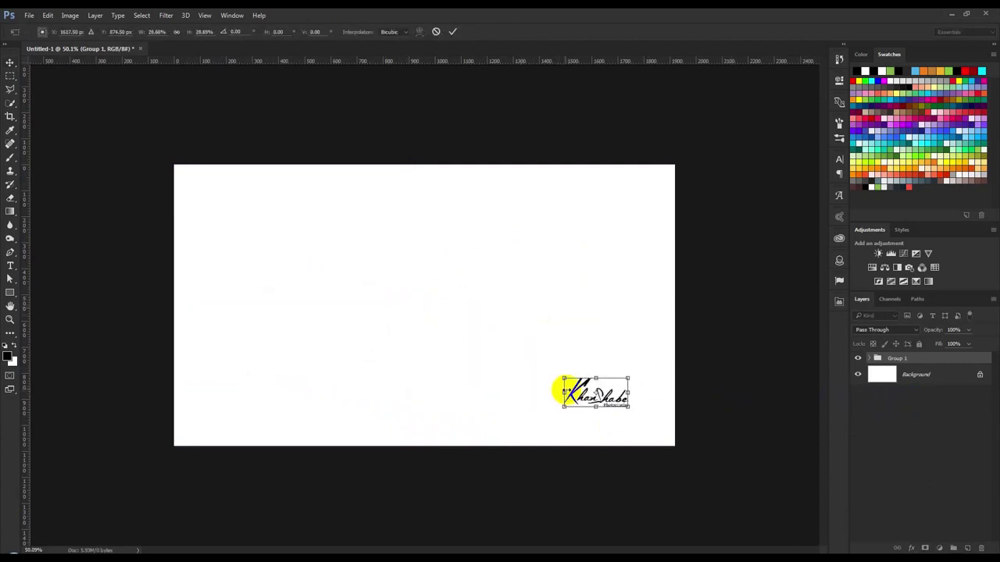
key(Return)
Enlarge the logo group again and place it near the middle of the canvas
scroll(703, 434, up, 3)
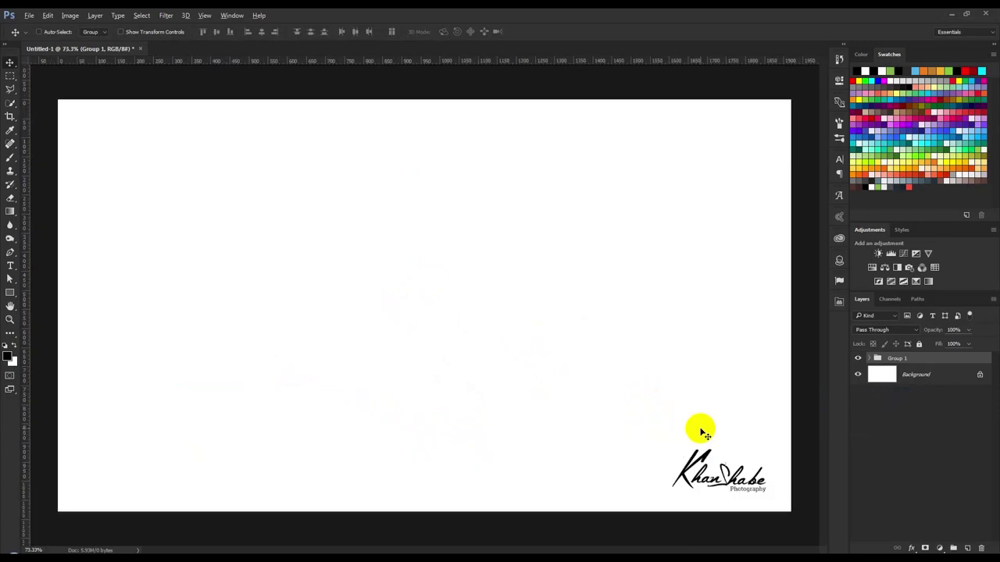
scroll(729, 435, down, 2)
drag(737, 444, 410, 271)
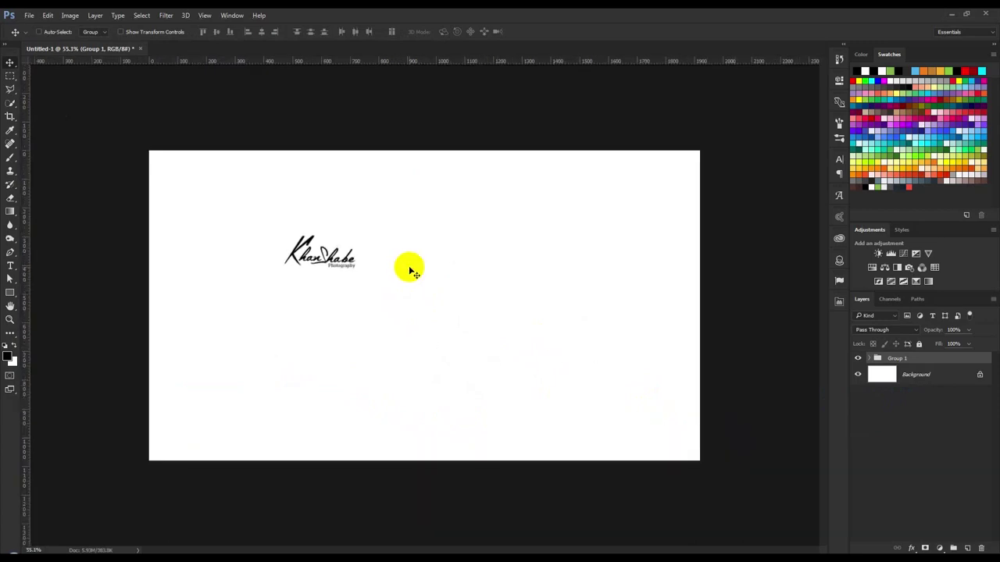
drag(410, 271, 375, 326)
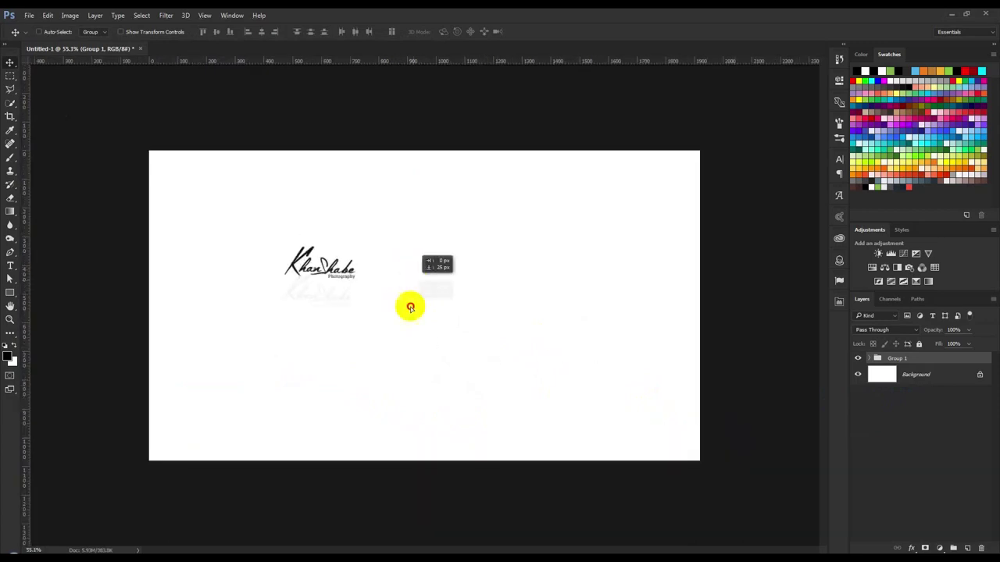
key(ctrl+t)
drag(317, 289, 453, 248)
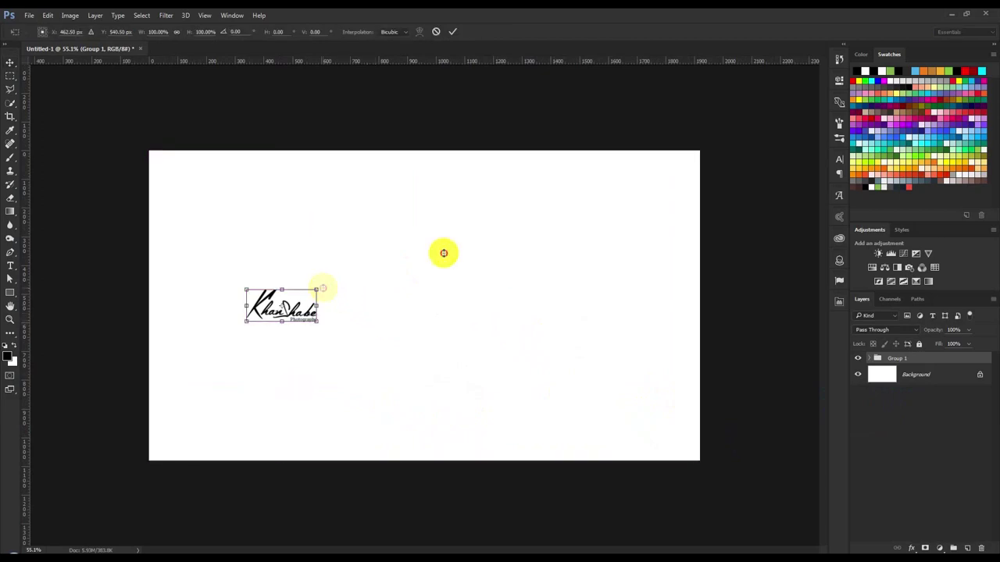
drag(441, 279, 424, 323)
click(454, 32)
drag(414, 273, 412, 270)
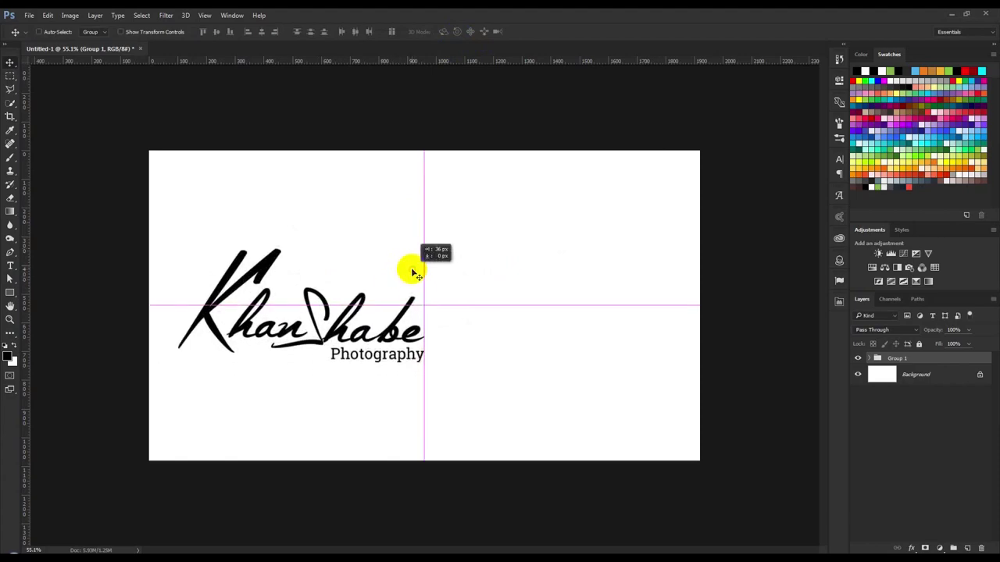
drag(427, 277, 536, 283)
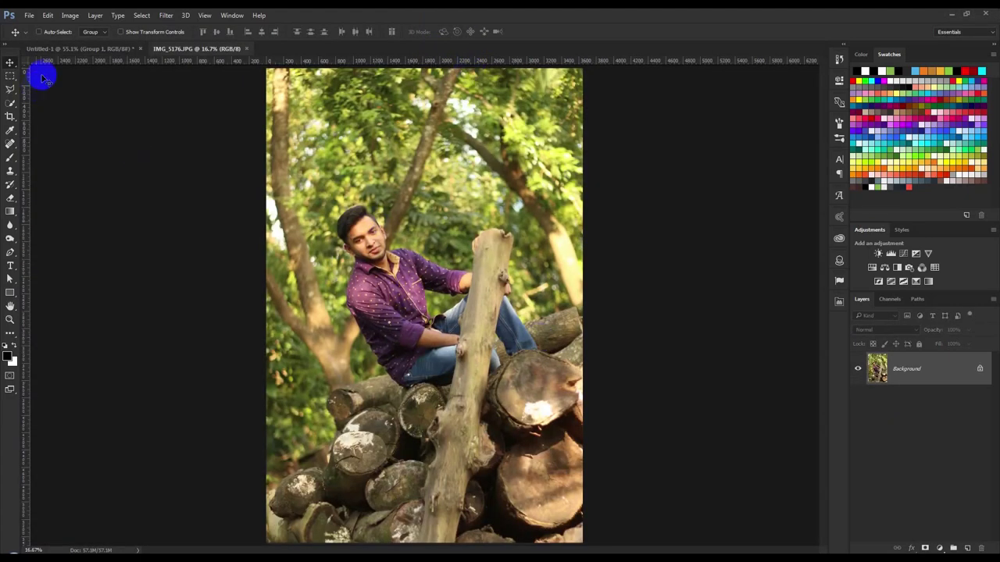
Copy Group 1 into the IMG_5176 portrait and move it to the photo's bottom edge
click(86, 48)
mouse_move(899, 357)
mouse_down()
mouse_move(199, 51)
mouse_move(387, 183)
mouse_move(591, 486)
mouse_move(569, 121)
mouse_up()
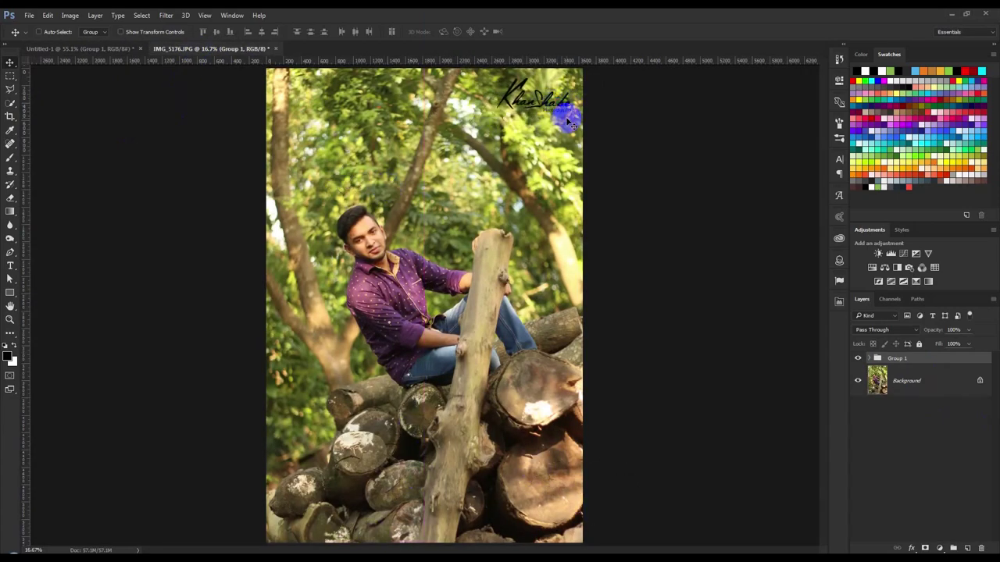
drag(568, 109, 607, 500)
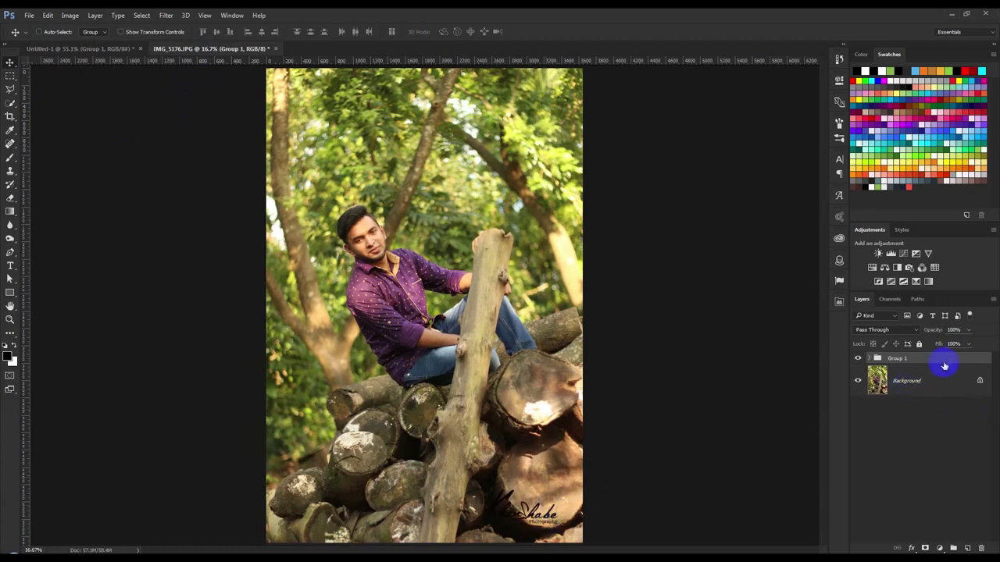
double_click(948, 361)
Apply a white Color Overlay to the logo group, then try it in the upper middle and lower left
click(618, 232)
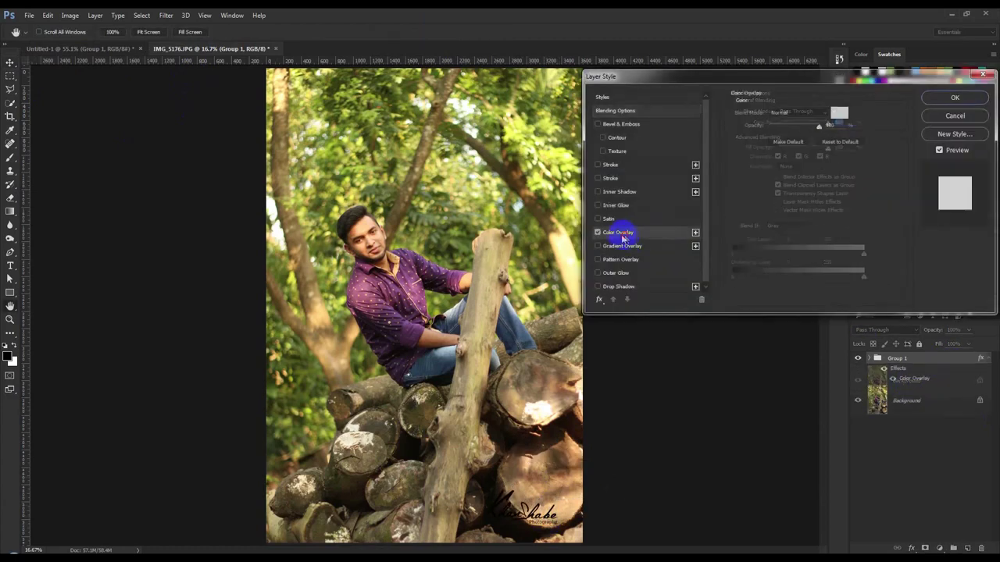
click(957, 100)
drag(519, 510, 512, 234)
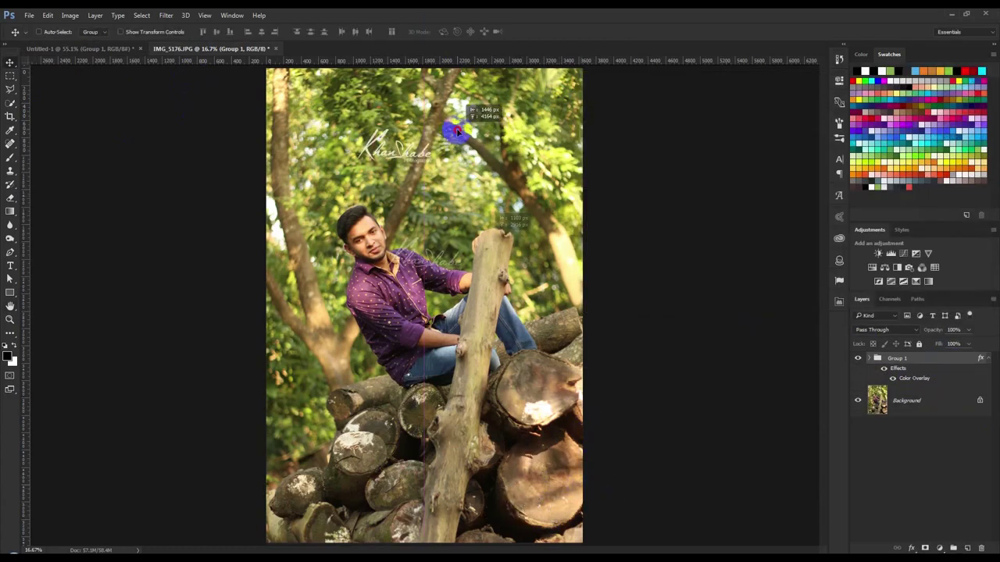
mouse_move(512, 235)
mouse_down()
mouse_move(399, 396)
mouse_move(312, 384)
mouse_move(764, 406)
mouse_move(351, 344)
mouse_up()
scroll(313, 384, up, 3)
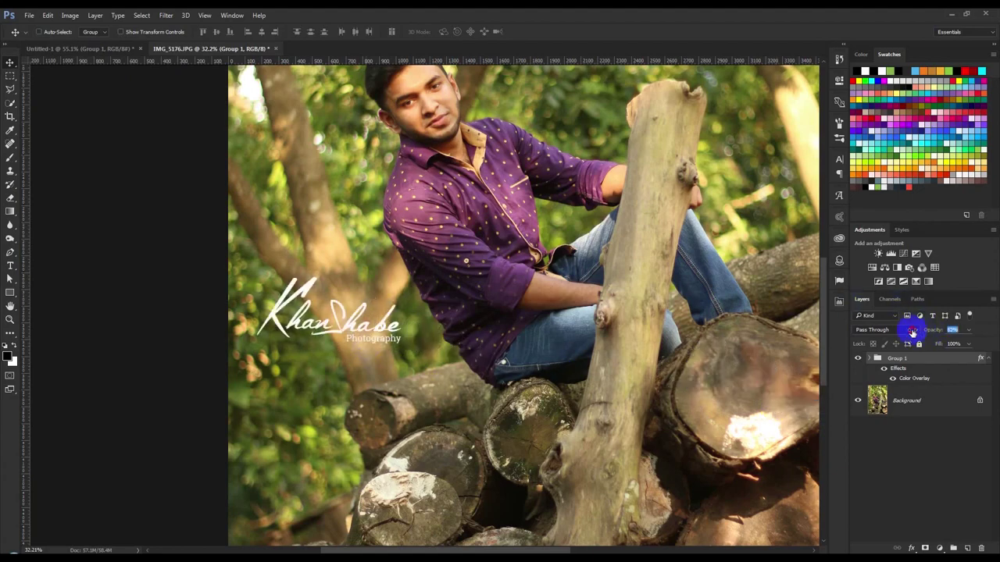
scroll(527, 313, down, 3)
Try the watermark at several positions with the overlay hidden, then leave it in the upper middle
mouse_move(521, 319)
mouse_down()
mouse_move(750, 465)
mouse_move(531, 275)
mouse_up()
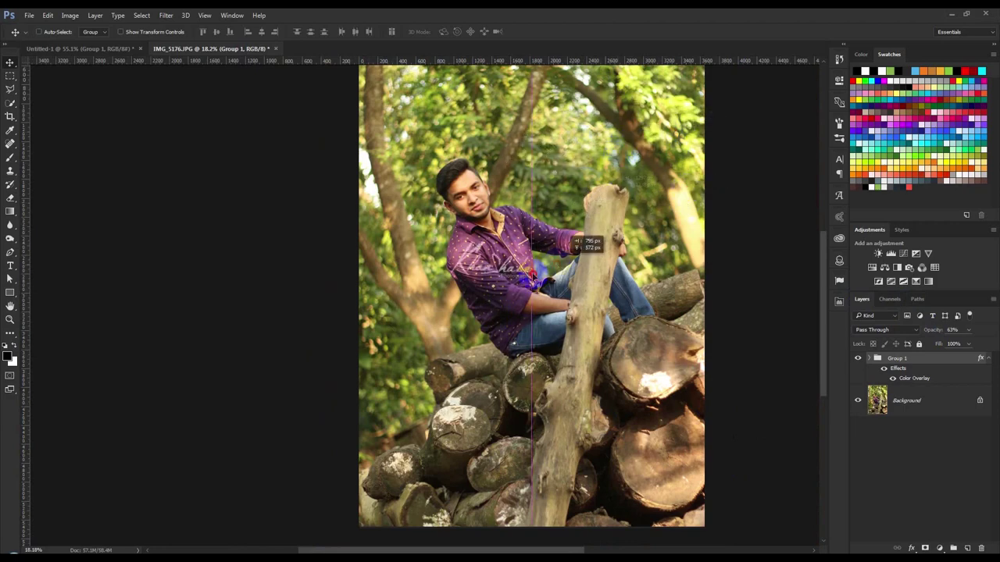
drag(576, 241, 491, 295)
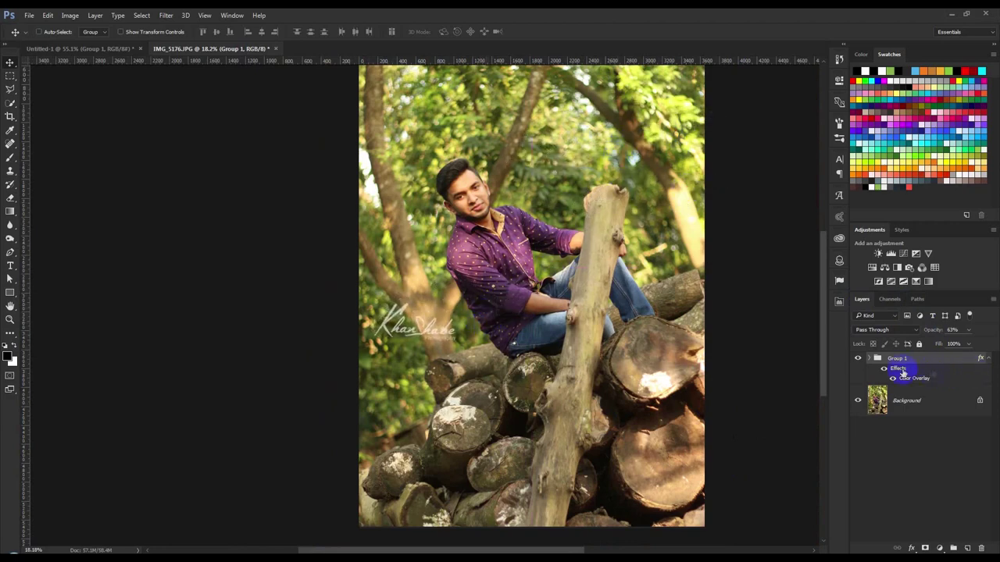
click(885, 372)
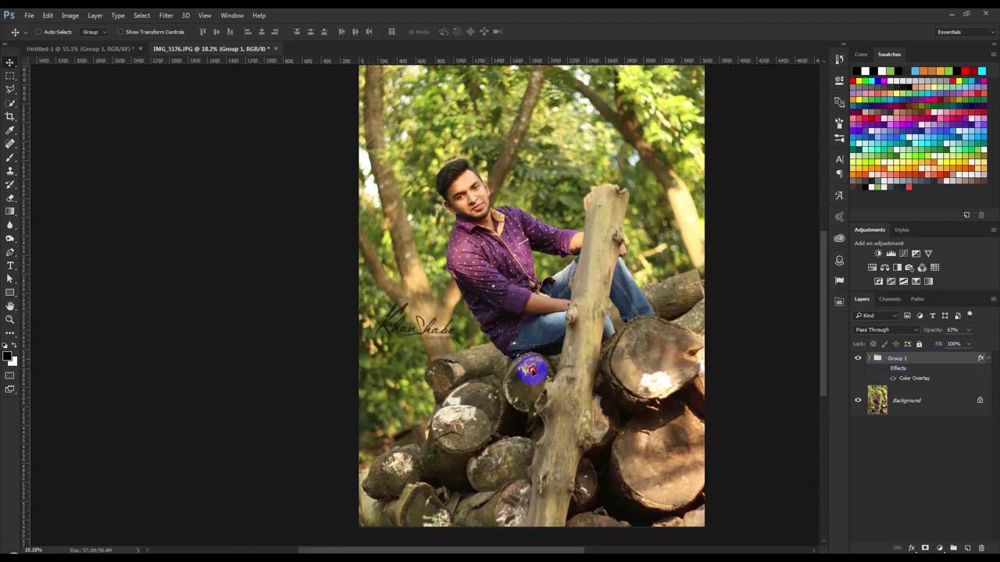
drag(528, 368, 772, 283)
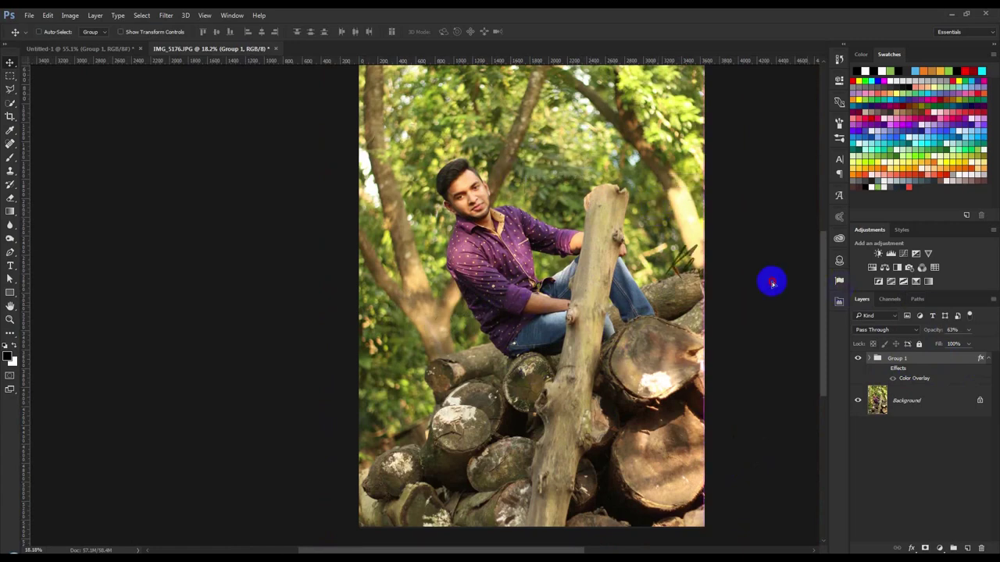
drag(772, 282, 652, 168)
click(885, 373)
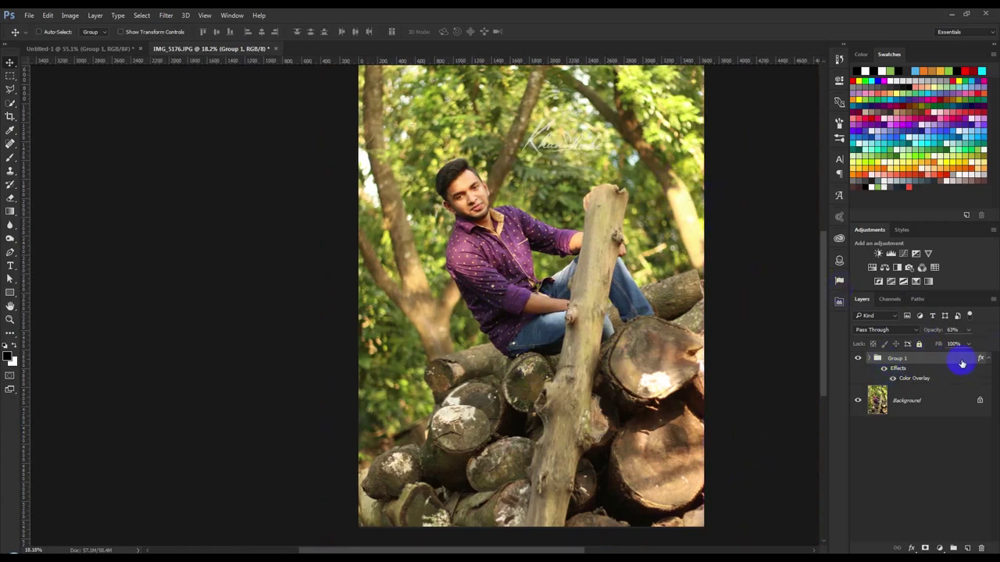
double_click(962, 364)
Try purple, orange-brown and red overlay colours, then cancel to keep the overlay white
click(625, 232)
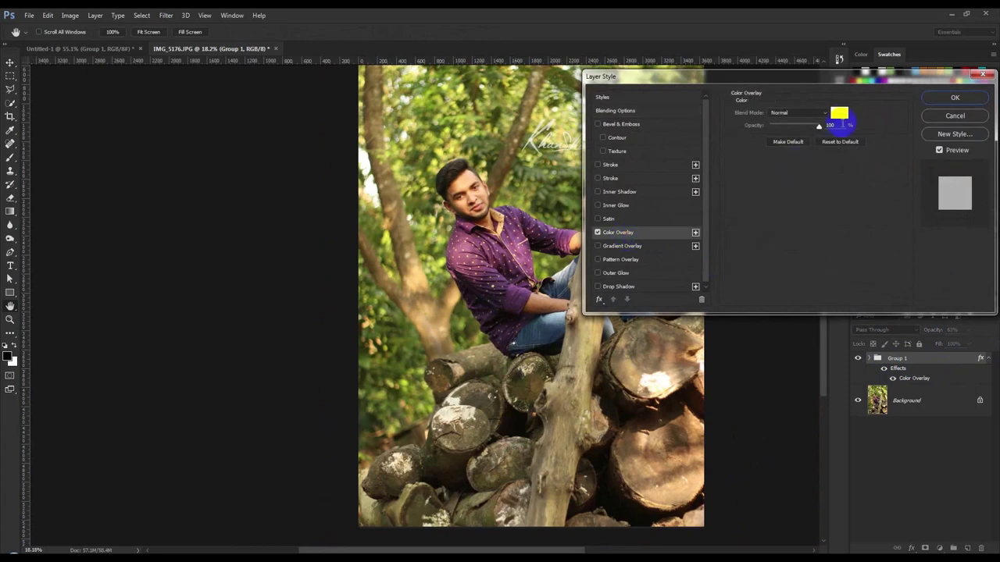
click(841, 114)
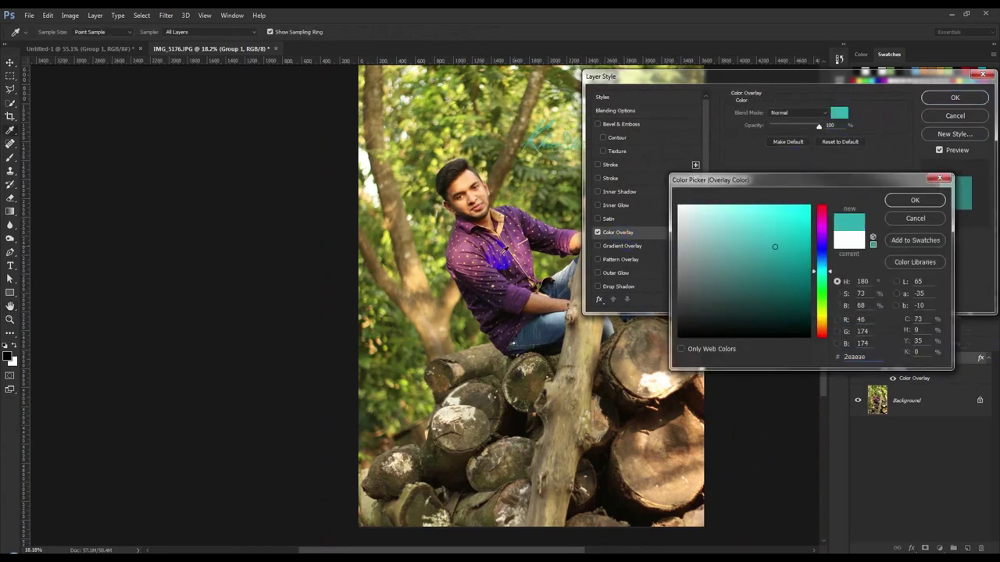
click(463, 275)
drag(463, 275, 613, 363)
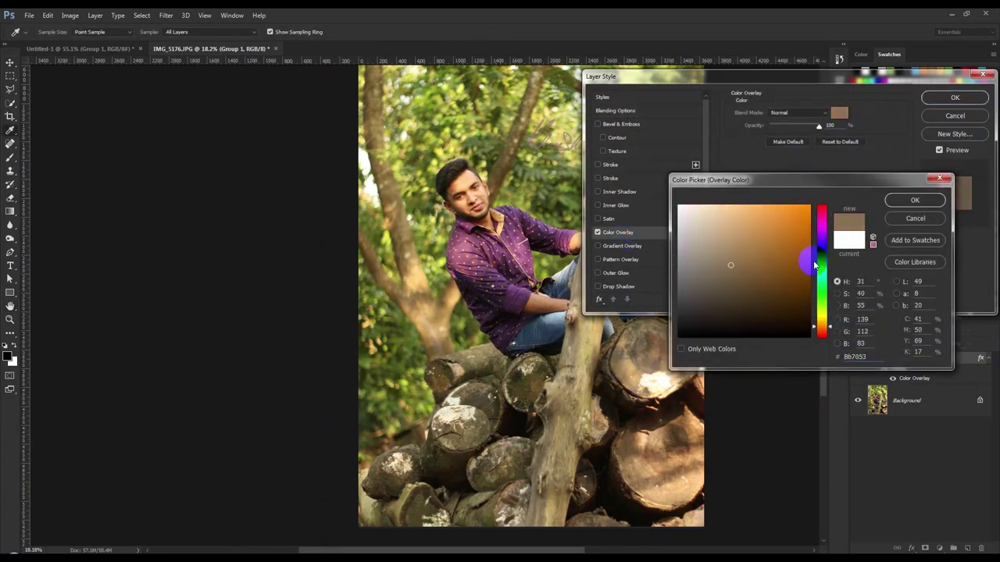
drag(820, 262, 820, 204)
click(805, 206)
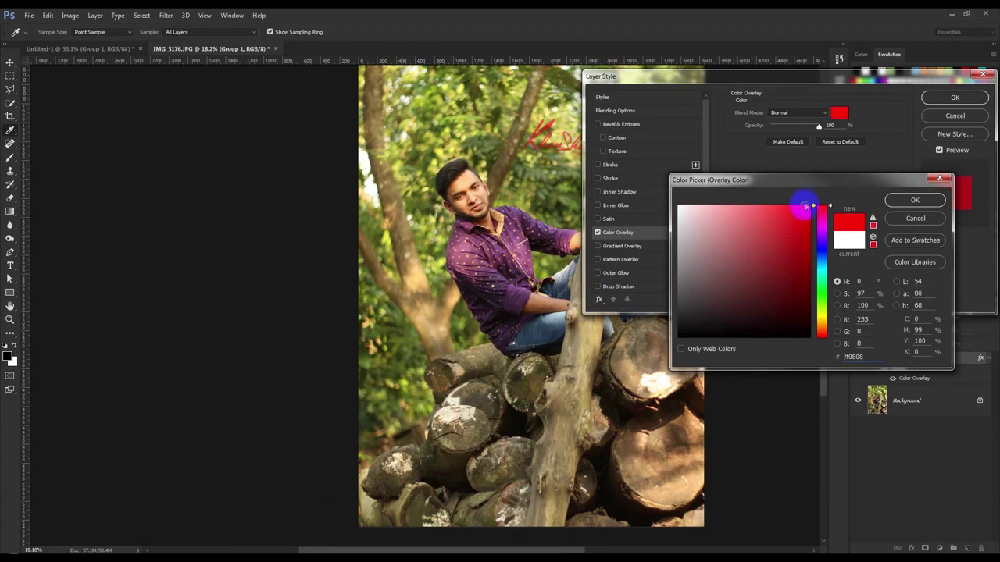
click(918, 220)
click(954, 97)
Move the white watermark to the bottom-left corner of the photo
key(v)
mouse_move(754, 149)
mouse_down()
mouse_move(554, 428)
mouse_move(494, 467)
mouse_up()
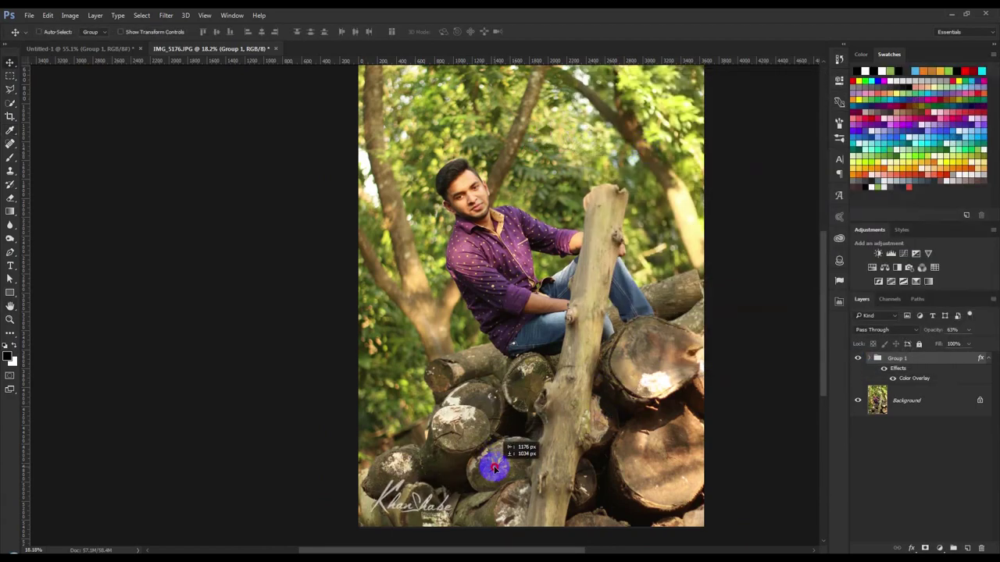
scroll(493, 467, up, 2)
Try the watermark at the top right with the overlay hidden, then leave it on the left above the logs
scroll(500, 461, down, 2)
scroll(507, 451, down, 2)
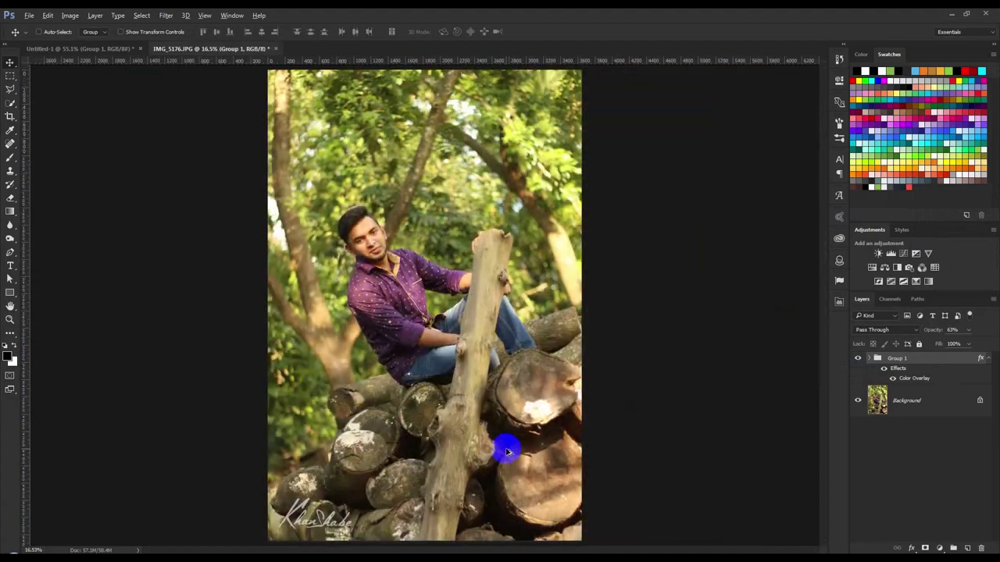
drag(515, 438, 639, 115)
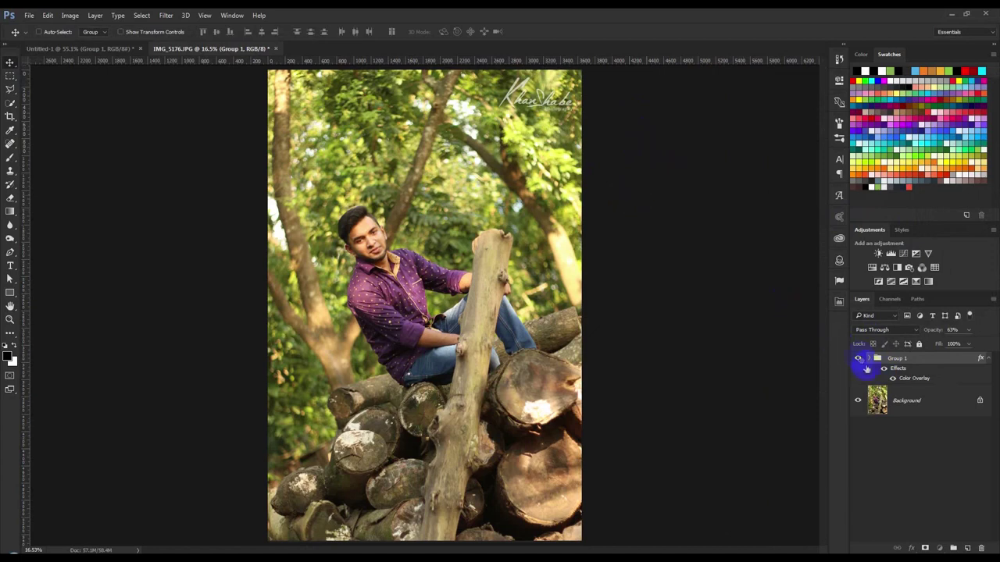
click(883, 368)
drag(621, 180, 613, 185)
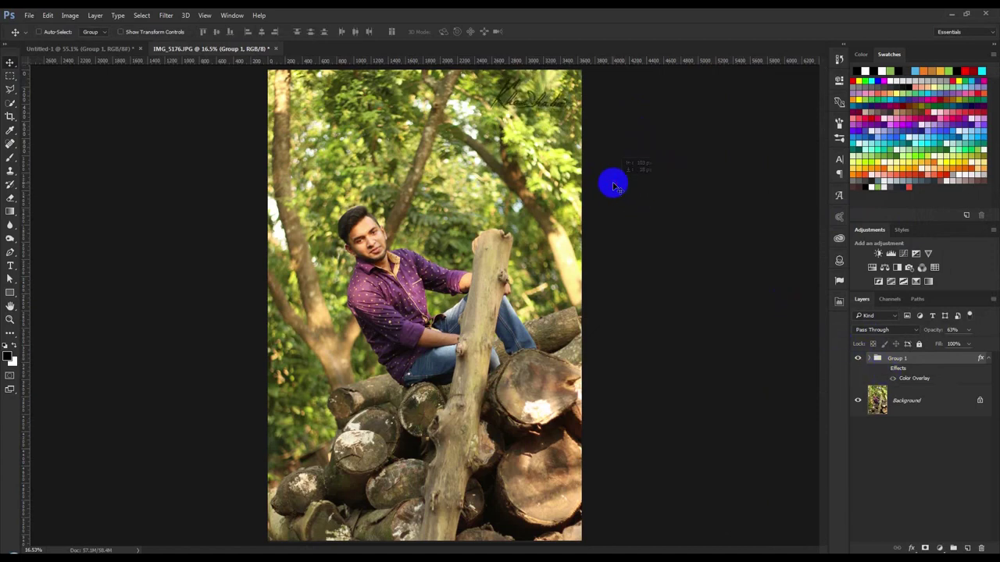
scroll(614, 185, down, 1)
mouse_move(613, 185)
mouse_down()
mouse_move(432, 266)
mouse_move(587, 492)
mouse_move(528, 385)
mouse_move(424, 492)
mouse_move(397, 429)
mouse_move(398, 351)
mouse_move(495, 235)
mouse_move(424, 346)
mouse_move(404, 359)
mouse_up()
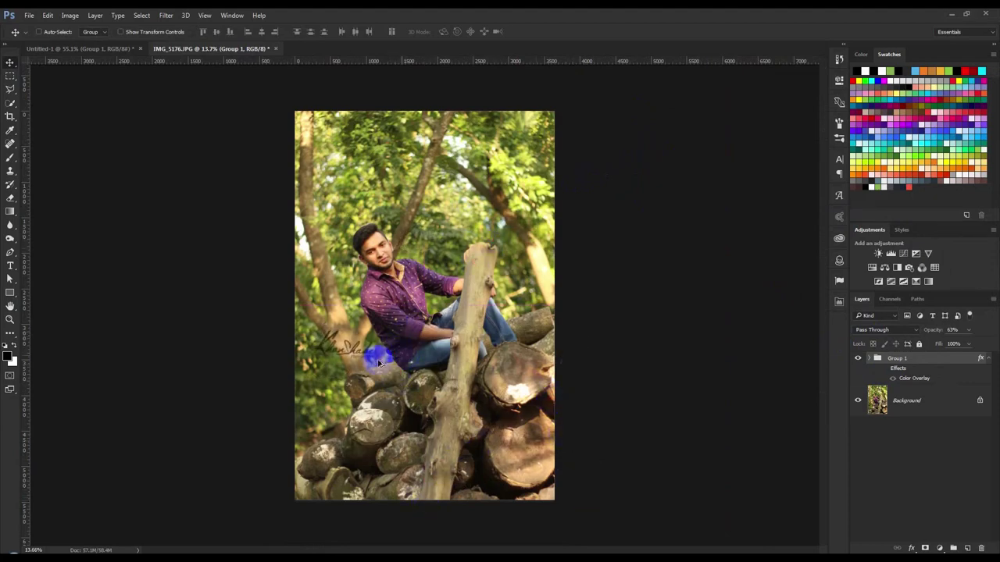
scroll(404, 359, up, 3)
scroll(522, 320, down, 3)
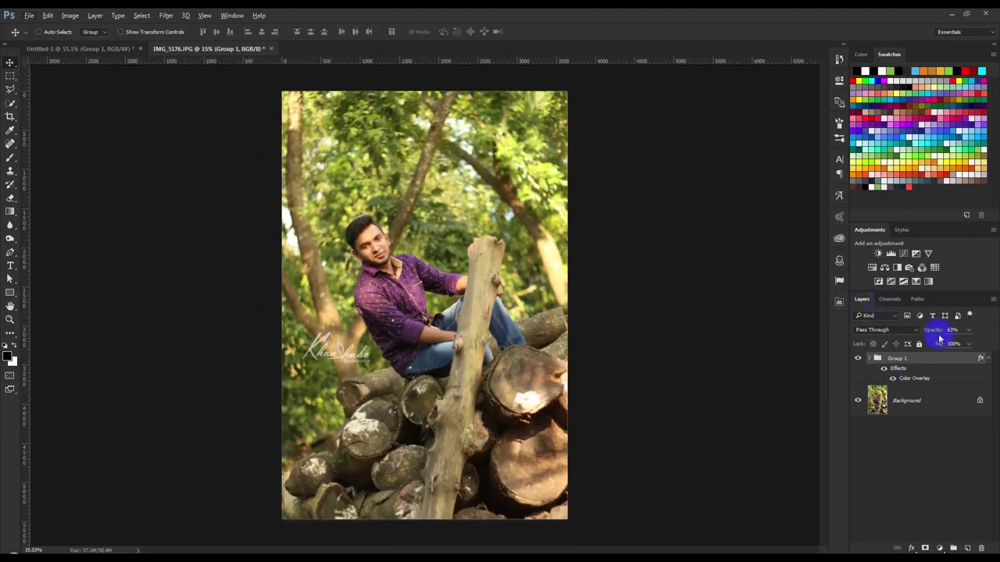